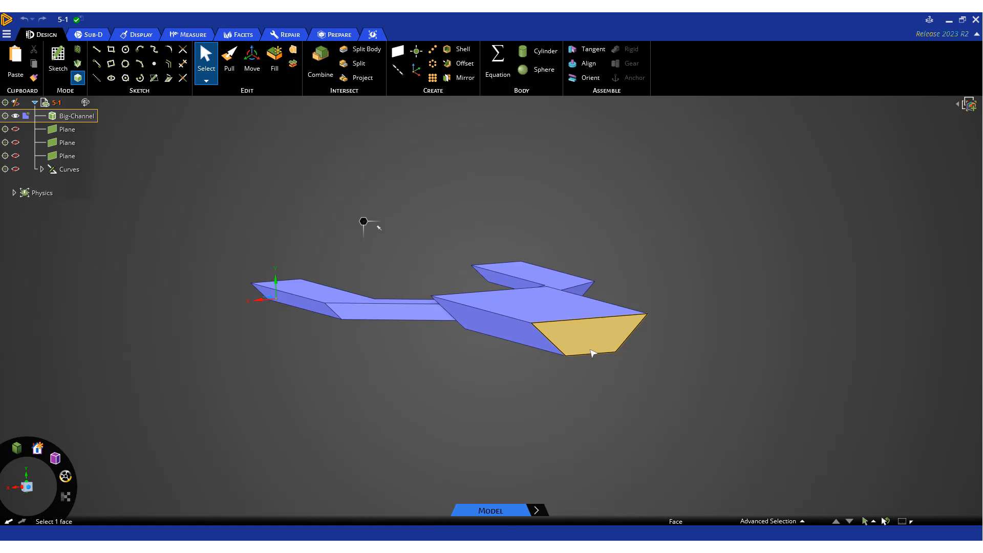
# Step: Examine the two-branch open channel geometry from several angles and show its named selection groups
pyautogui.moveTo(531, 403)
pyautogui.mouseDown(button='middle')
pyautogui.moveTo(634, 397)
pyautogui.moveTo(394, 404)
pyautogui.mouseUp(button='middle')
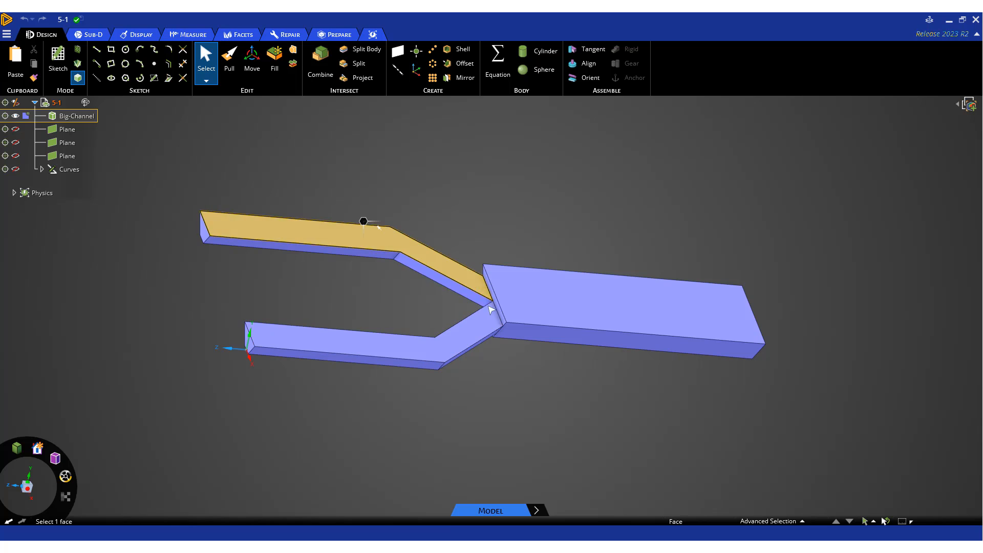
pyautogui.moveTo(538, 377); pyautogui.dragTo(456, 366, button='middle')
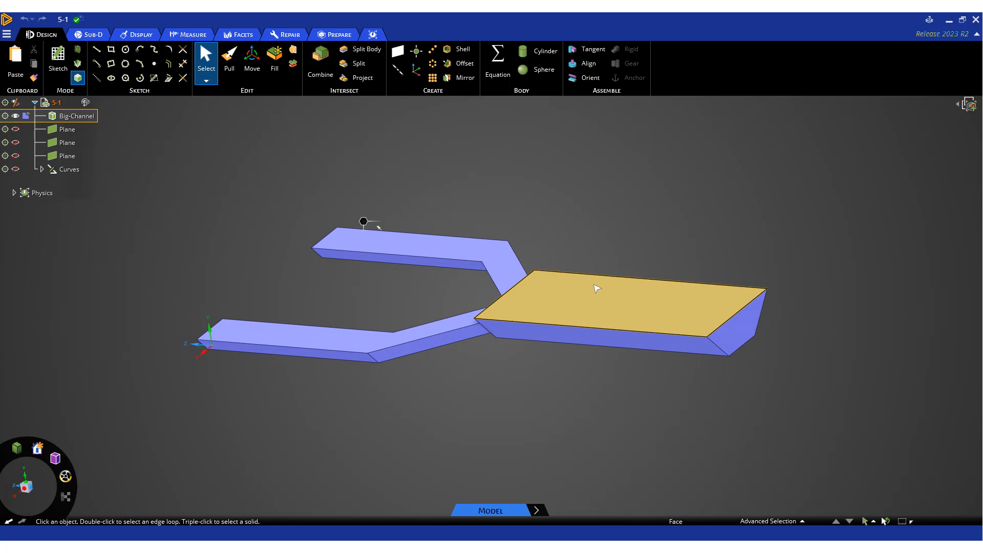
pyautogui.moveTo(643, 390); pyautogui.dragTo(609, 399, button='middle')
pyautogui.keyDown('ctrl'); pyautogui.moveTo(536, 412); pyautogui.dragTo(607, 317, button='middle'); pyautogui.keyUp('ctrl')
pyautogui.click(420, 351)
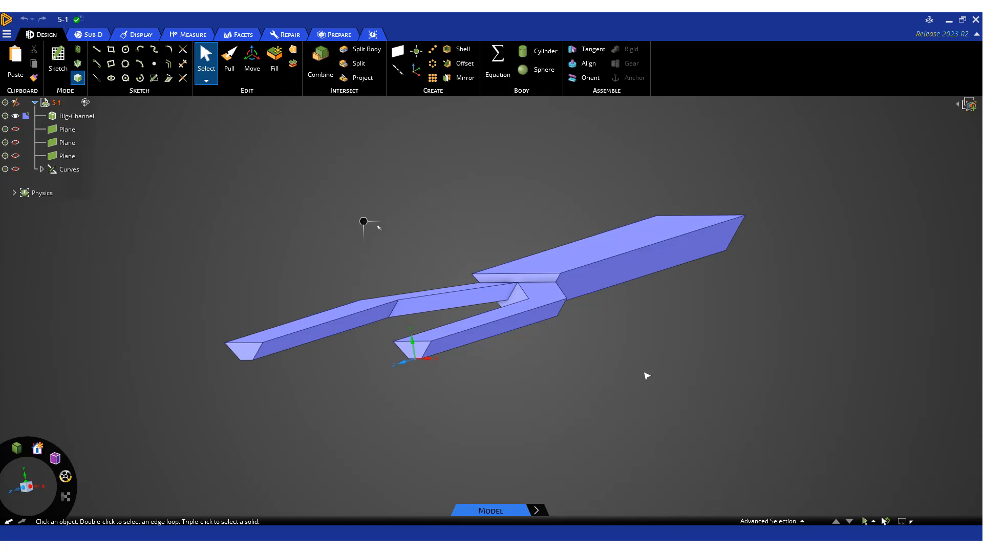
pyautogui.click(790, 521)
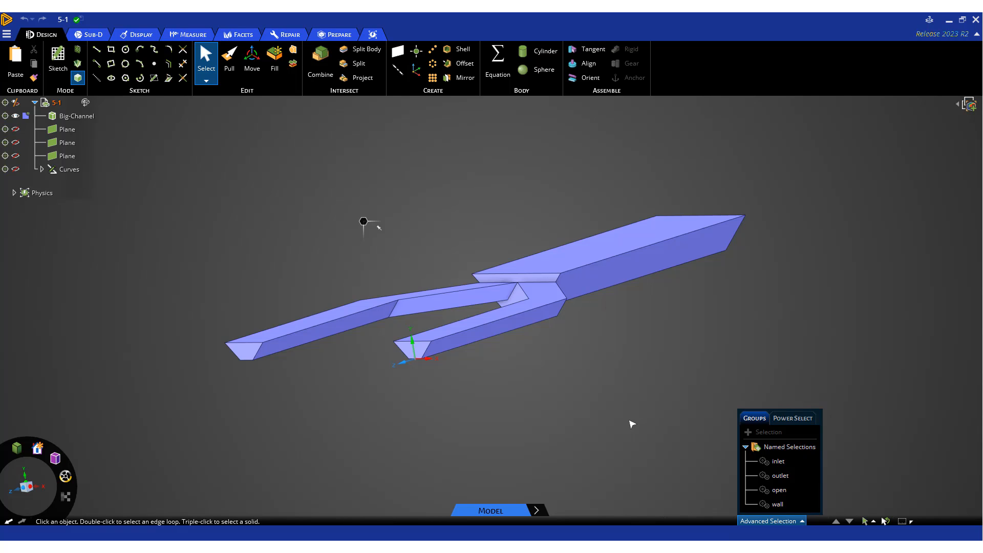
pyautogui.moveTo(662, 367); pyautogui.dragTo(506, 398, button='middle')
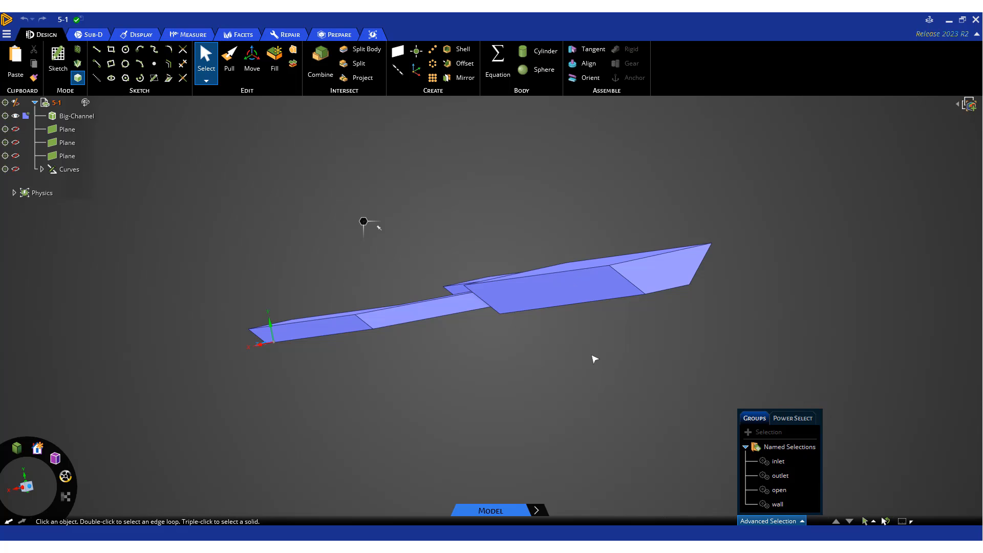
pyautogui.moveTo(527, 375)
pyautogui.mouseDown(button='middle')
pyautogui.moveTo(696, 358)
pyautogui.moveTo(687, 372)
pyautogui.mouseUp(button='middle')
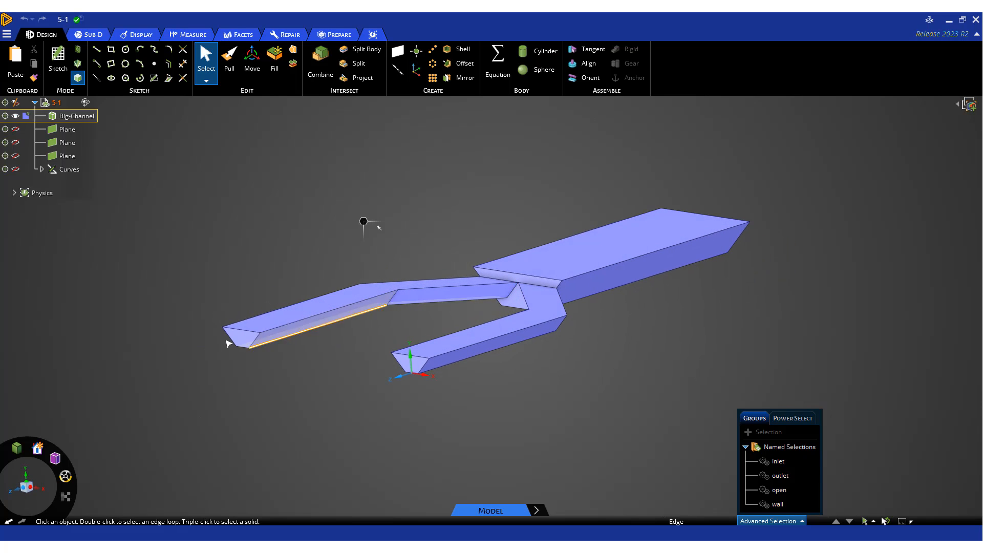
pyautogui.moveTo(37, 455)
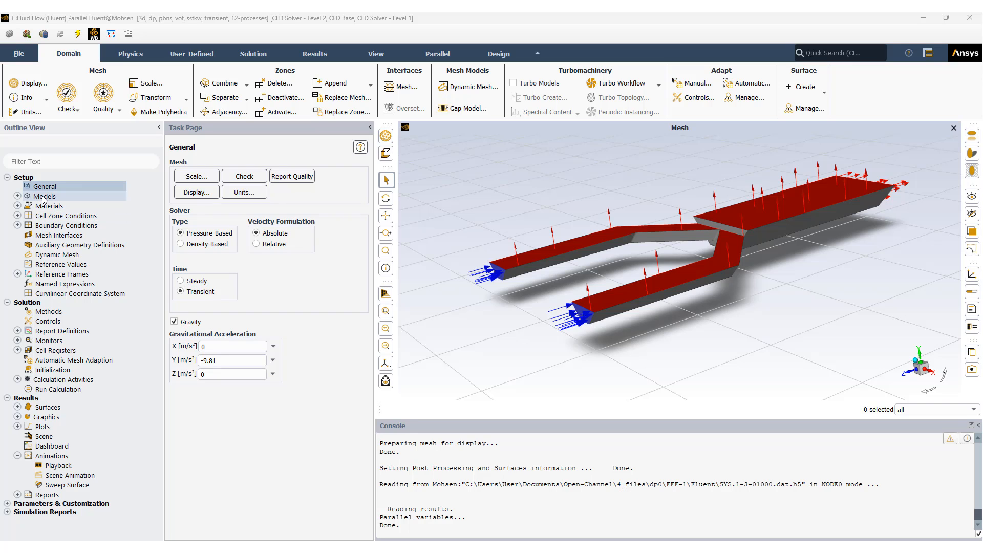
# Step: Switch to Ansys Fluent and review the multiphase model settings and the secondary water phase's setup
pyautogui.click(17, 197)
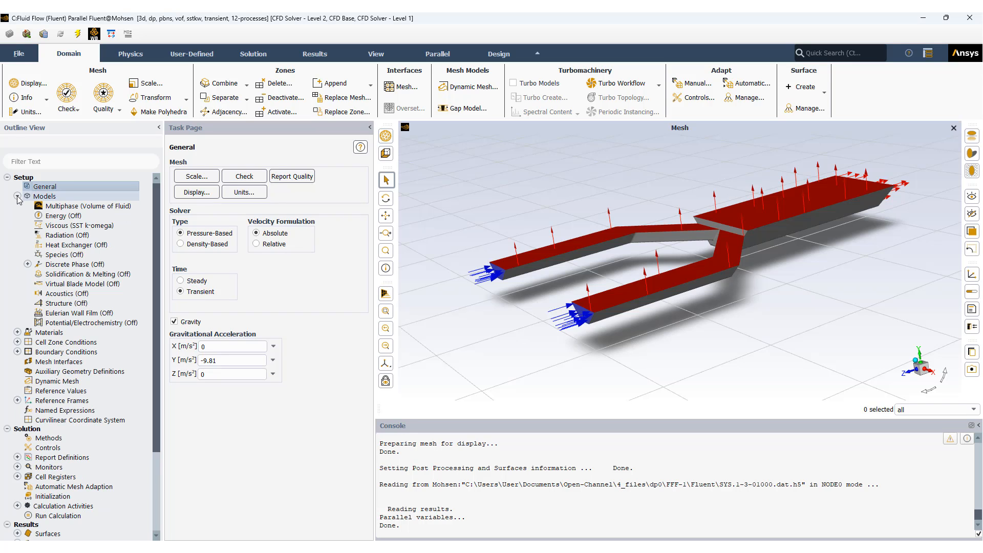
pyautogui.click(74, 207)
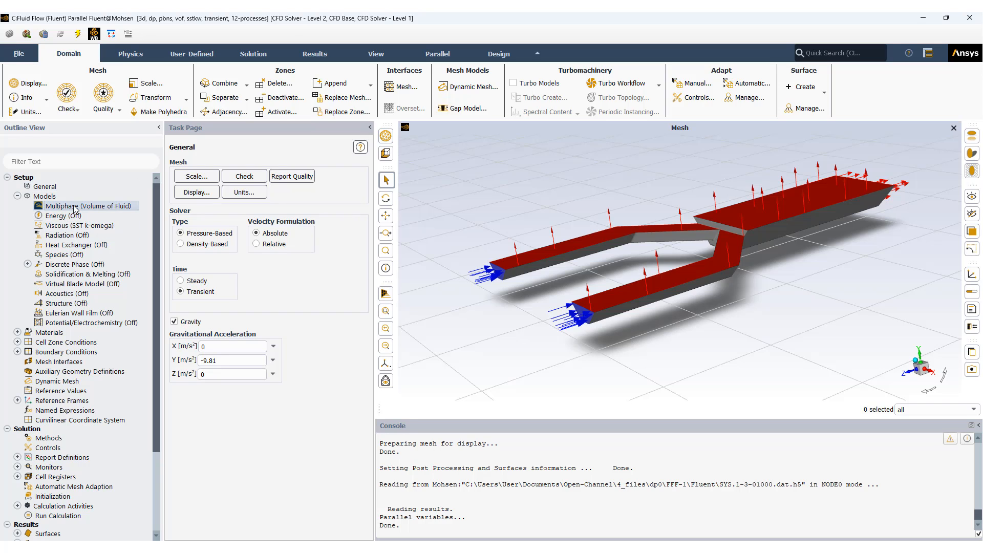
pyautogui.doubleClick(74, 207)
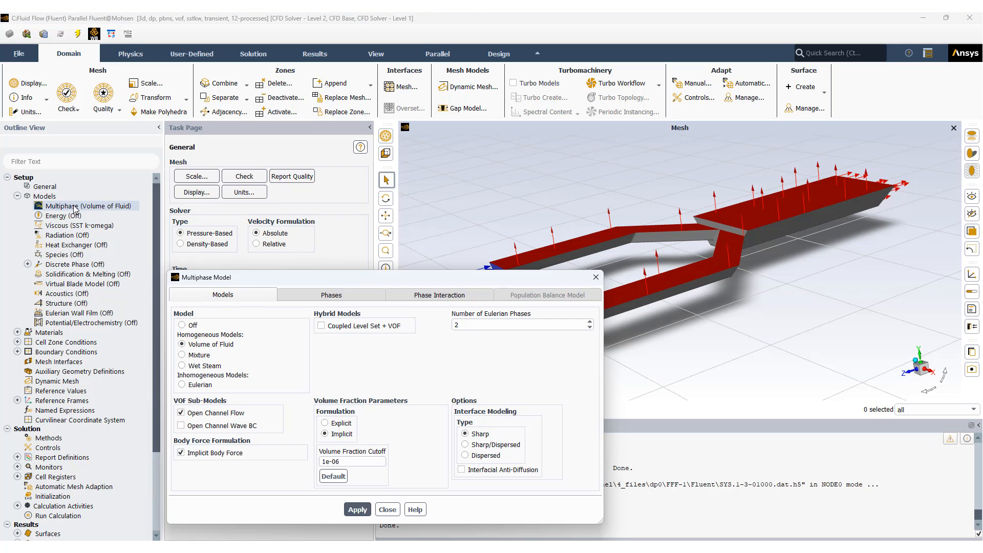
pyautogui.moveTo(309, 284); pyautogui.dragTo(275, 208)
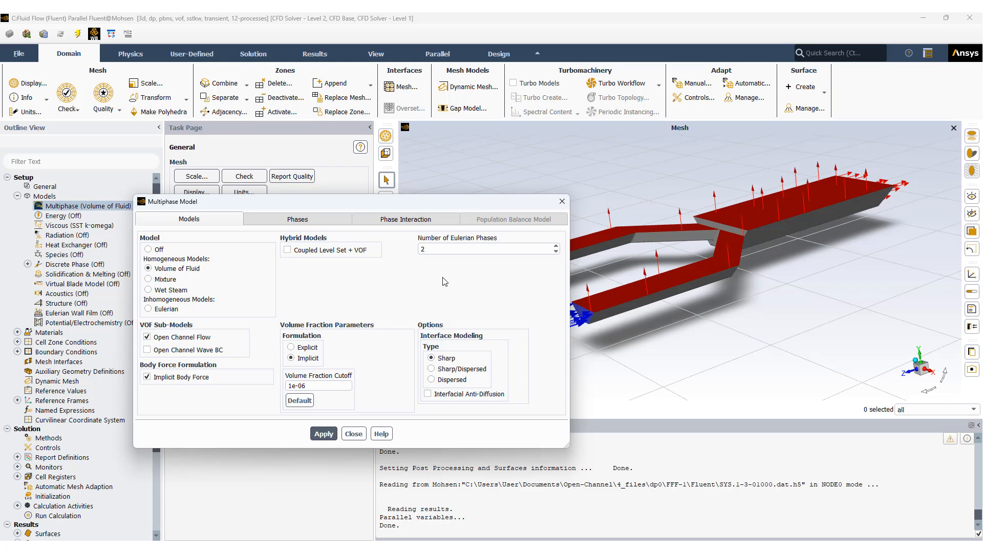
pyautogui.click(322, 222)
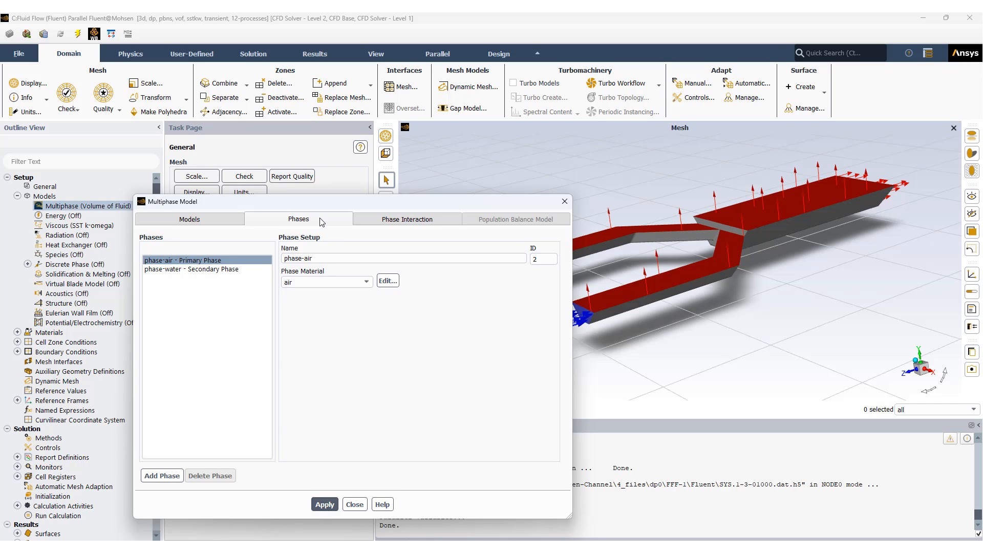
pyautogui.click(202, 270)
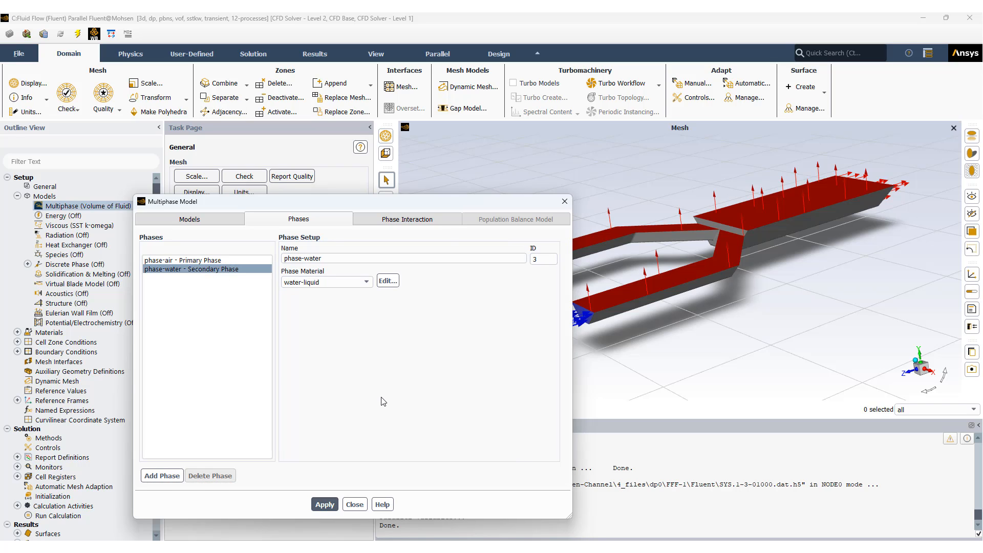
# Step: Expand the fluid materials beside the multiphase settings and open the material editor for fluids
pyautogui.moveTo(326, 201); pyautogui.dragTo(499, 161)
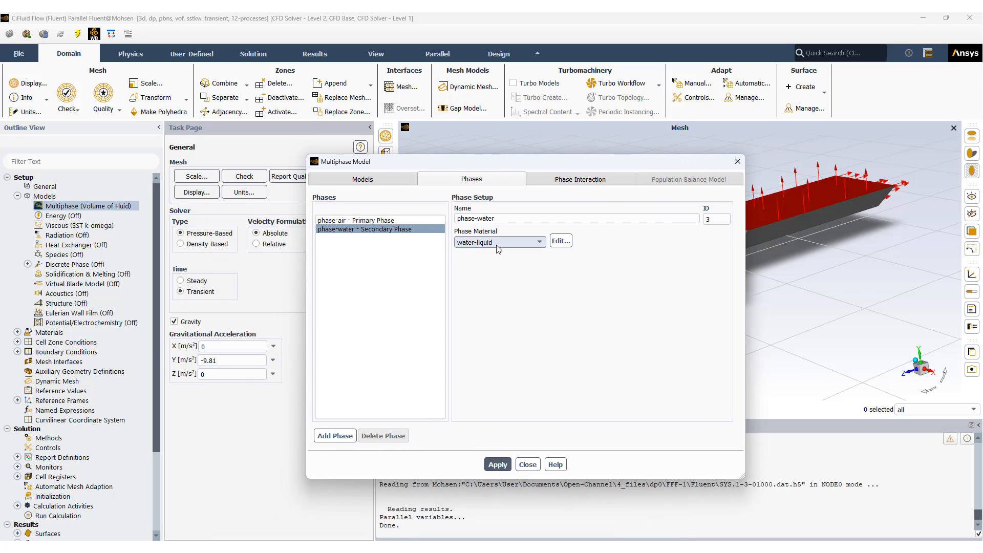
pyautogui.click(17, 332)
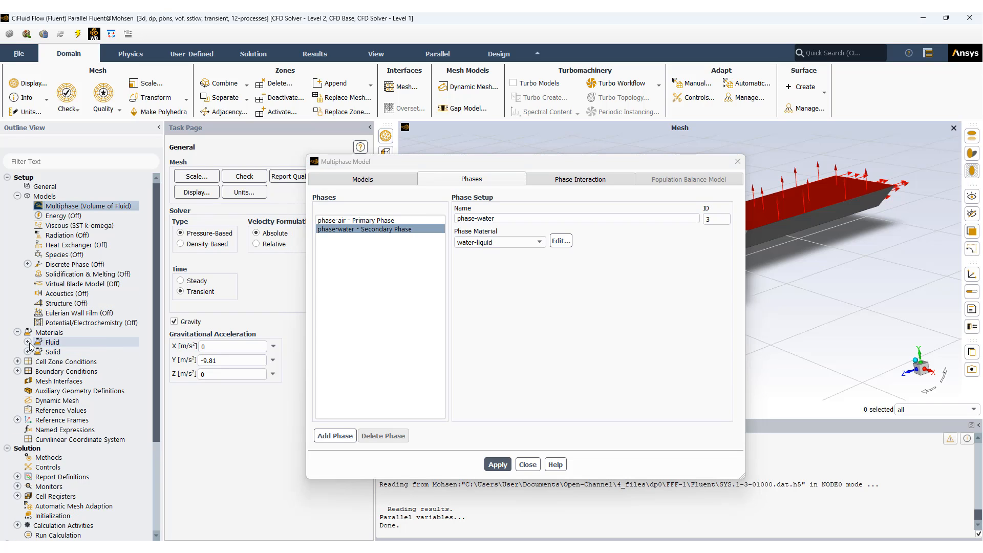
pyautogui.click(28, 342)
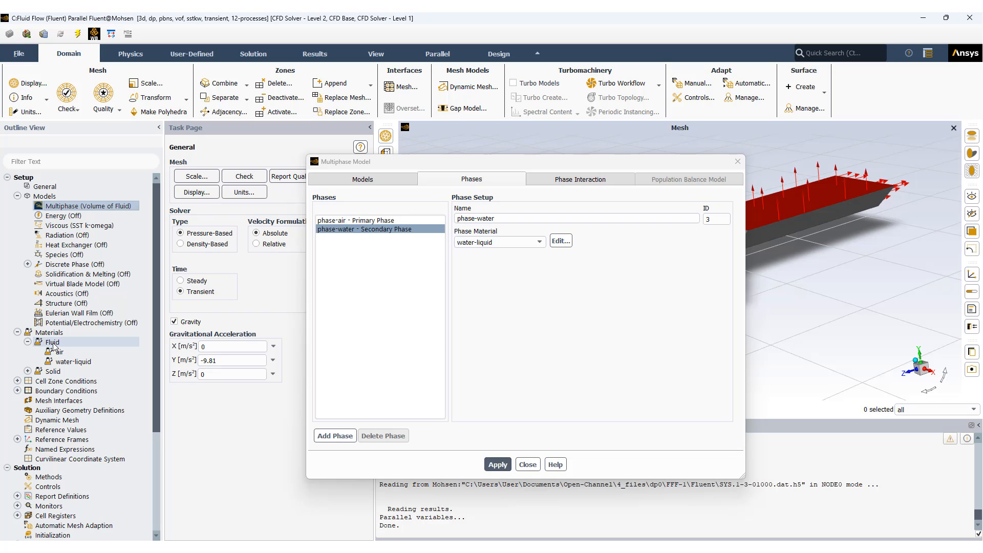
pyautogui.click(53, 343)
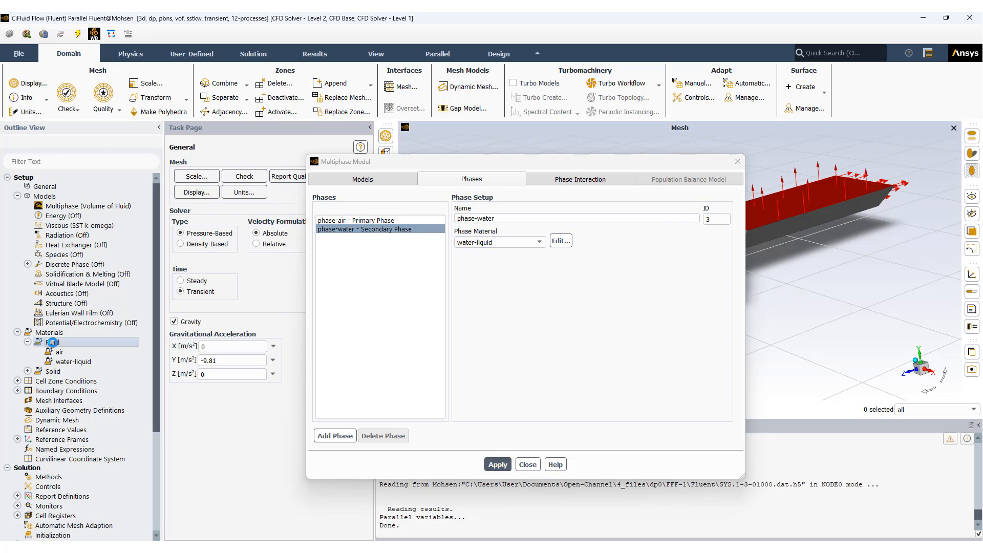
pyautogui.rightClick(53, 343)
pyautogui.click(64, 351)
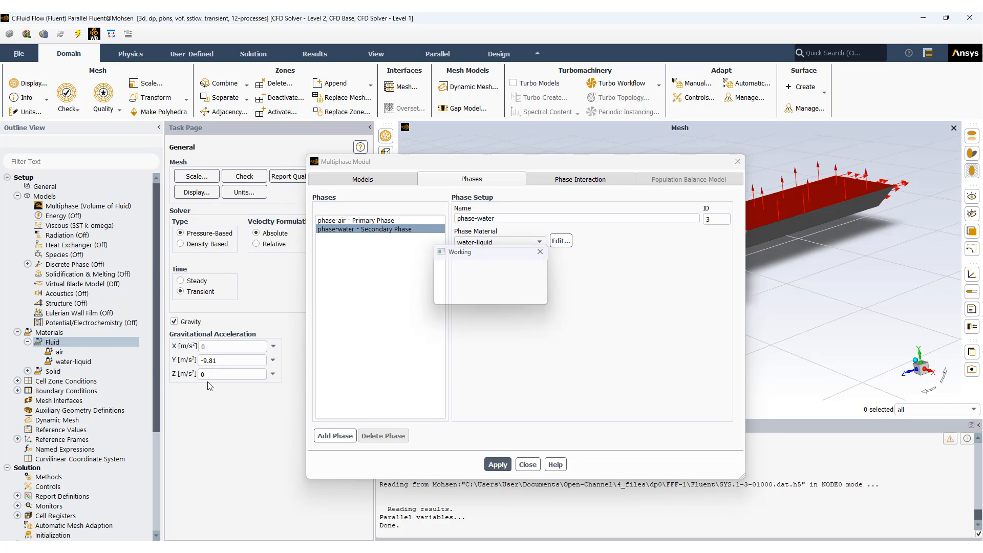
pyautogui.moveTo(450, 147); pyautogui.dragTo(319, 150)
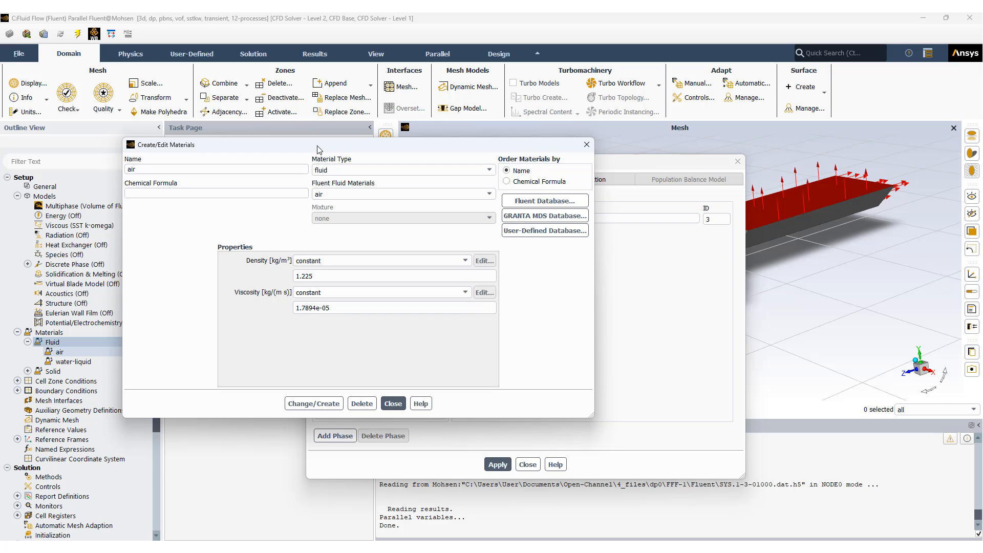
# Step: Look up water-liquid (h2o<l>) in the Fluent material database without copying it, and close the material dialogs
pyautogui.click(565, 201)
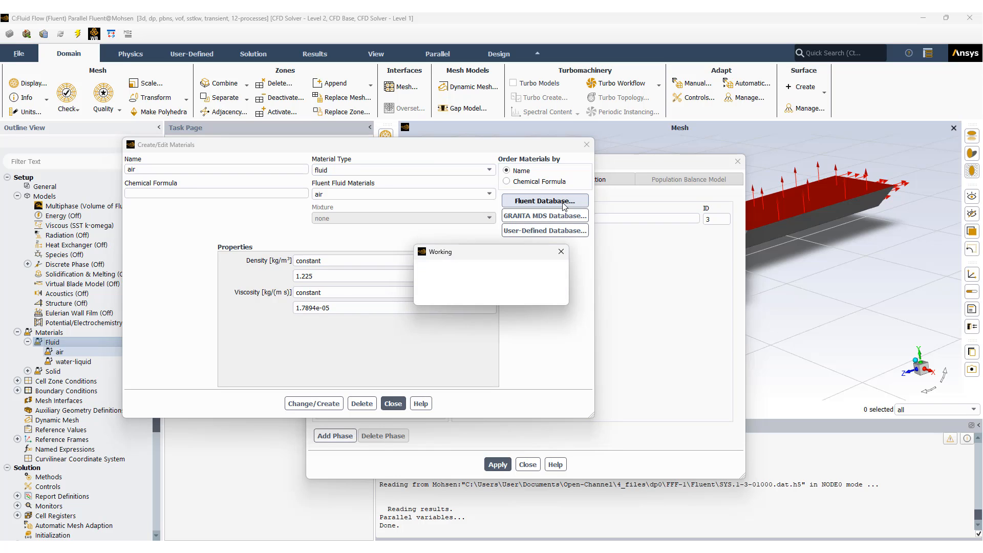
pyautogui.moveTo(354, 283); pyautogui.dragTo(384, 226)
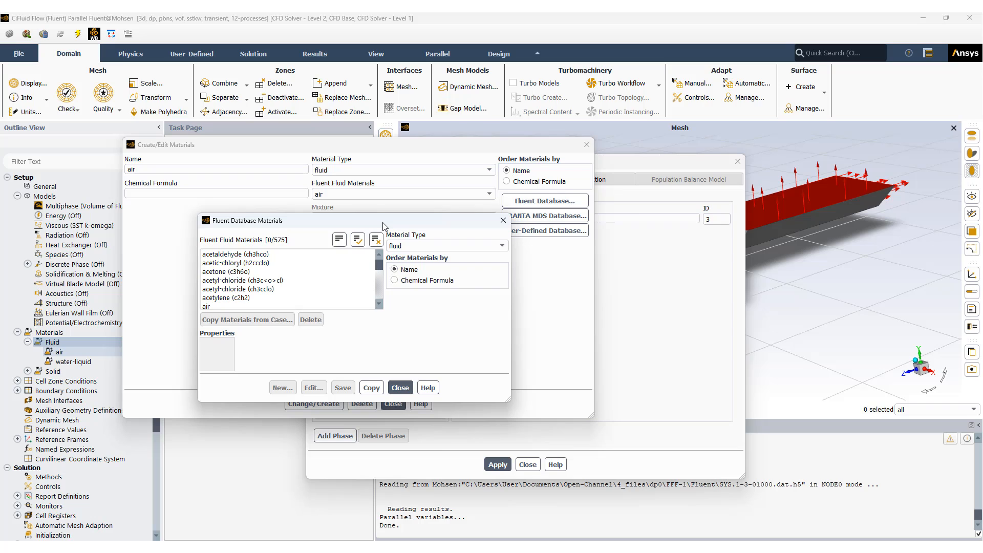
pyautogui.moveTo(379, 264); pyautogui.dragTo(379, 301)
pyautogui.click(249, 281)
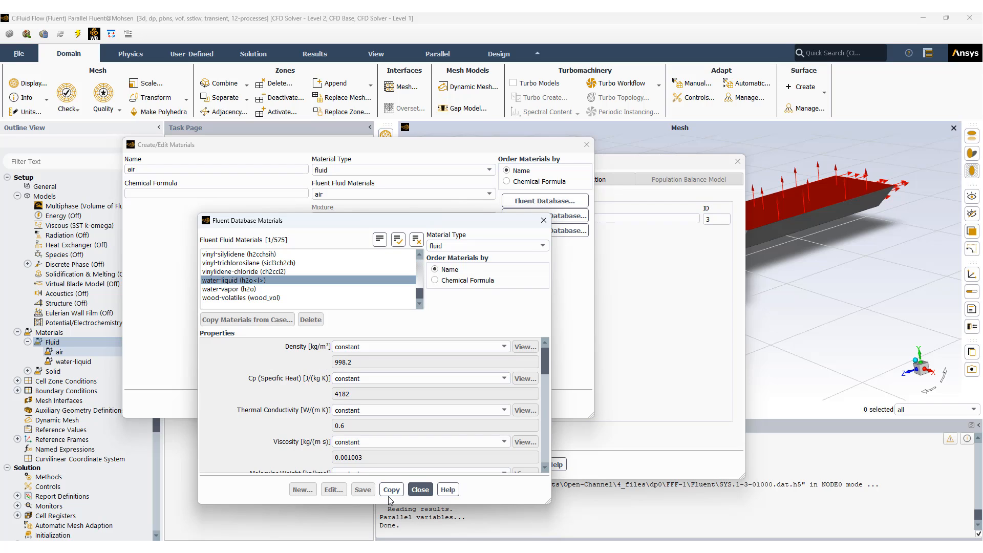
pyautogui.click(419, 490)
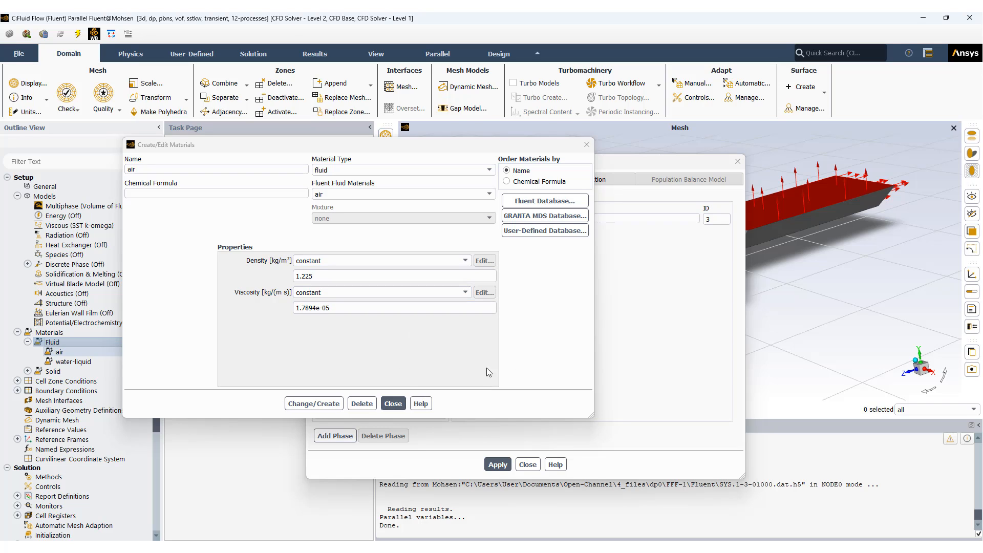
pyautogui.click(393, 405)
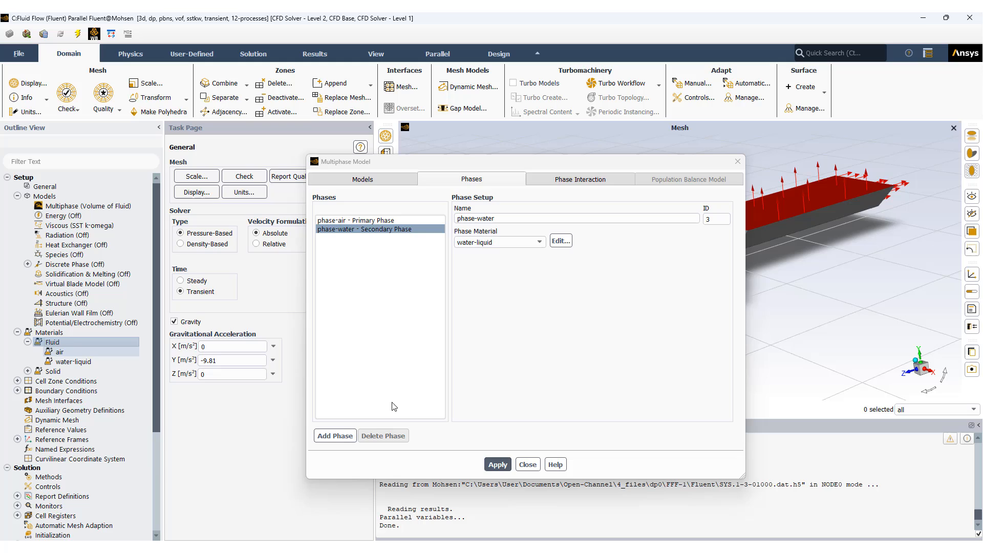
# Step: Check the air and water-liquid fluid materials against the material assigned to the secondary phase phase-water
pyautogui.click(61, 352)
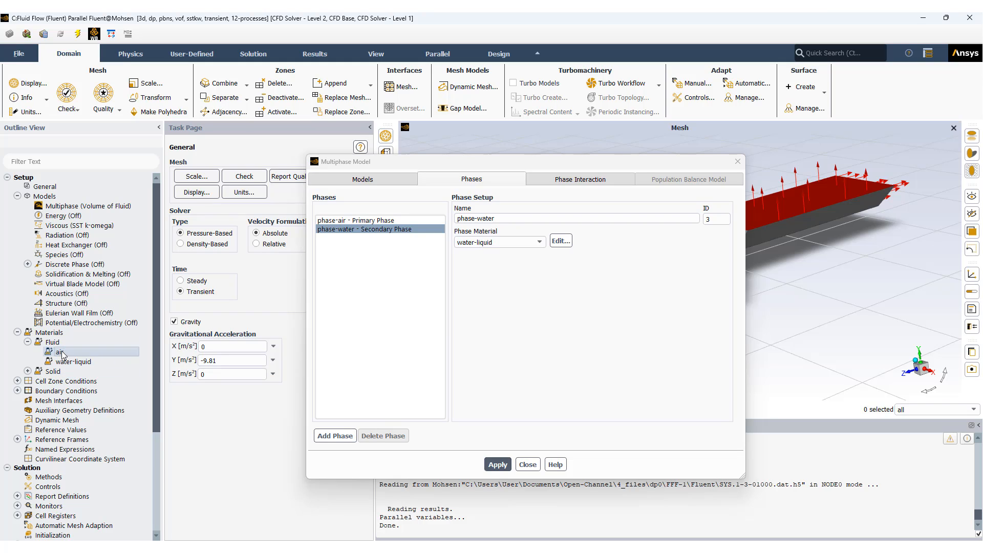
pyautogui.click(72, 362)
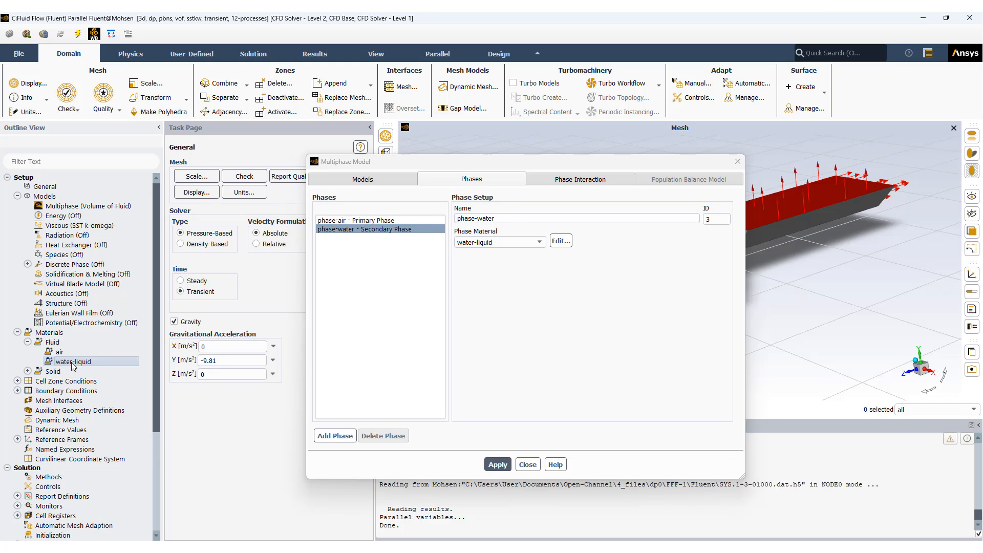
pyautogui.click(370, 231)
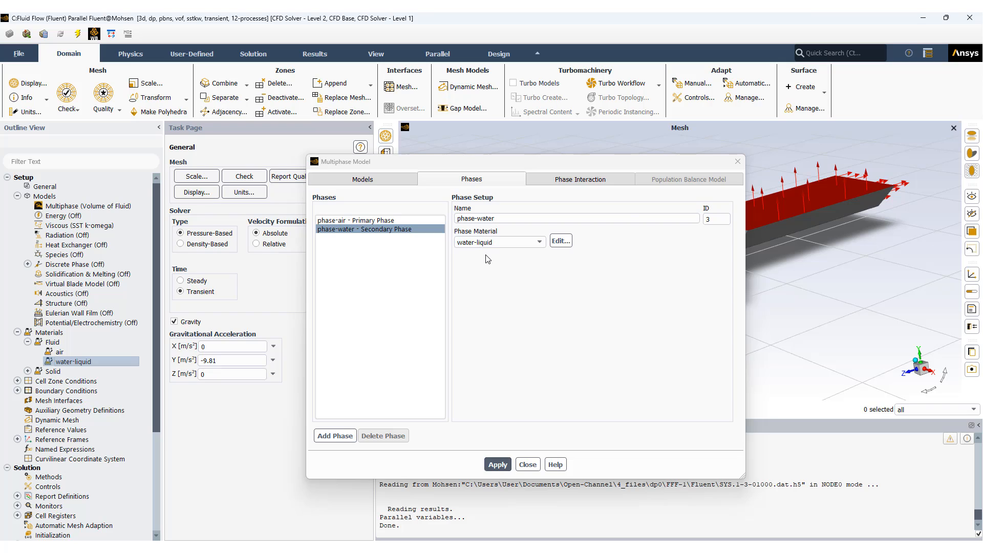
# Step: Review the air-water phase interaction forces alongside the model and phase settings, and close the multiphase setup
pyautogui.click(616, 178)
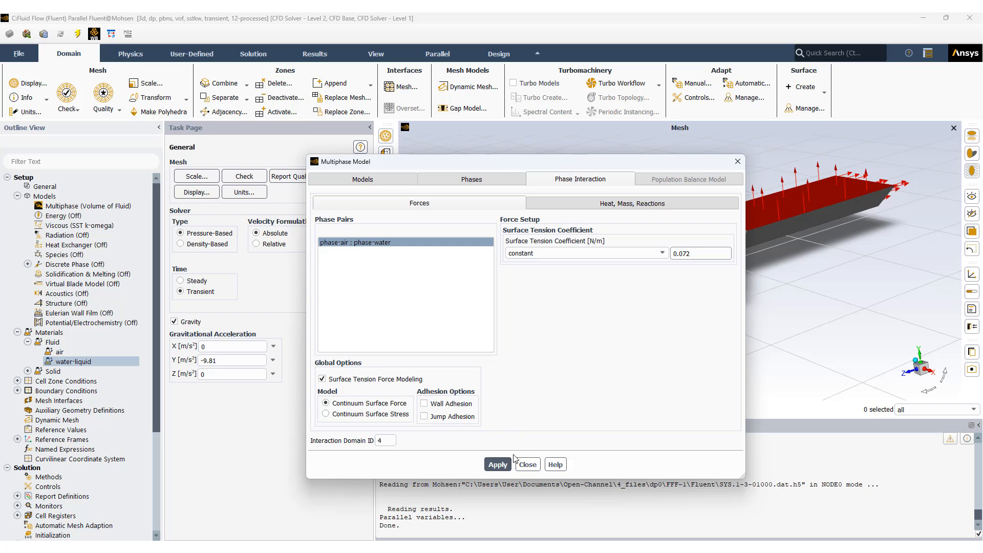
pyautogui.click(355, 181)
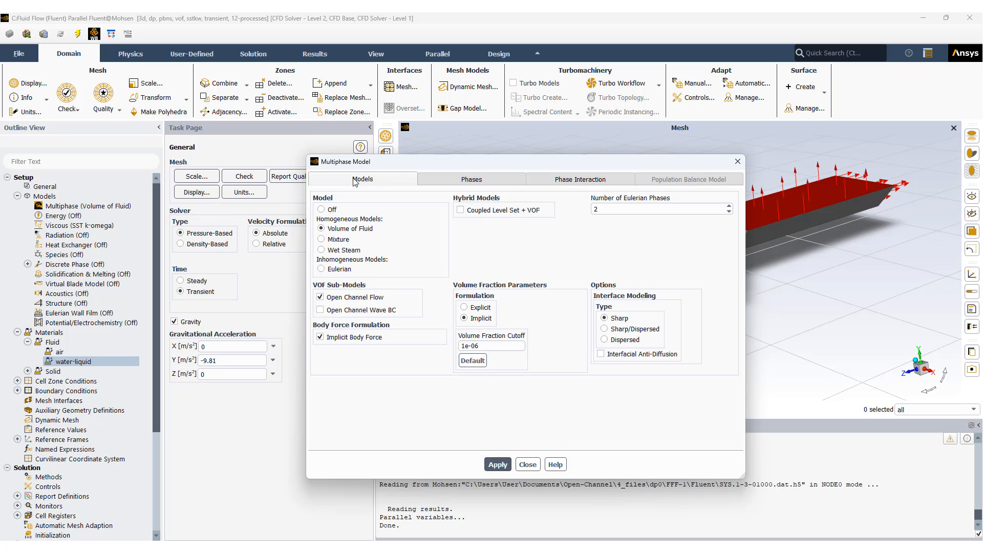
pyautogui.click(465, 181)
pyautogui.click(570, 181)
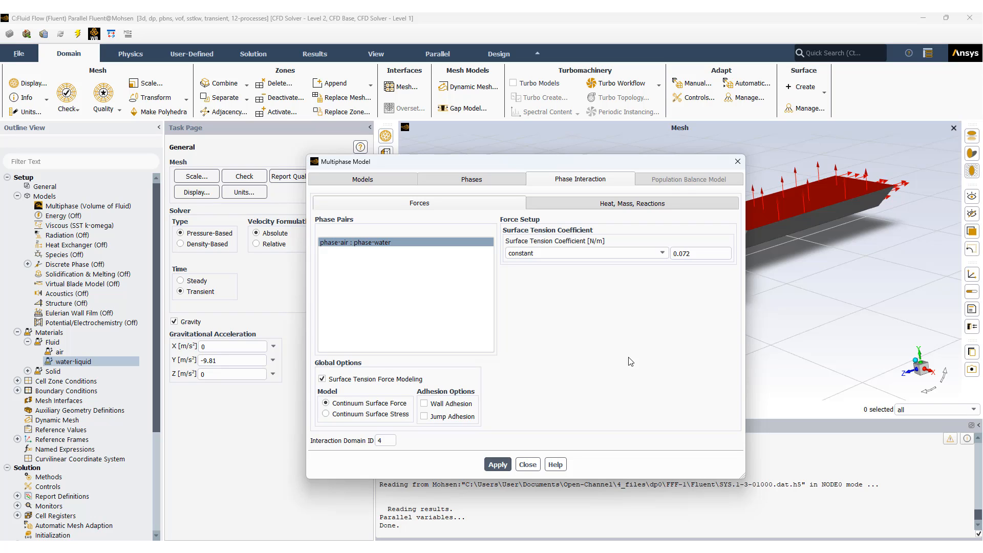
pyautogui.click(528, 464)
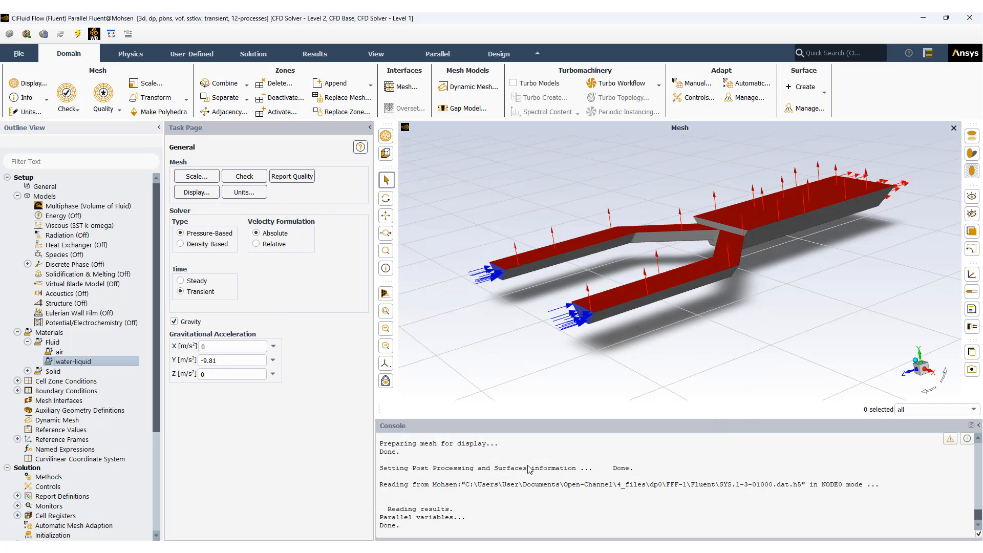
# Step: Compare the k-epsilon (2 eqn) and k-omega (2 eqn) options of the viscous model, and cancel without applying a change
pyautogui.click(62, 226)
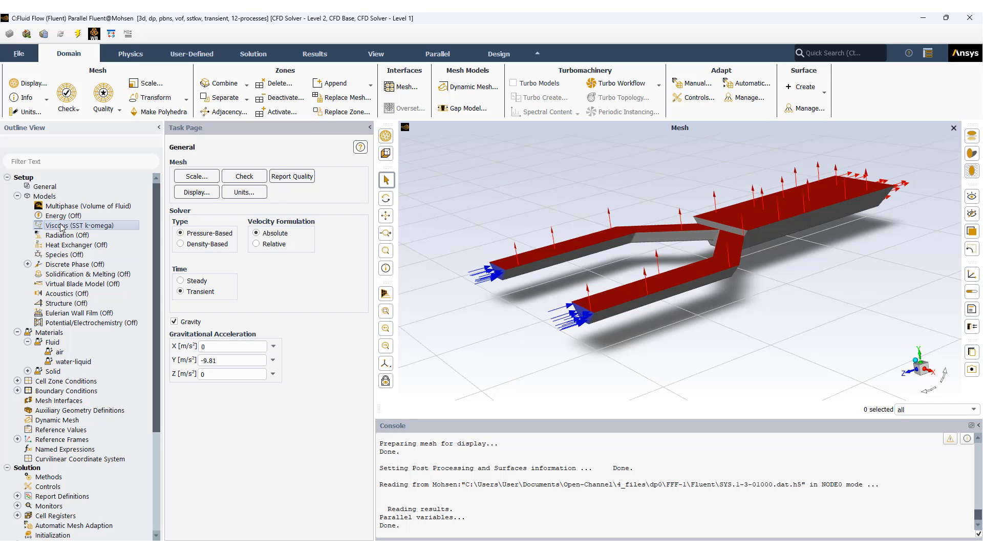
pyautogui.doubleClick(62, 227)
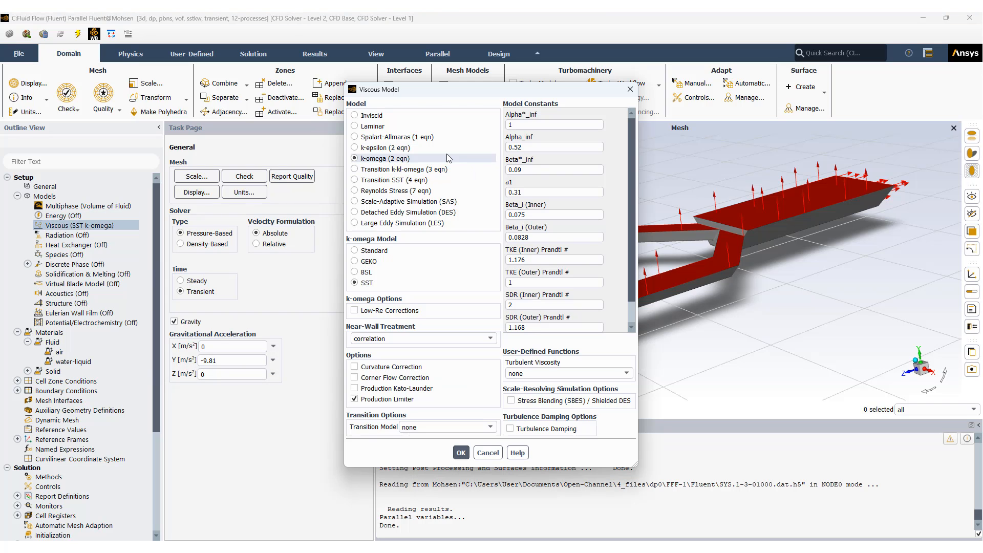
pyautogui.click(395, 150)
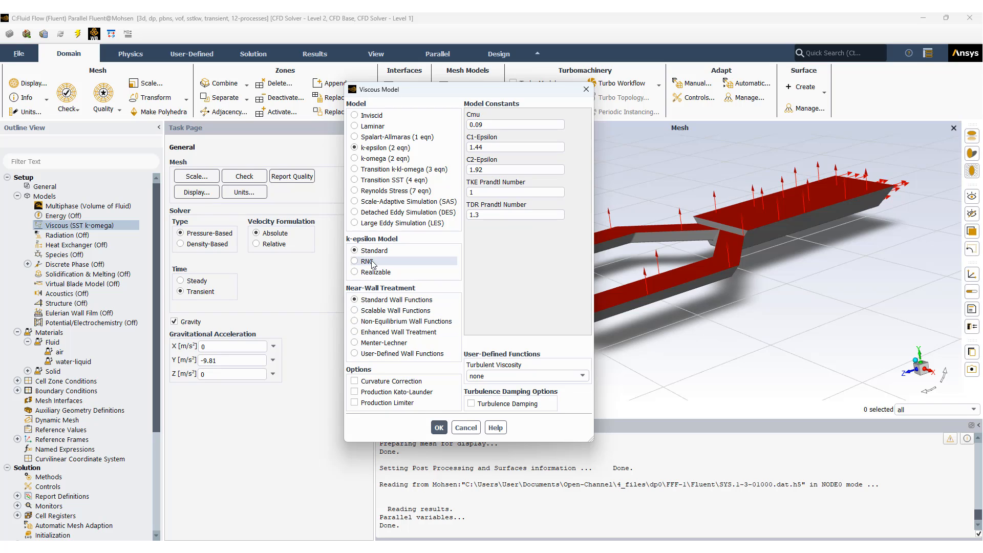
pyautogui.click(372, 159)
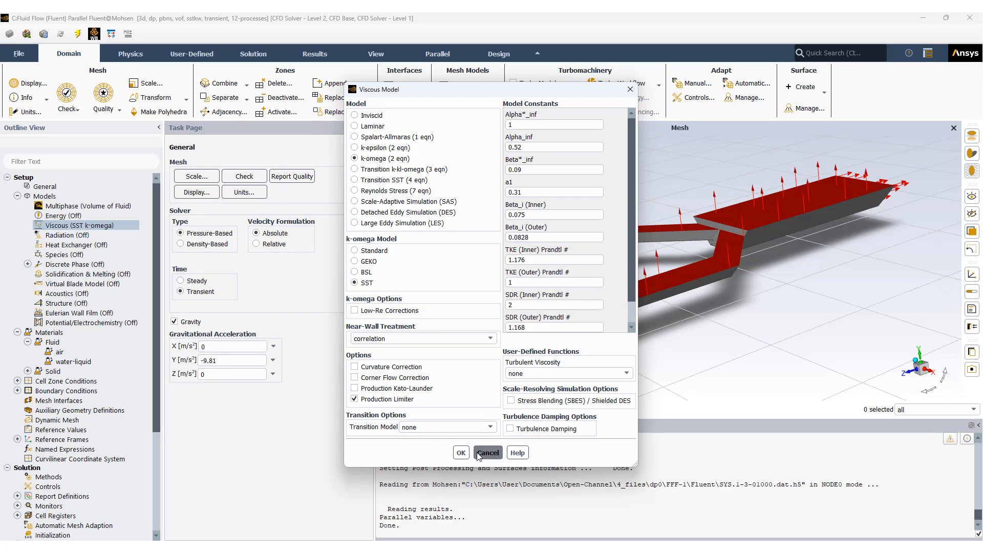
pyautogui.click(479, 454)
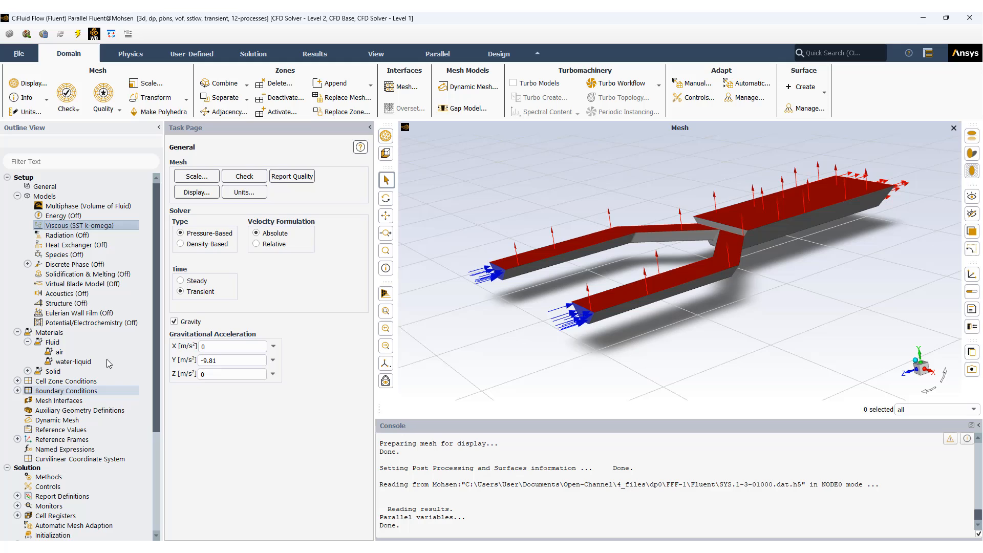
# Step: Check the energy equation setting without changing it, and collapse the Models and Materials branches
pyautogui.doubleClick(70, 216)
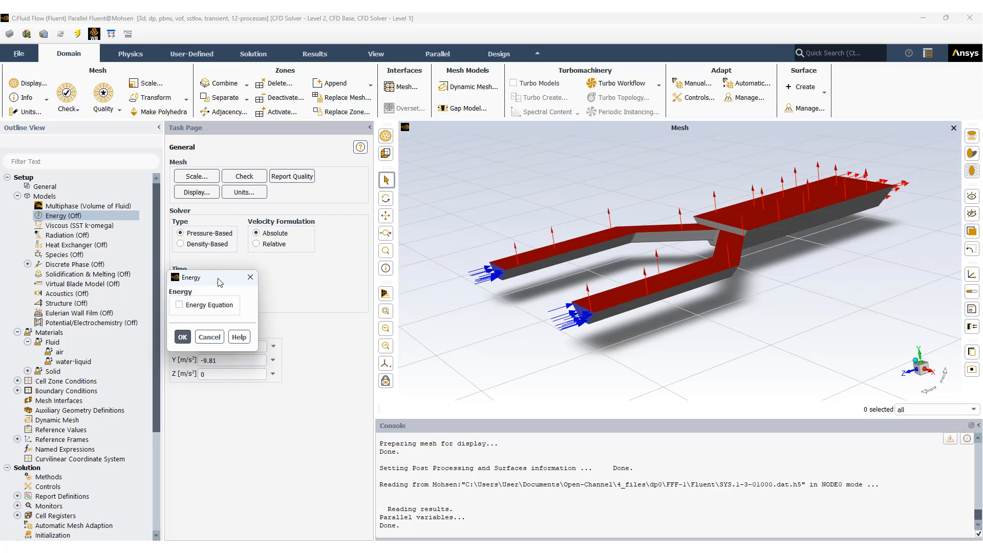
pyautogui.click(219, 339)
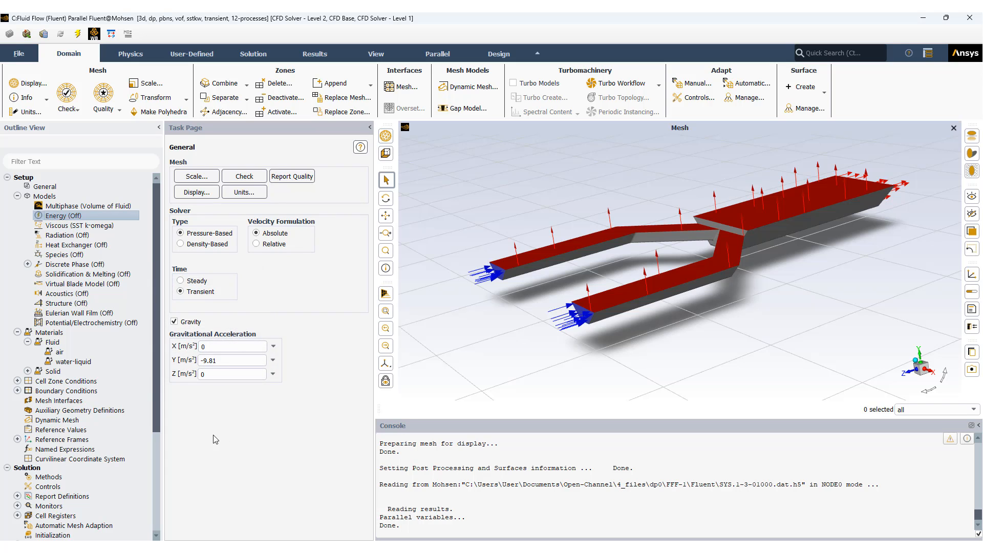
pyautogui.click(18, 197)
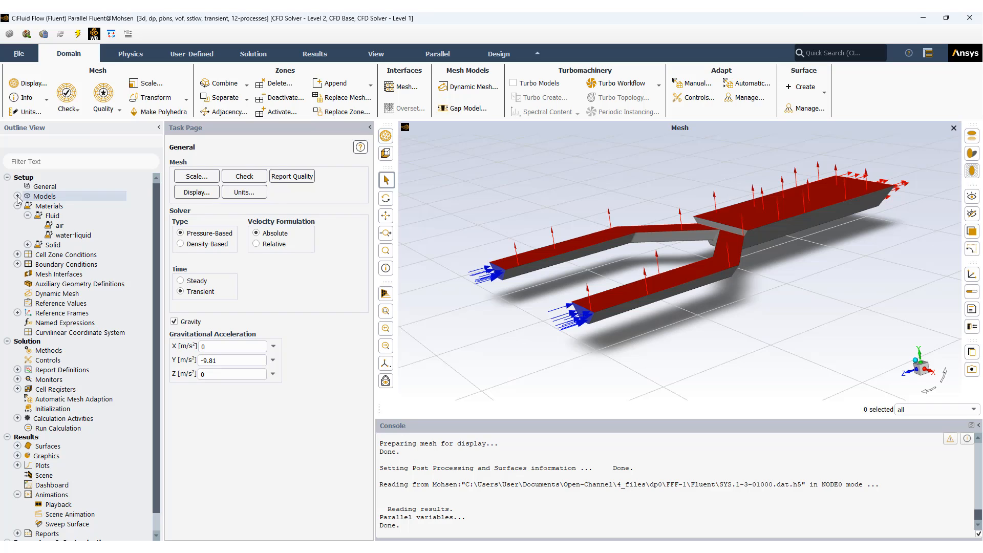
pyautogui.click(17, 206)
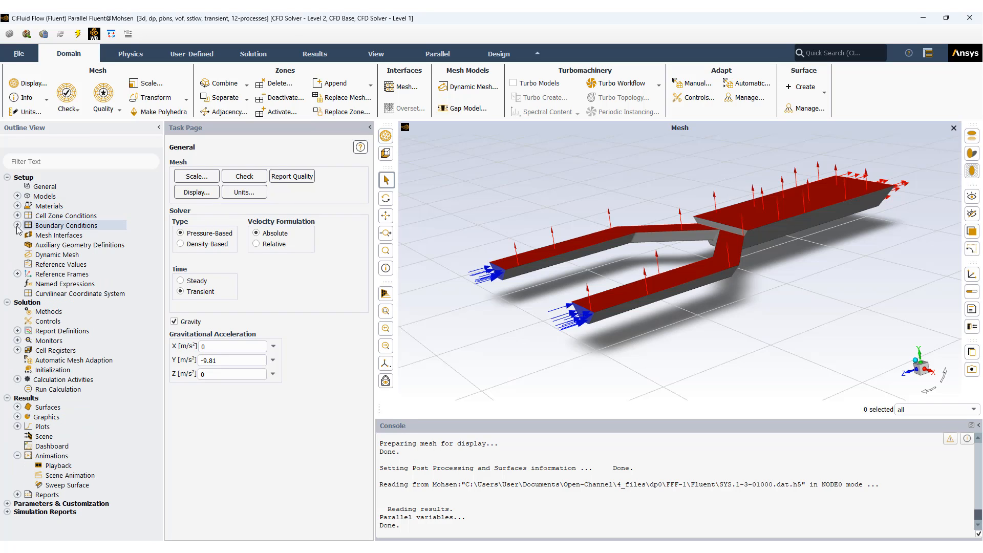
# Step: Review the momentum and multiphase open channel settings of the inlet boundary, including its bottom level, and close them unchanged
pyautogui.doubleClick(62, 227)
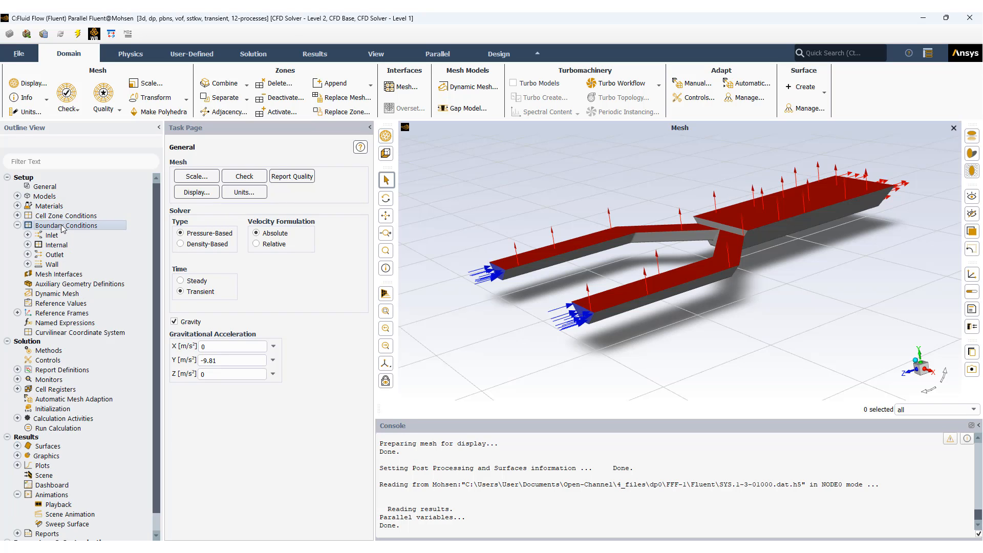
pyautogui.click(203, 181)
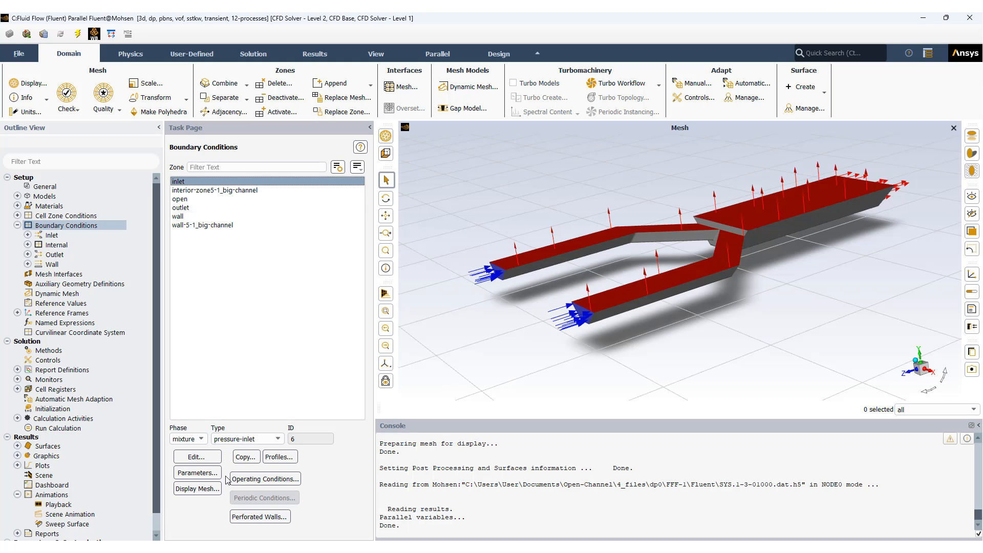
pyautogui.click(205, 458)
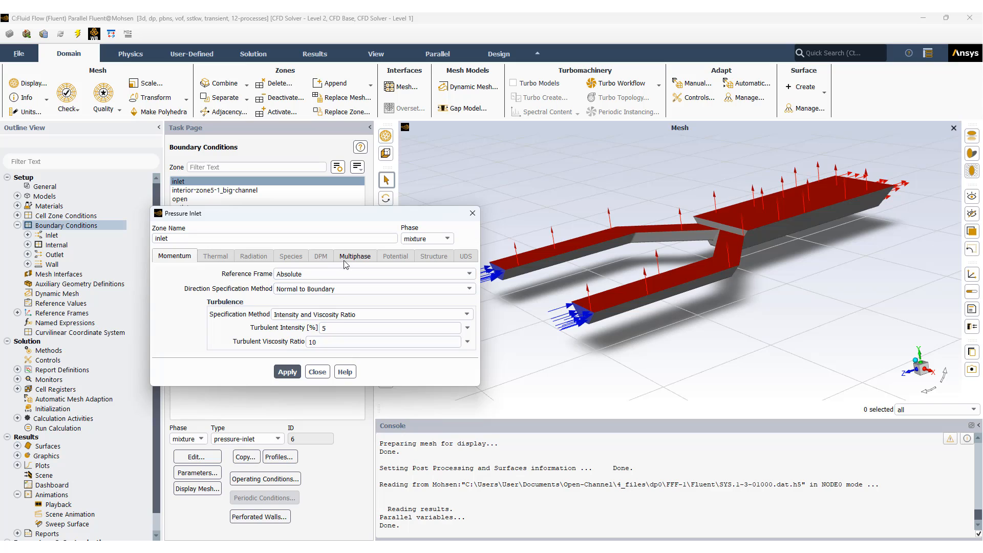
pyautogui.click(347, 262)
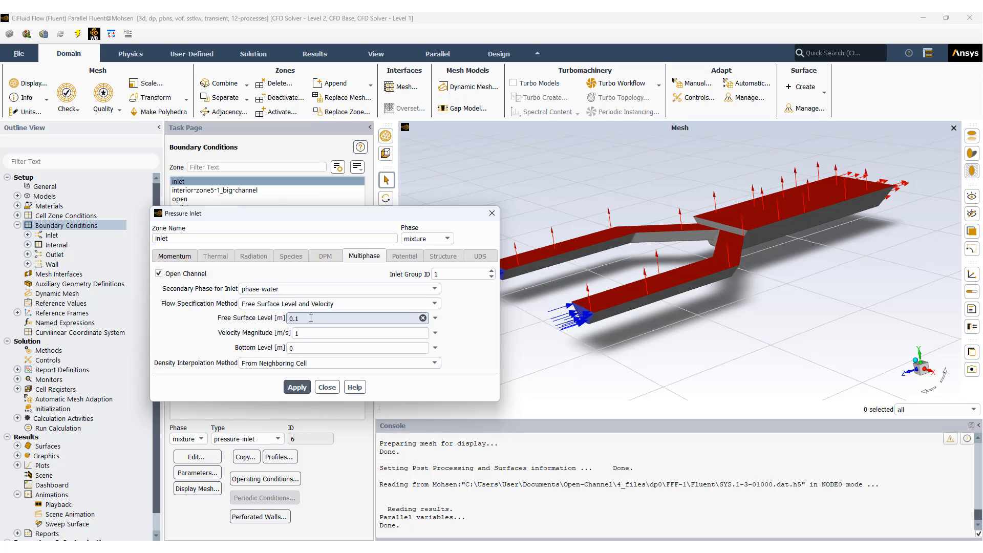
pyautogui.click(308, 348)
pyautogui.click(336, 388)
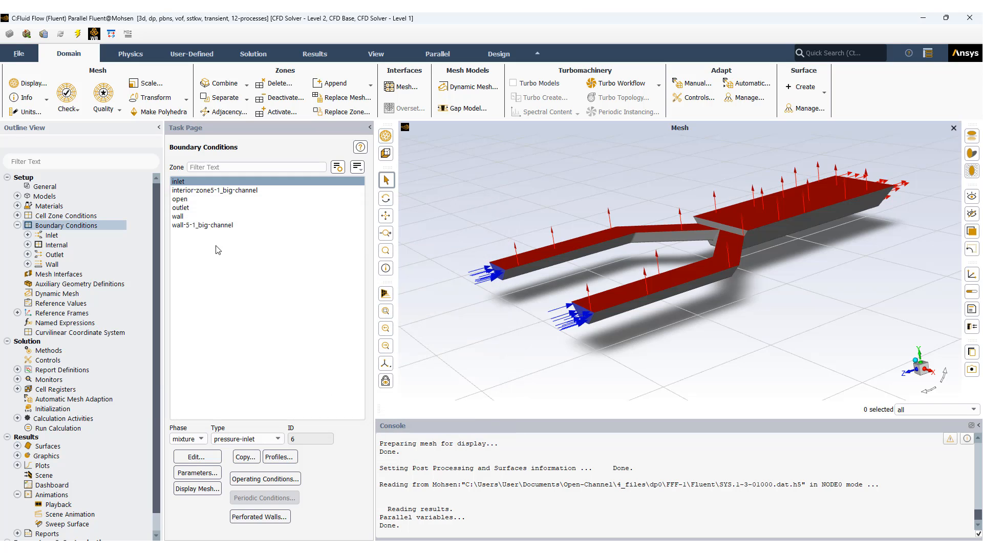
# Step: Open the pressure-outlet settings of the outlet boundary and display its multiphase open channel parameters
pyautogui.click(194, 185)
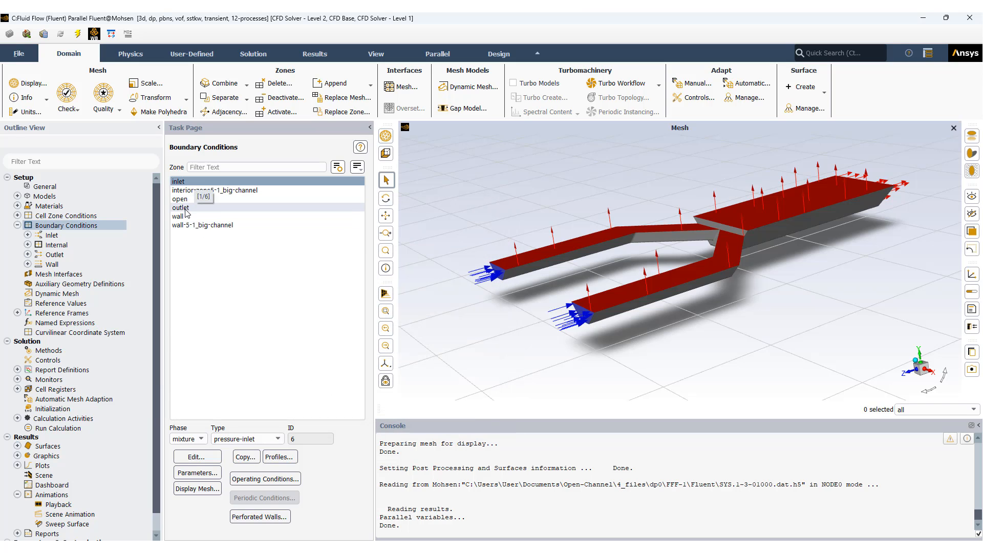
pyautogui.click(187, 209)
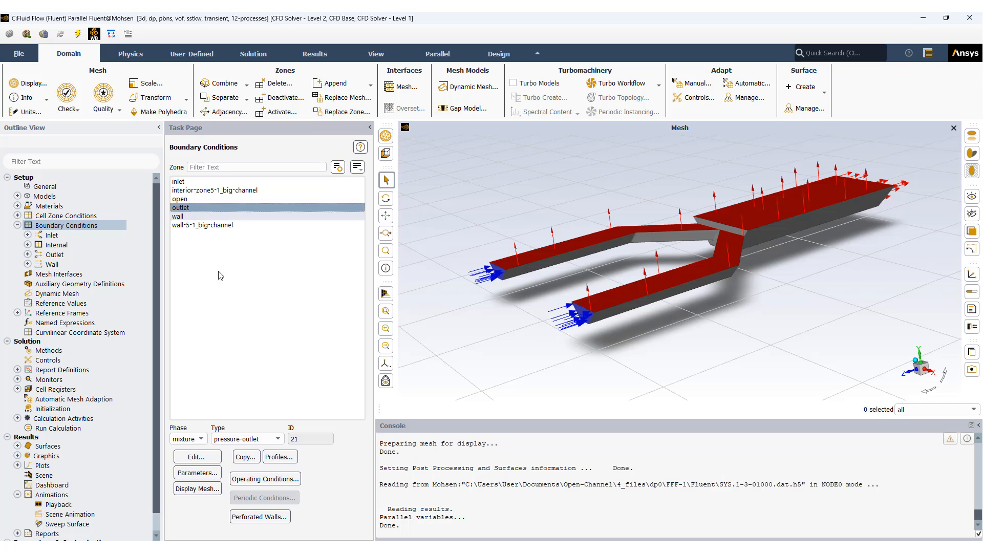
pyautogui.click(196, 457)
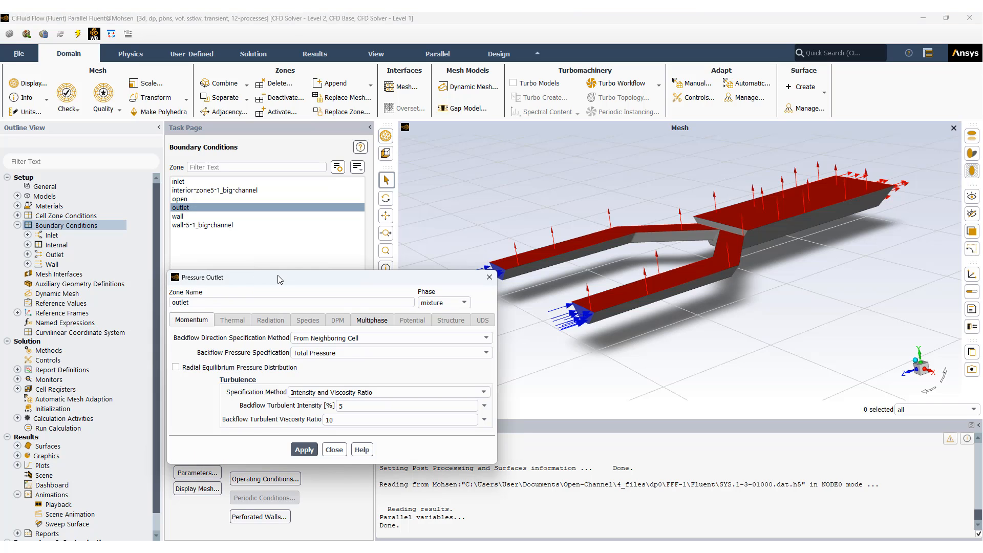
pyautogui.moveTo(280, 279); pyautogui.dragTo(264, 224)
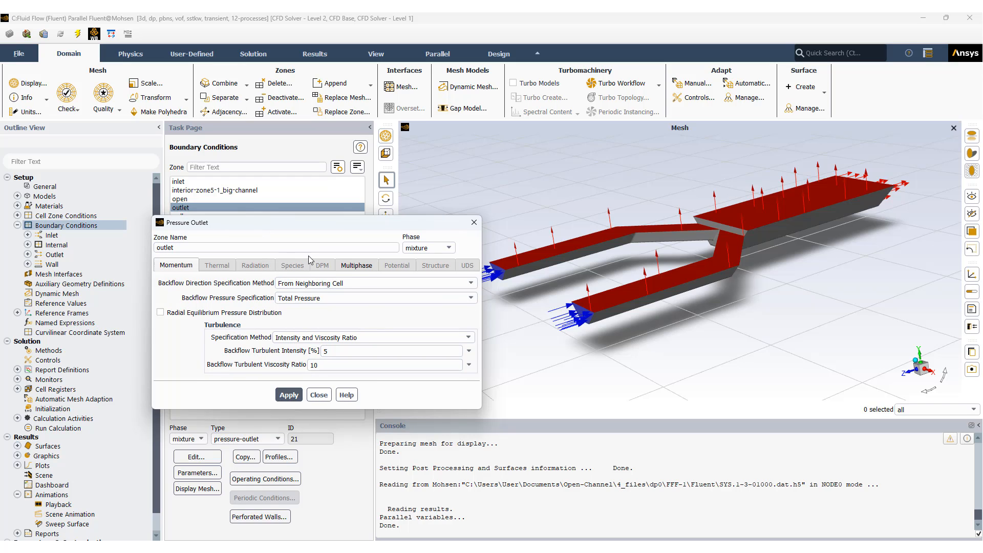
pyautogui.click(352, 270)
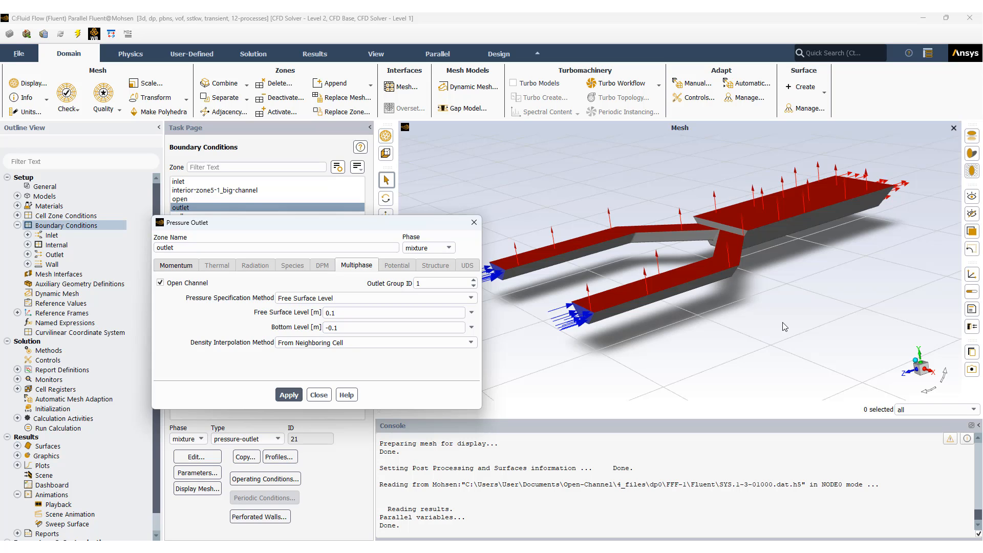
# Step: Examine the channel's underside and junction walls in relation to the outlet's bottom level, and close the outlet settings unchanged
pyautogui.moveTo(889, 308); pyautogui.dragTo(788, 275)
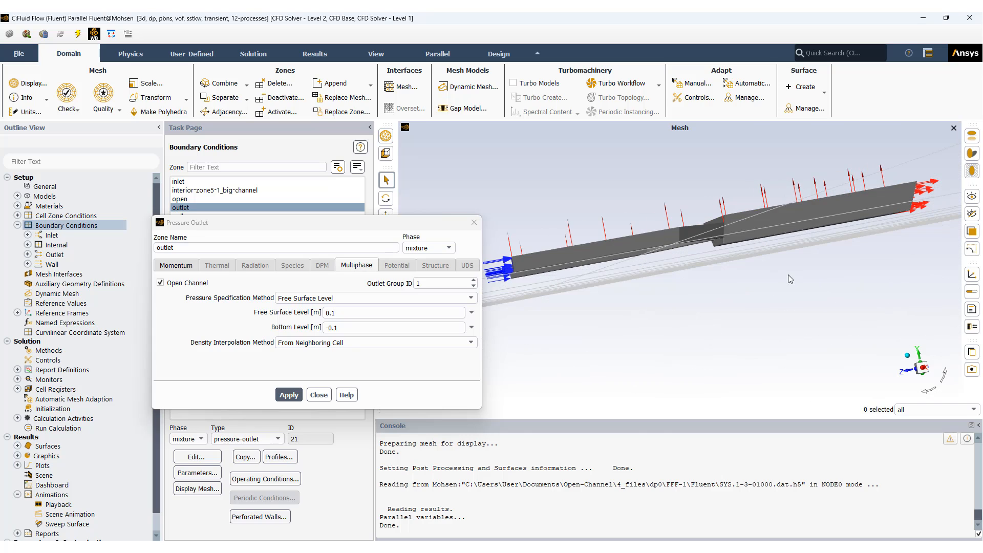
pyautogui.moveTo(712, 259); pyautogui.dragTo(754, 247)
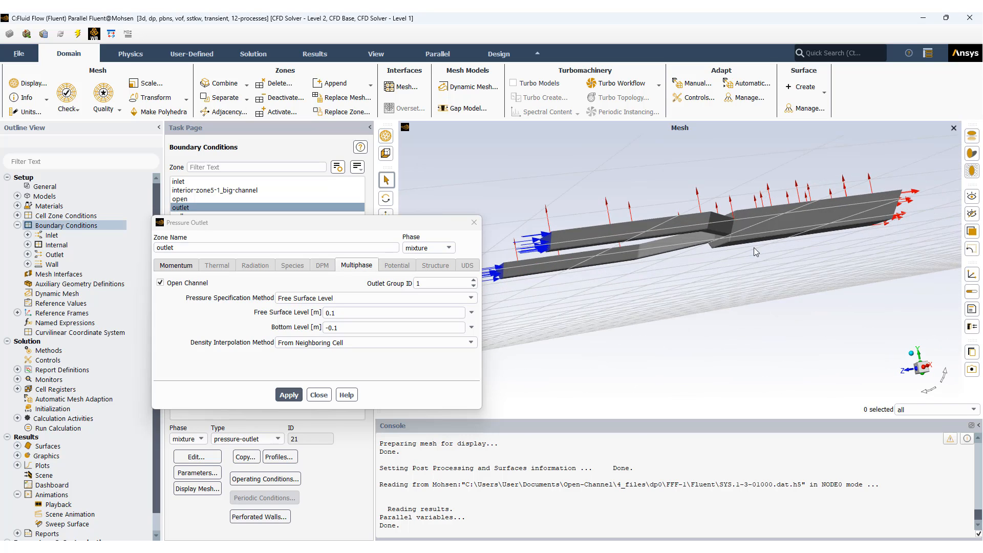
pyautogui.scroll(6, 743, 245)
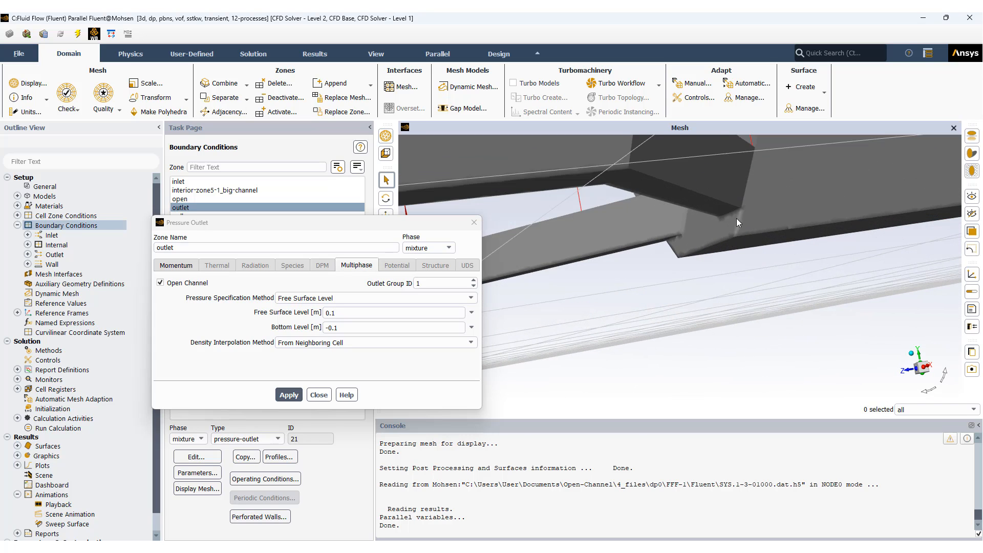
pyautogui.scroll(-6, 736, 220)
pyautogui.moveTo(748, 257); pyautogui.dragTo(752, 229)
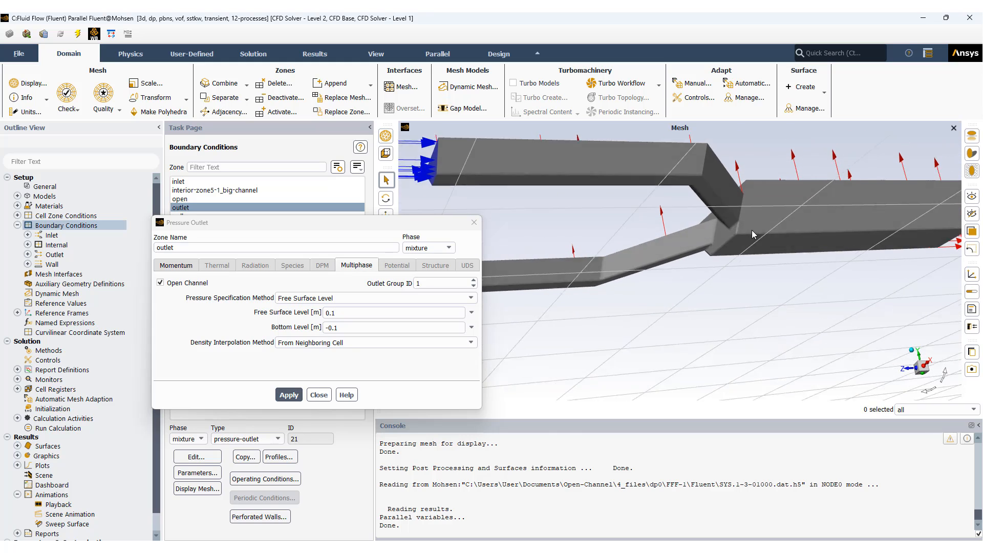
pyautogui.click(794, 242)
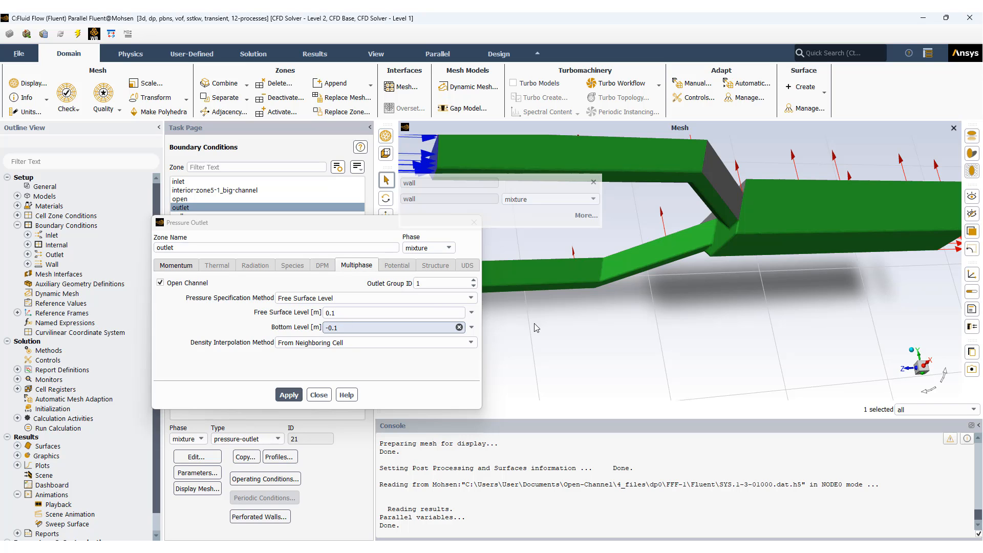
pyautogui.moveTo(662, 309); pyautogui.dragTo(927, 397)
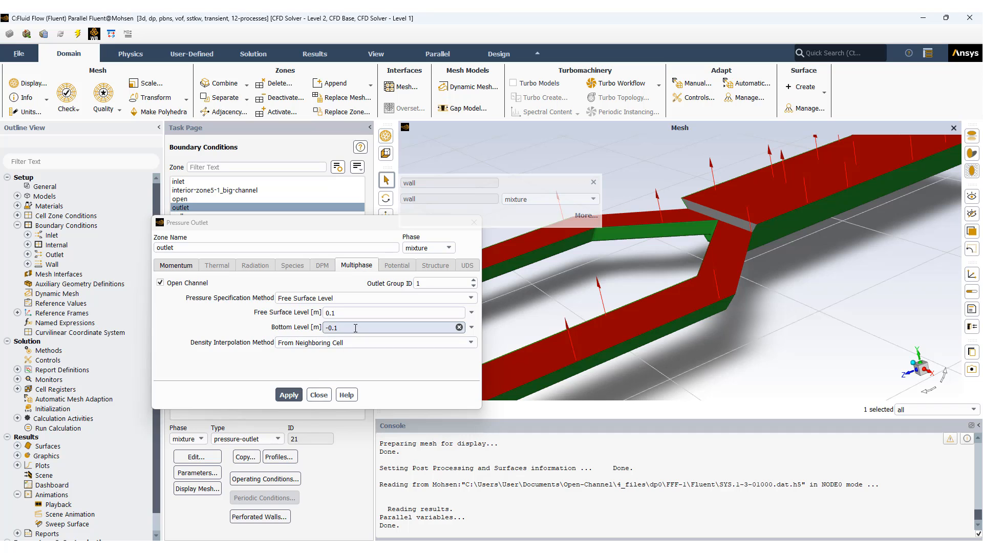
pyautogui.click(319, 394)
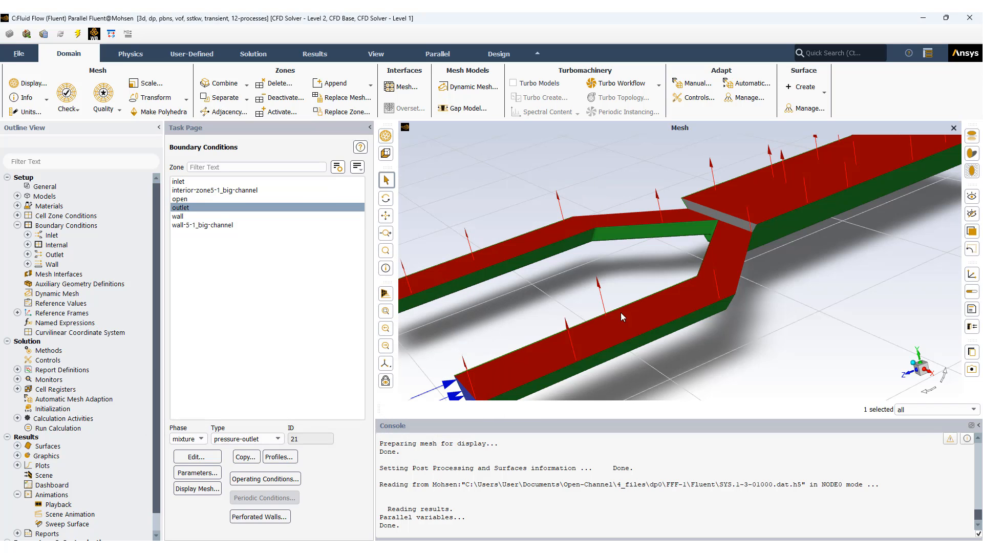
# Step: Open the pressure-outlet settings of the open boundary and check its momentum and multiphase parameters
pyautogui.scroll(-3, 747, 316)
pyautogui.scroll(-2, 748, 316)
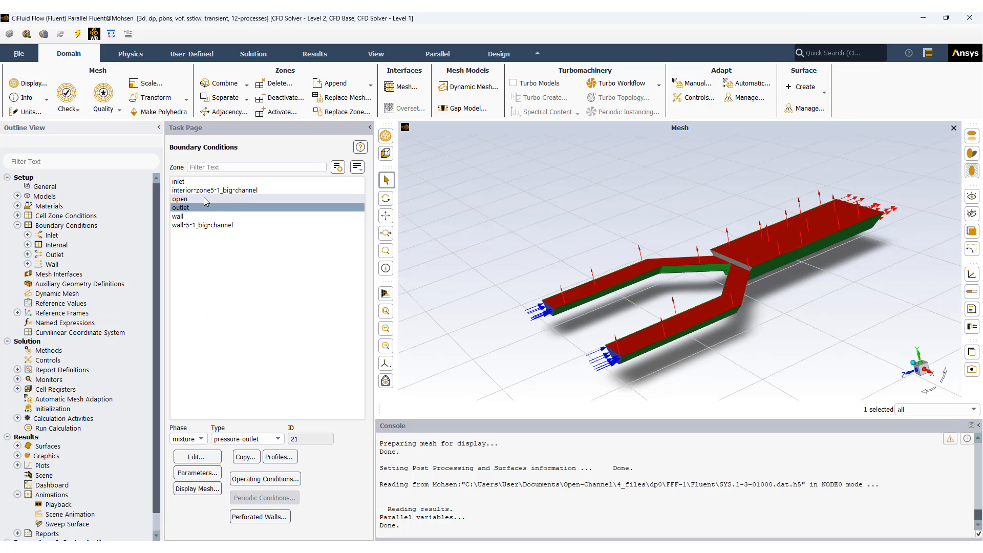
pyautogui.click(184, 200)
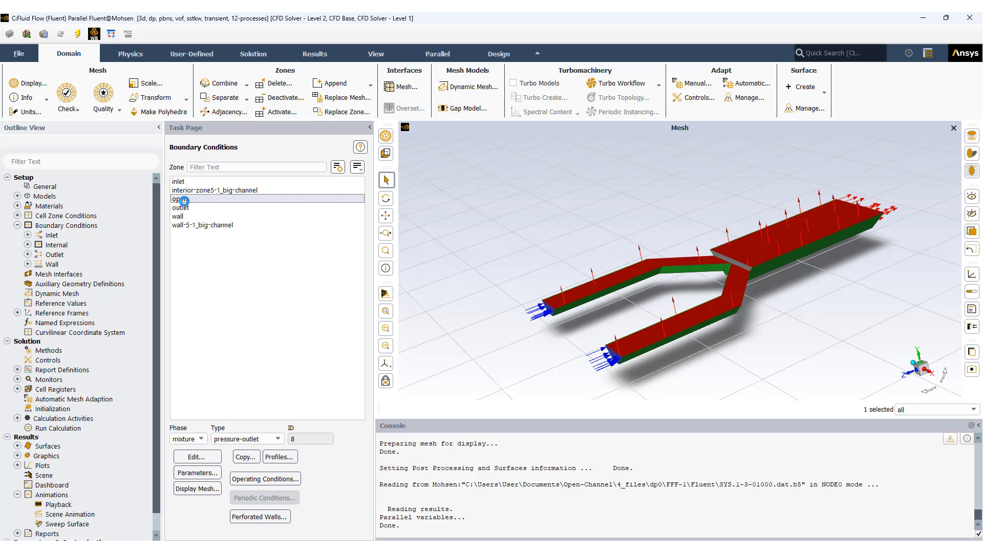
pyautogui.click(197, 457)
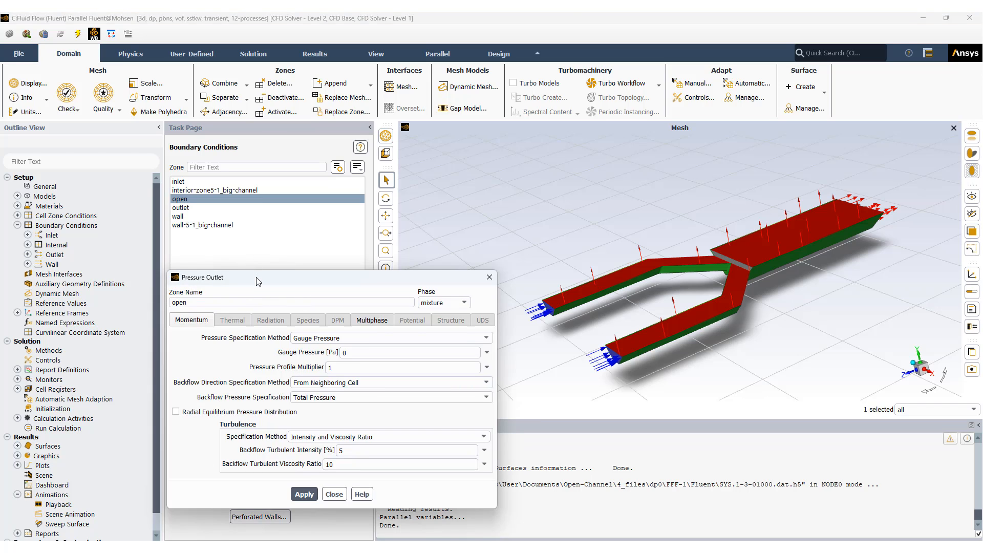
pyautogui.moveTo(255, 218); pyautogui.dragTo(265, 174)
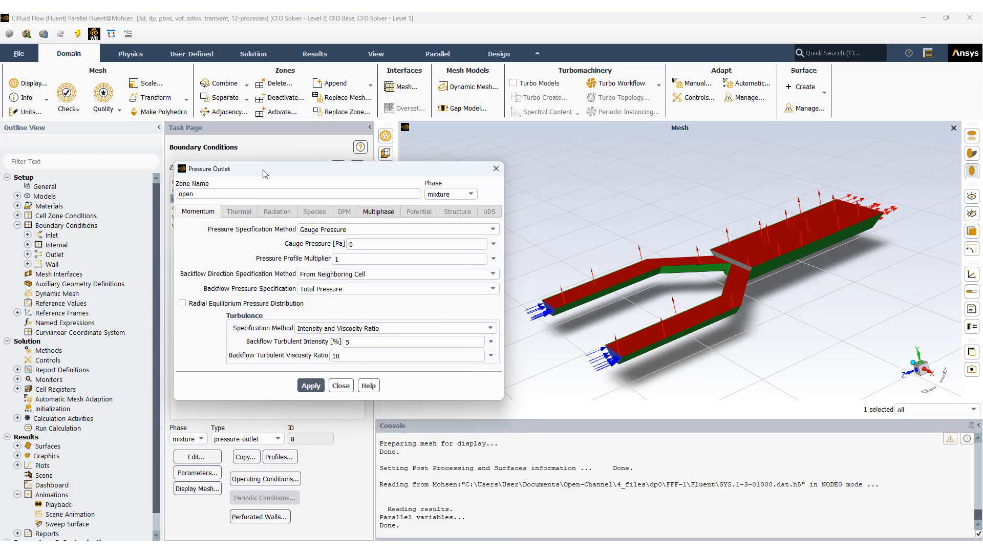
pyautogui.click(379, 217)
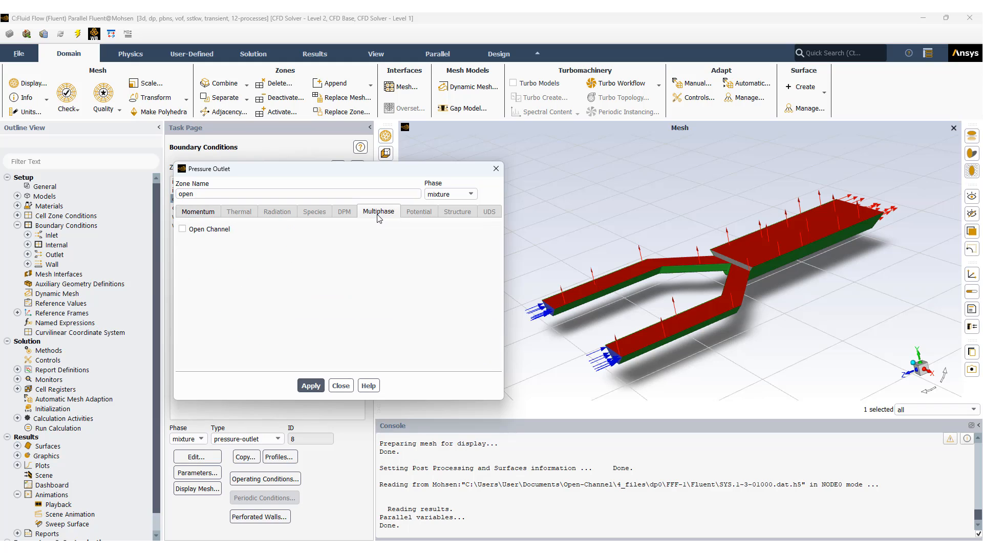
# Step: Switch the Open Channel option of the open boundary on and off again, and return to its momentum settings
pyautogui.click(219, 232)
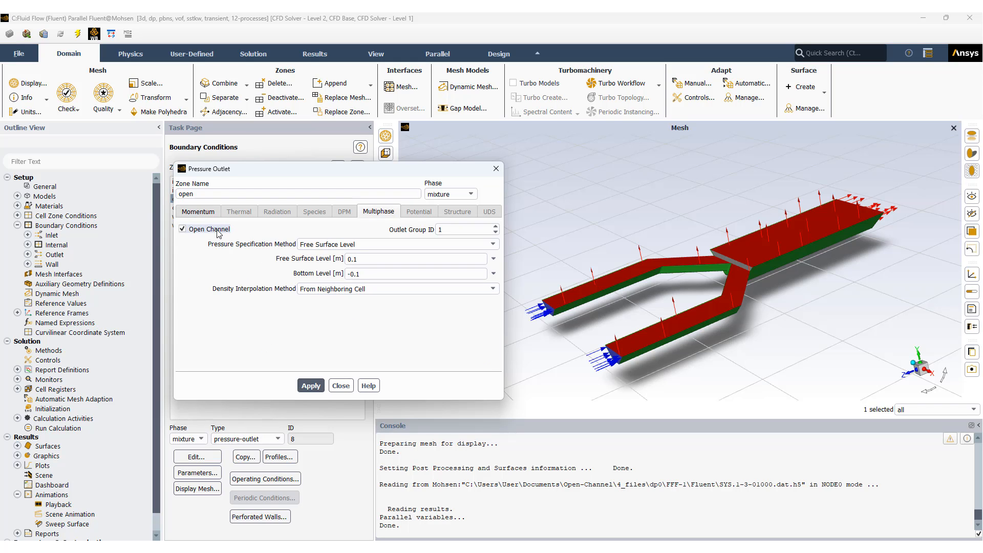
pyautogui.click(220, 232)
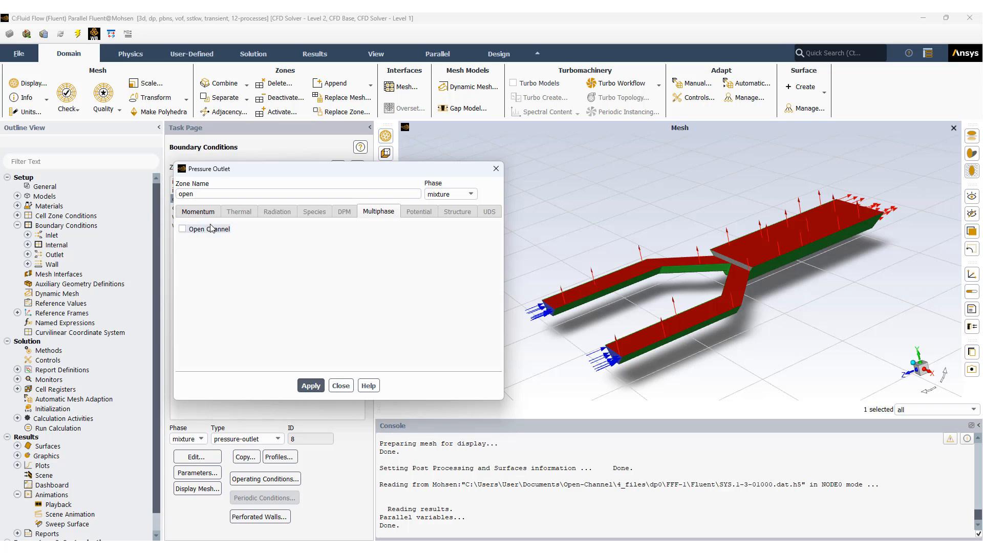
pyautogui.click(201, 212)
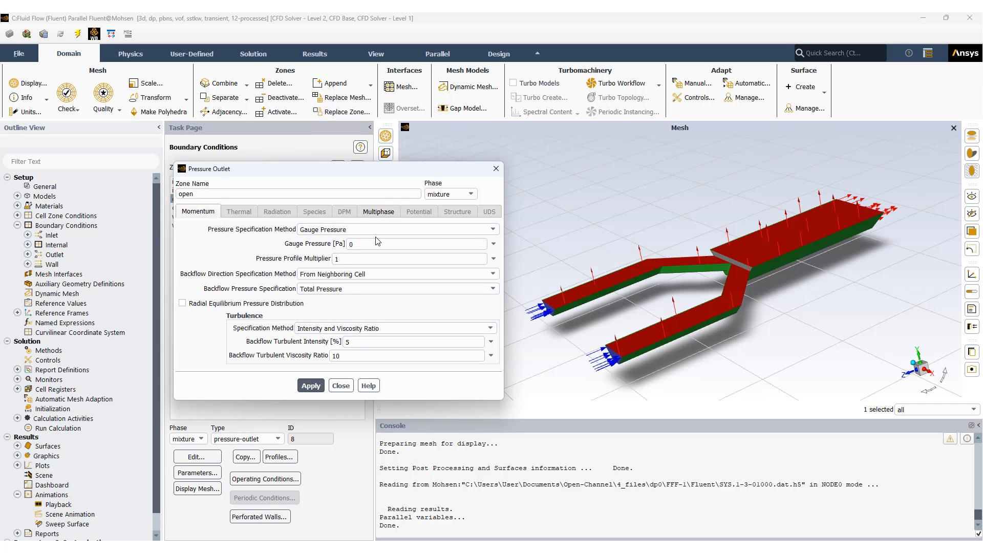
# Step: Close the open boundary's settings unchanged and check the types of the wall-5-1_big-channel and interior-zone5-1_big-channel zones
pyautogui.click(341, 385)
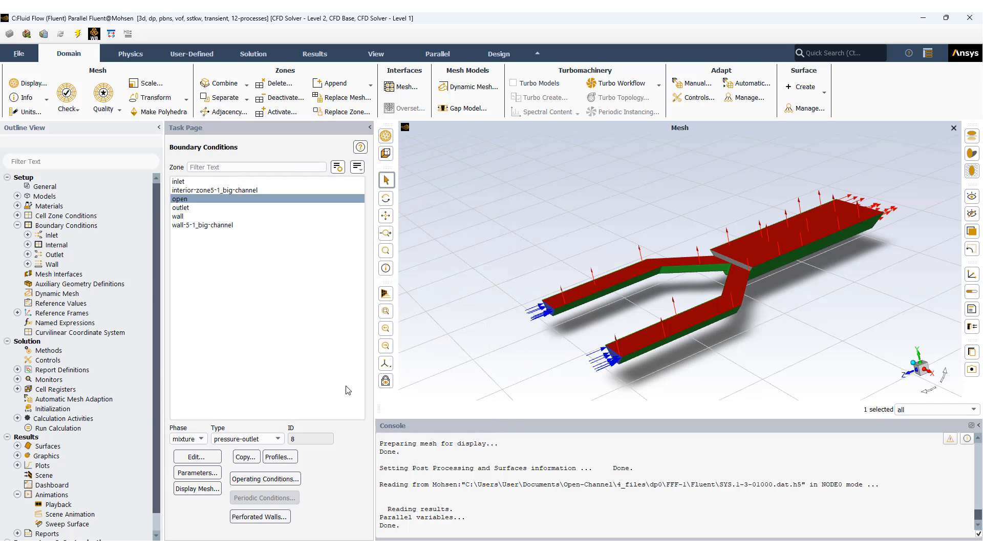
pyautogui.click(194, 227)
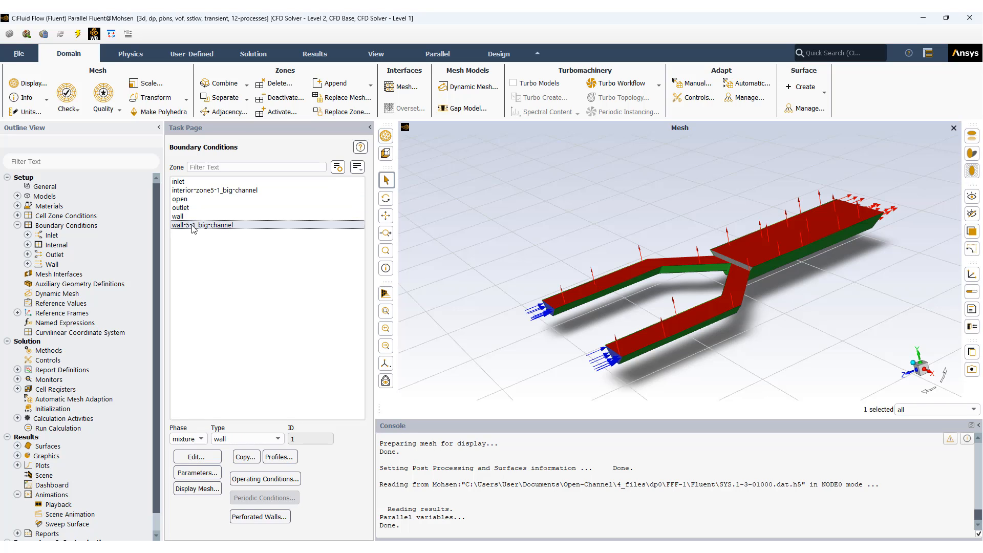
pyautogui.click(207, 191)
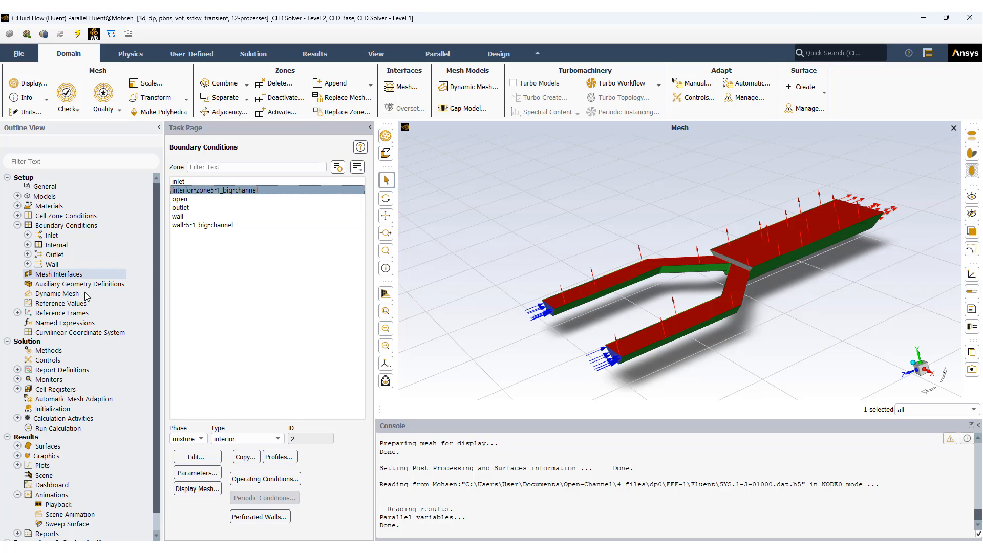
pyautogui.click(18, 227)
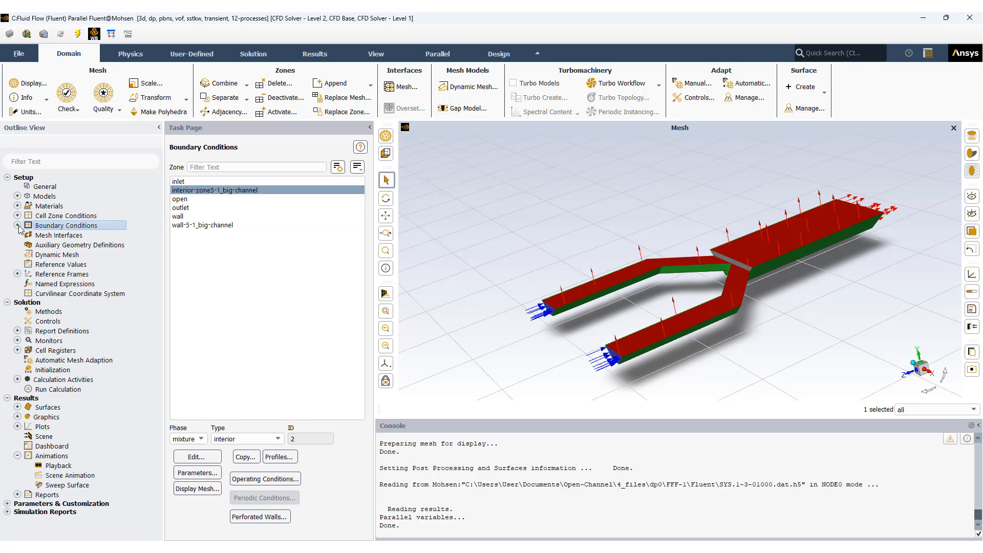
# Step: Review the solution methods, including the available pressure-velocity coupling schemes and pressure discretization options, keeping PISO and PRESTO!
pyautogui.click(48, 312)
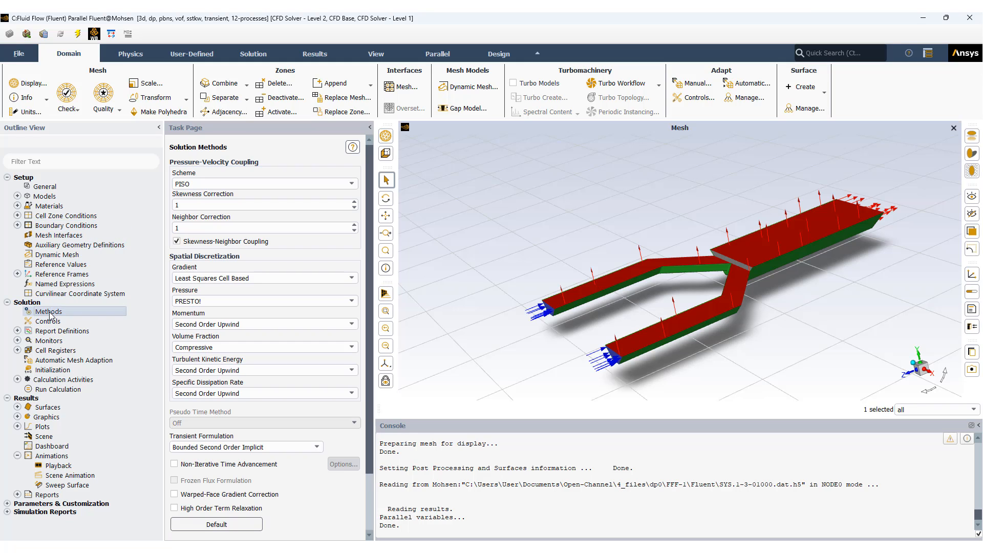
pyautogui.click(353, 186)
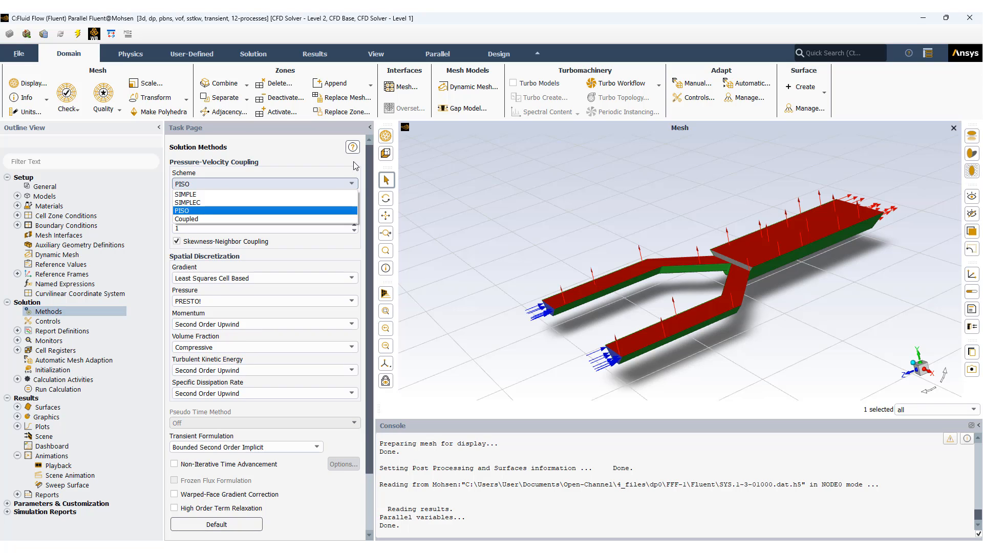
pyautogui.click(356, 166)
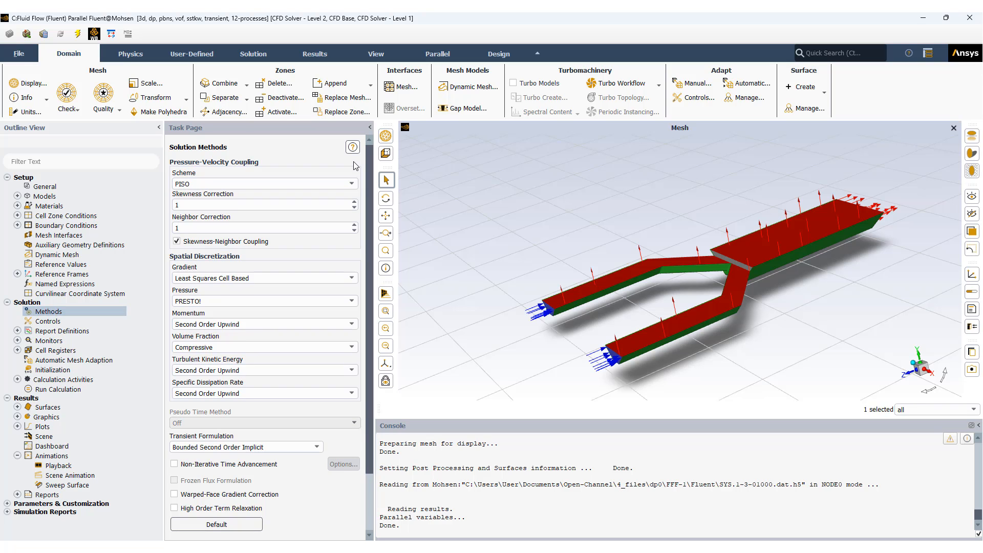
pyautogui.click(352, 302)
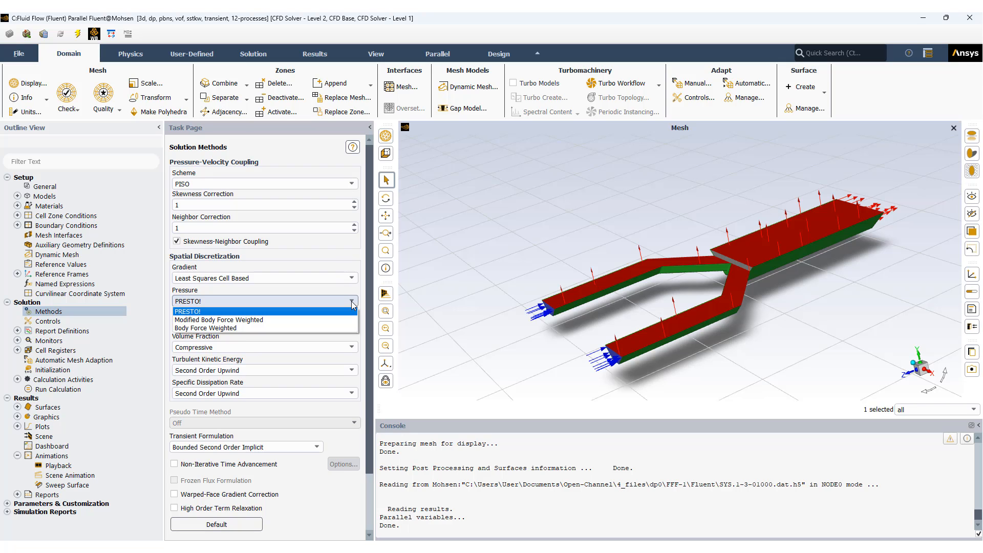
pyautogui.click(353, 304)
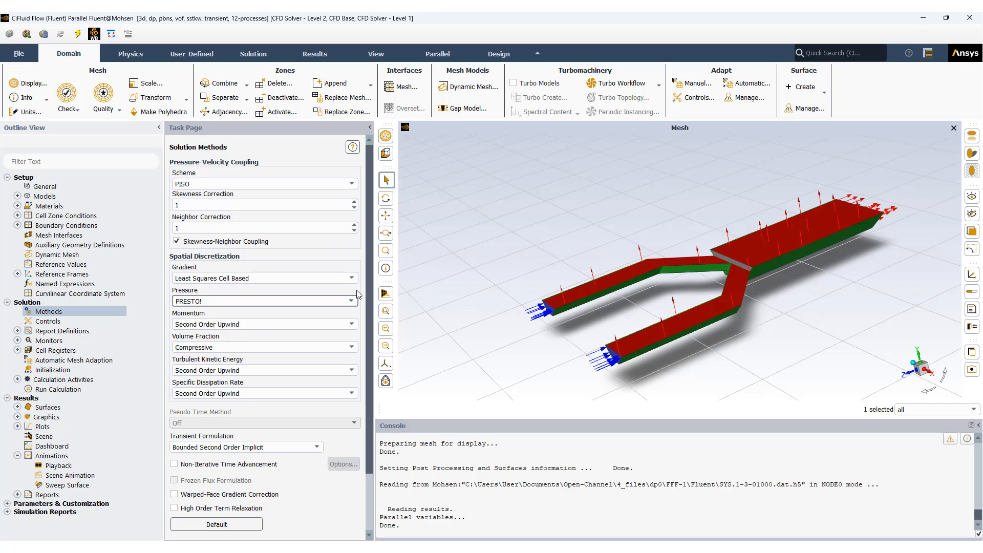
# Step: Check the solution controls entry and the items listed under Monitors
pyautogui.click(53, 323)
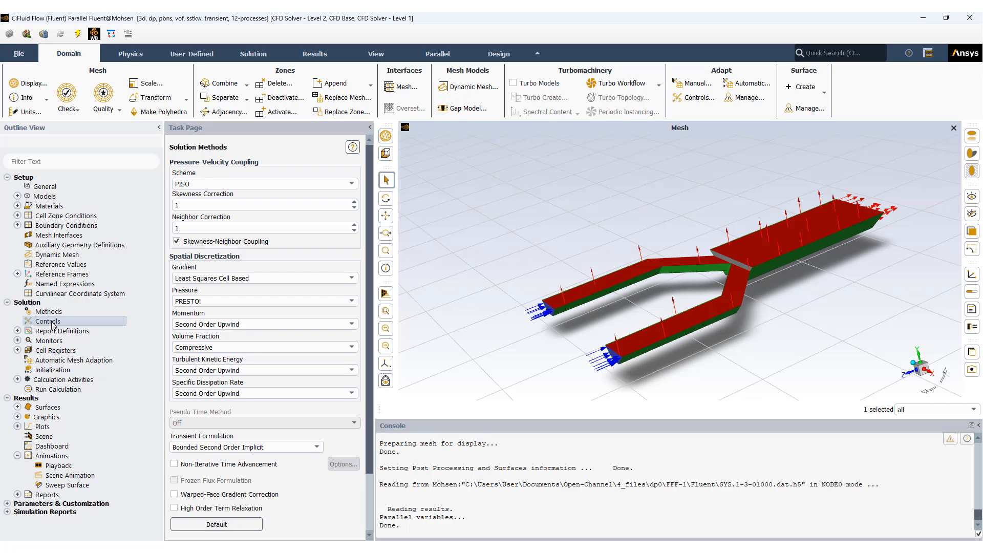
pyautogui.click(17, 341)
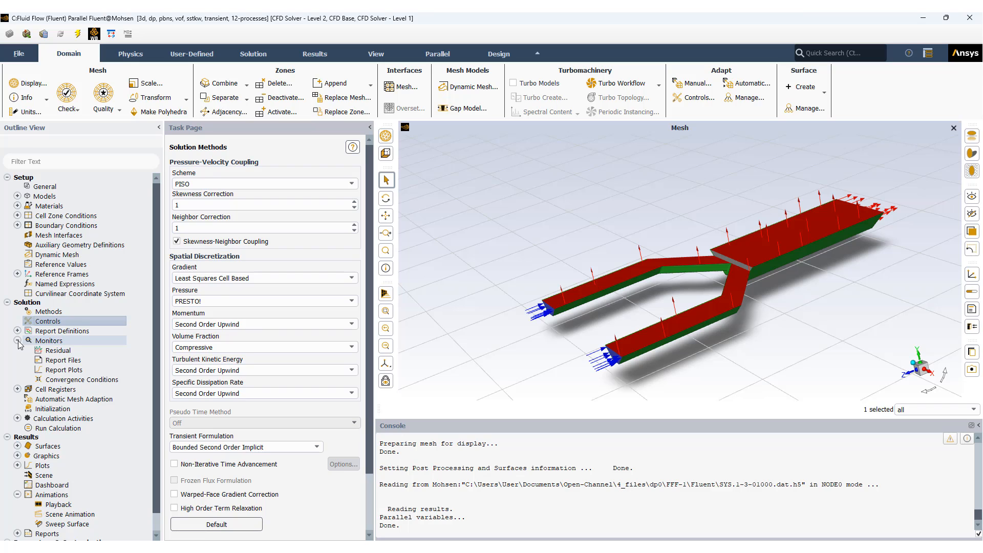
pyautogui.click(17, 341)
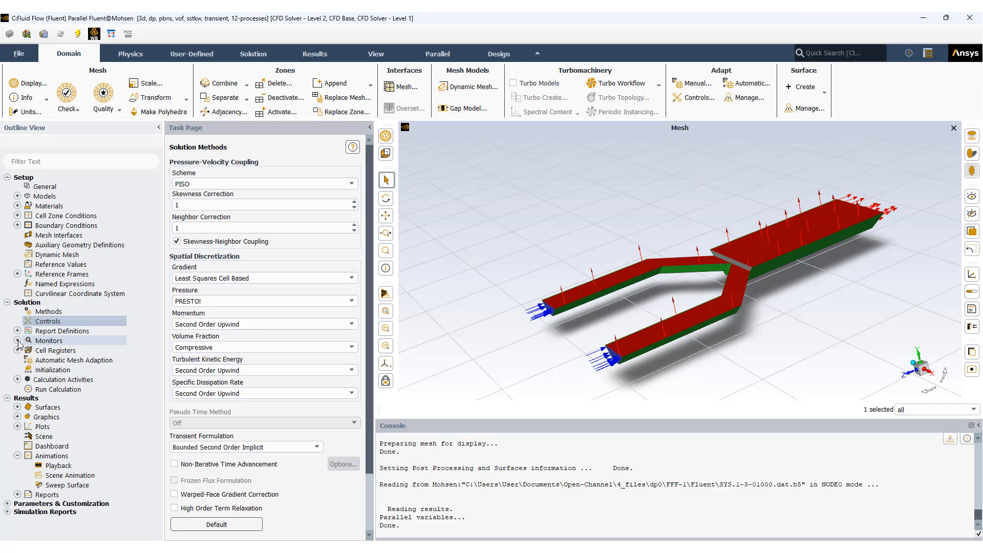
# Step: Start a new volume-average report definition and name it report-volum-velocity
pyautogui.click(311, 56)
pyautogui.click(266, 54)
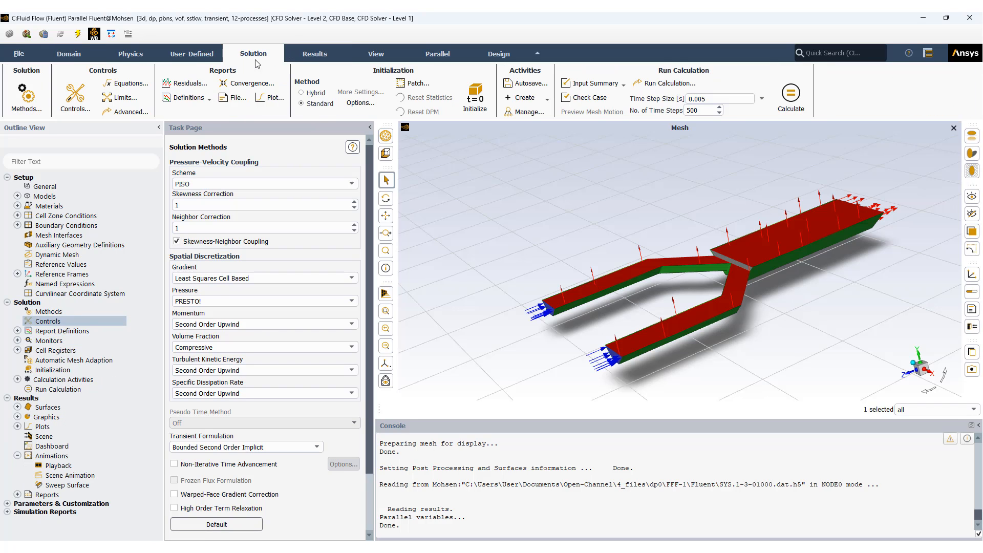
pyautogui.click(208, 98)
pyautogui.moveTo(179, 126)
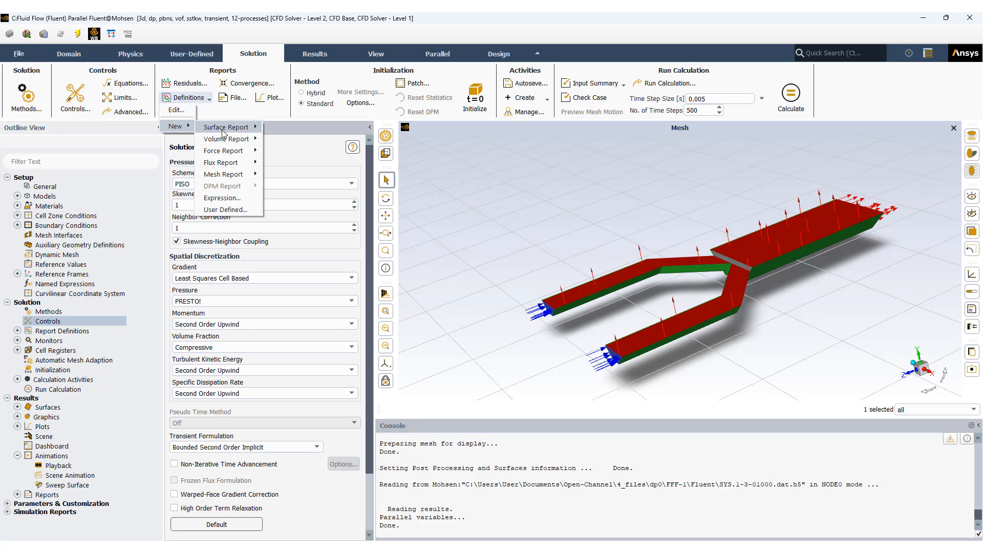
pyautogui.moveTo(235, 139)
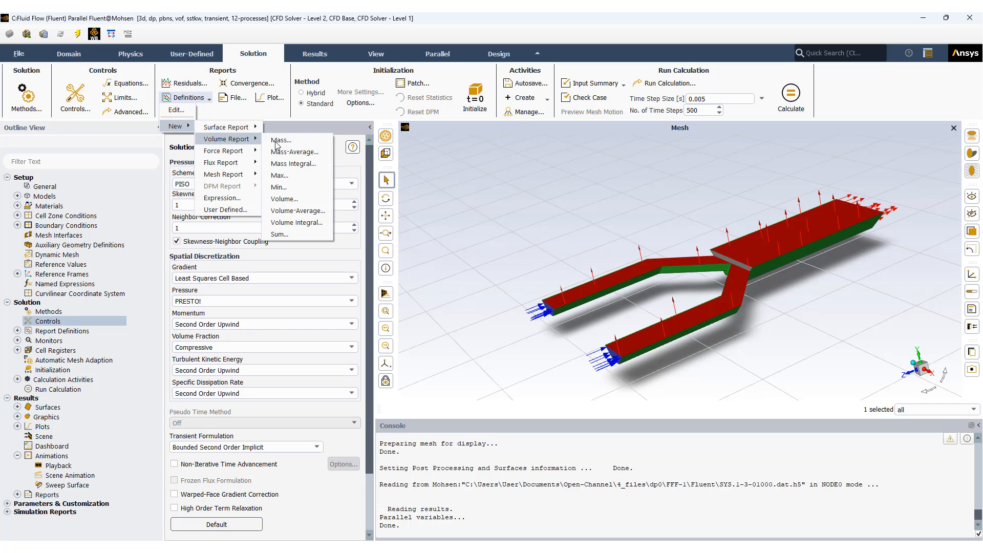
pyautogui.click(301, 212)
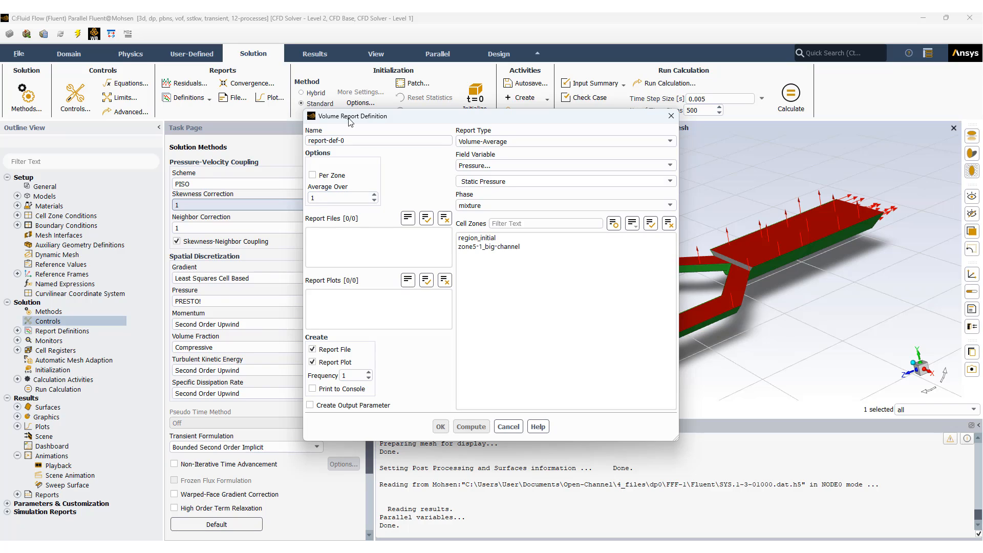
pyautogui.moveTo(347, 119); pyautogui.dragTo(293, 133)
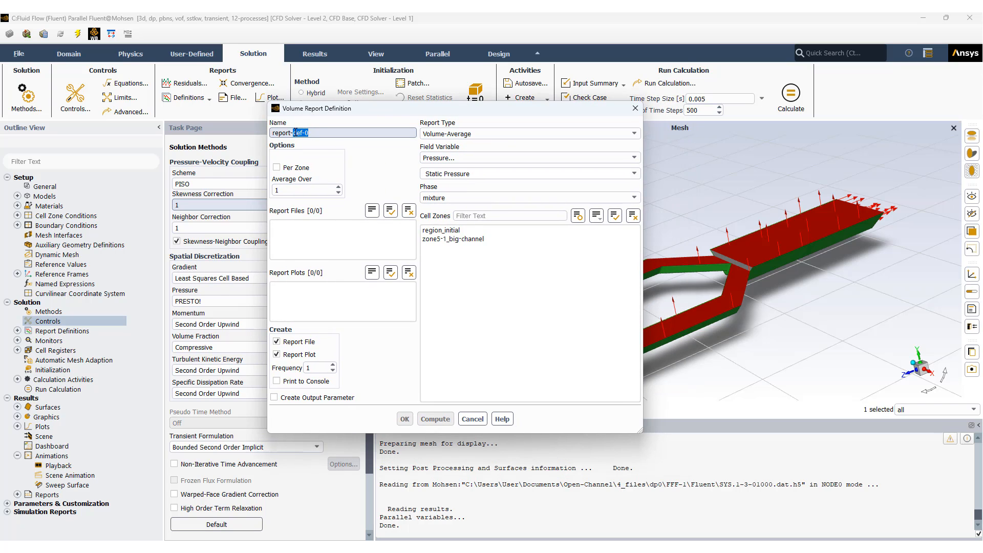
pyautogui.write('vou')
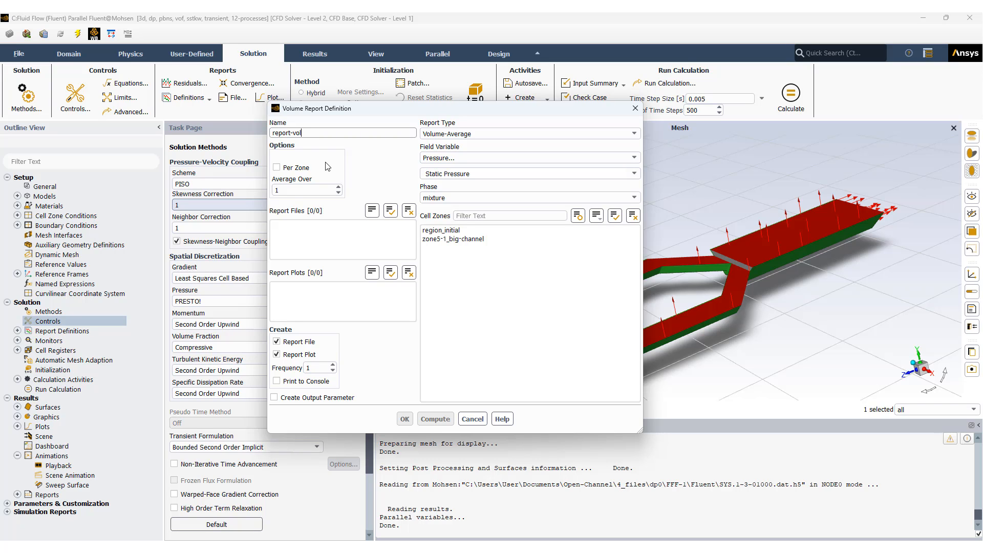
pyautogui.write('um-velocity')
# Step: Assign the volume report to the zone5-1_big-channel cell zone with Velocity Magnitude as its field variable, and create it
pyautogui.click(451, 238)
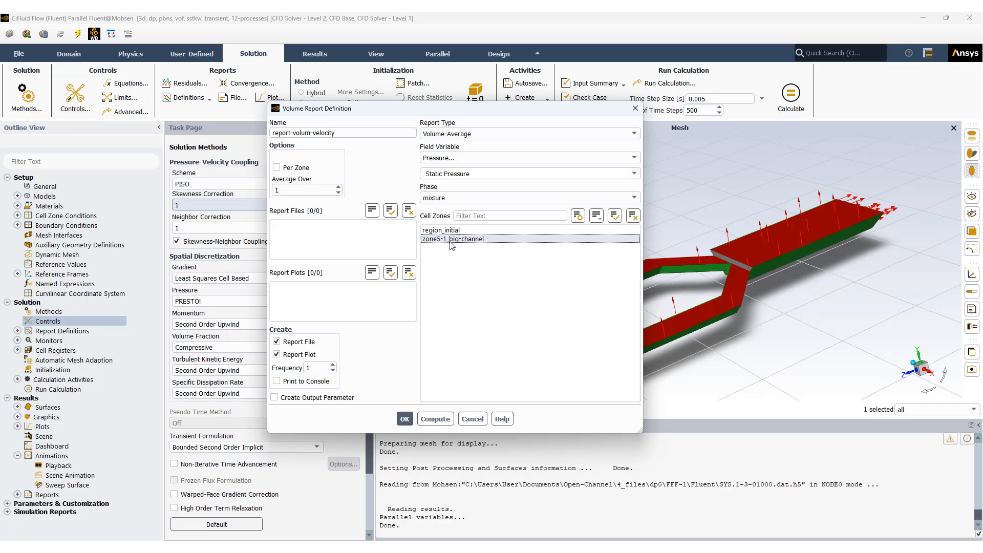
pyautogui.click(486, 159)
pyautogui.click(484, 184)
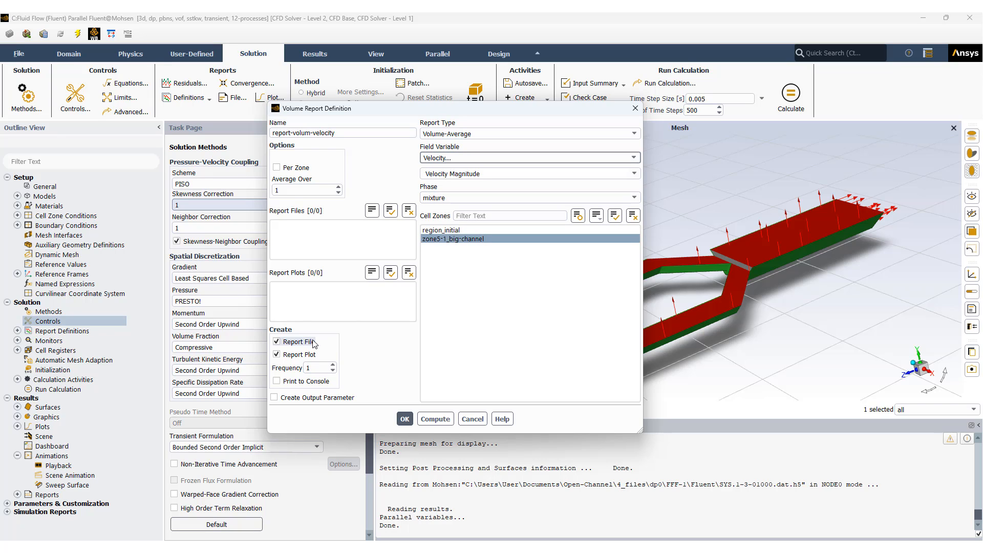
pyautogui.click(405, 419)
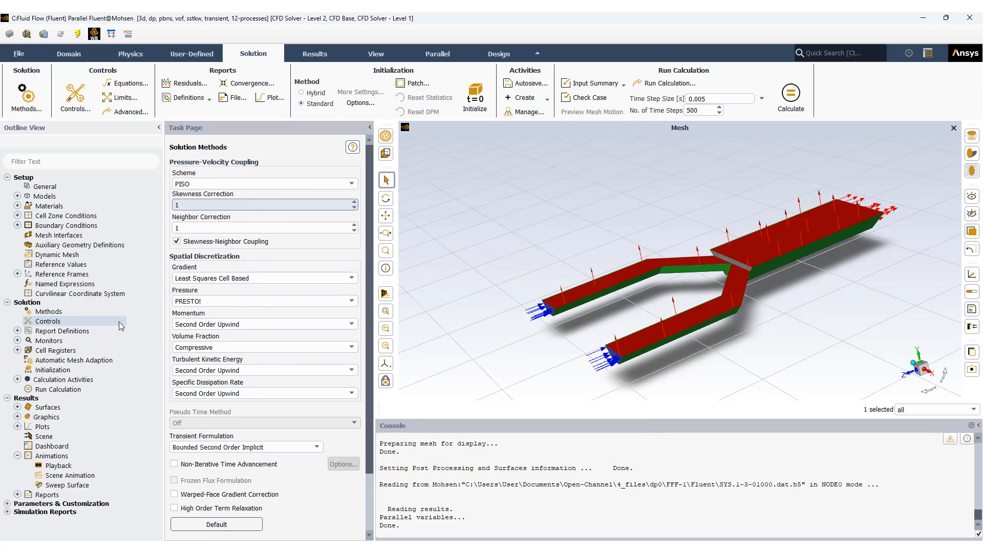
# Step: Start a new area-weighted average surface report definition on the outlet surface
pyautogui.click(187, 98)
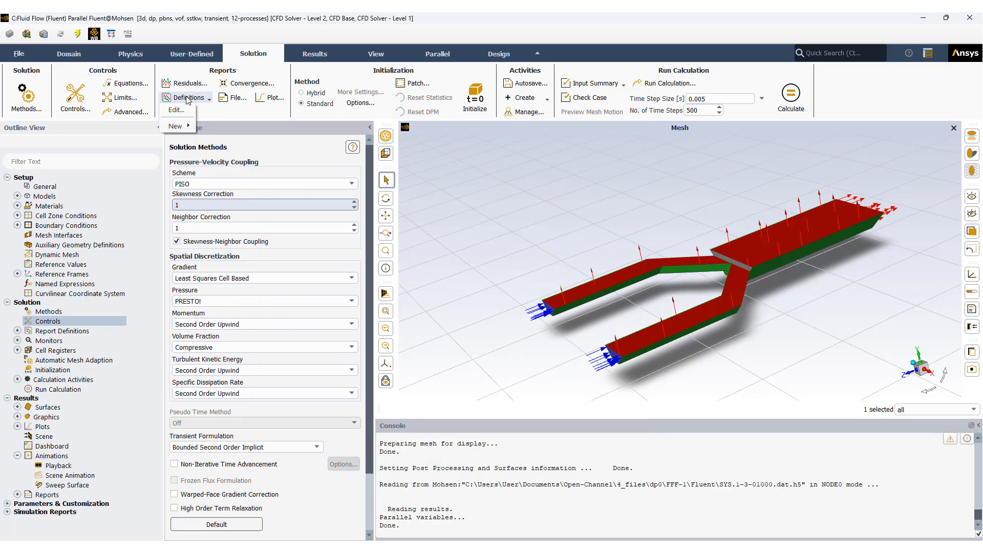
pyautogui.moveTo(179, 126)
pyautogui.moveTo(233, 129)
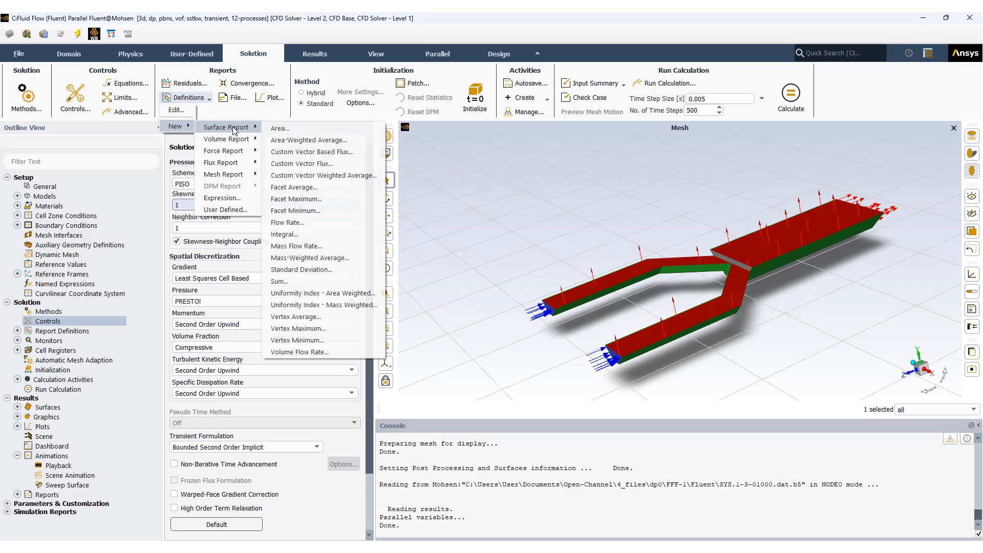
pyautogui.click(302, 141)
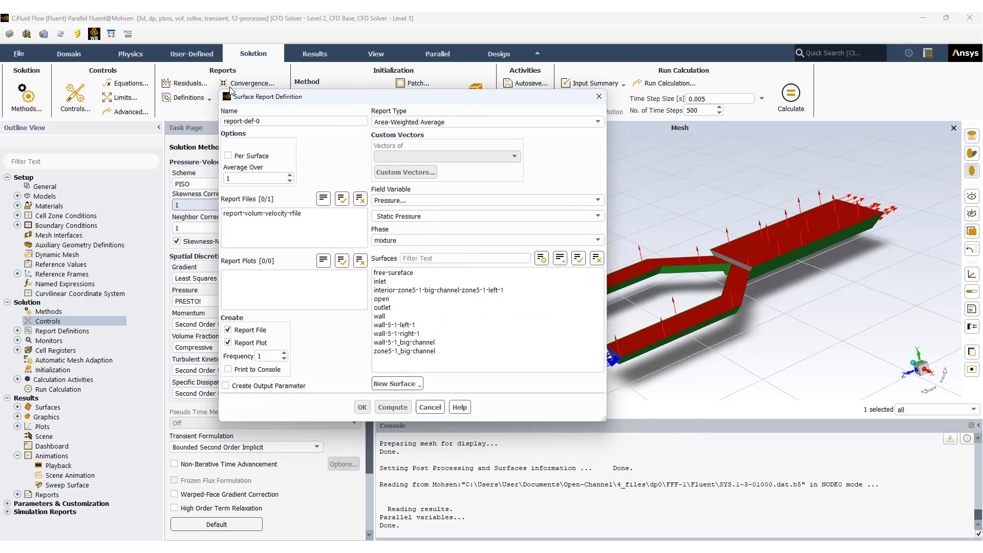
pyautogui.moveTo(338, 116); pyautogui.dragTo(228, 88)
pyautogui.click(371, 299)
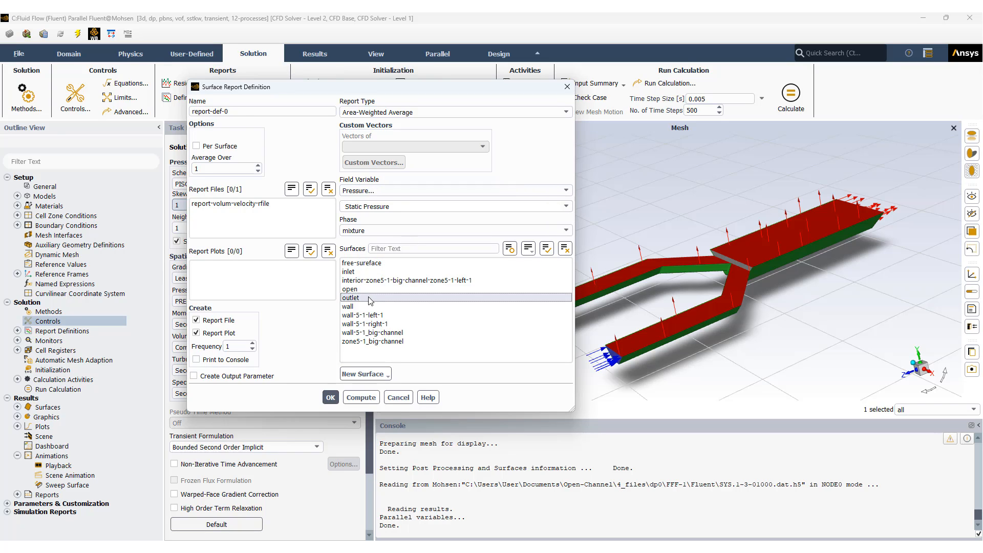
# Step: Name the outlet report report-surface, set its field variable to Velocity Magnitude, and create it
pyautogui.click(246, 110)
pyautogui.press('BackSpace')
pyautogui.press('BackSpace')
pyautogui.press('BackSpace')
pyautogui.press('BackSpace')
pyautogui.press('BackSpace')
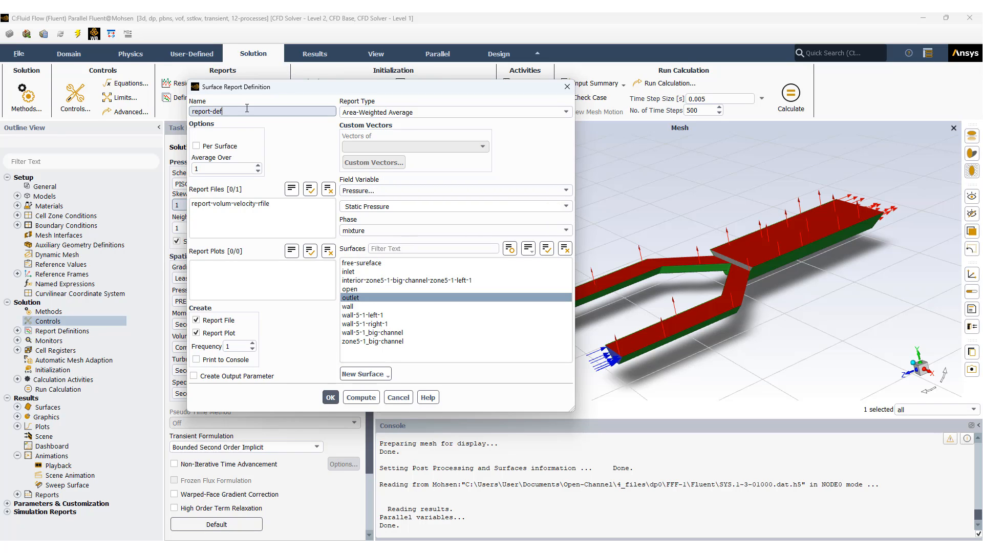
pyautogui.write('surface')
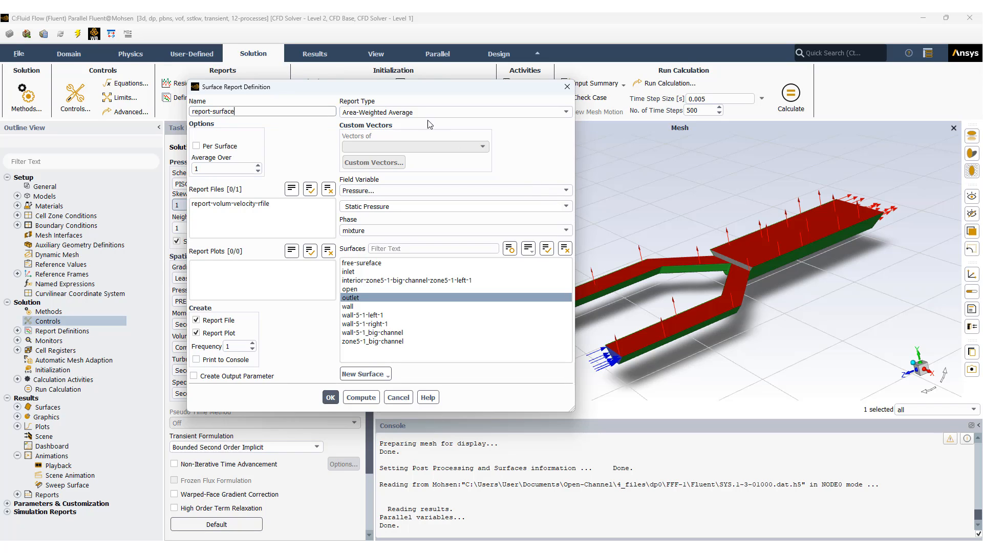
pyautogui.click(434, 197)
pyautogui.click(430, 220)
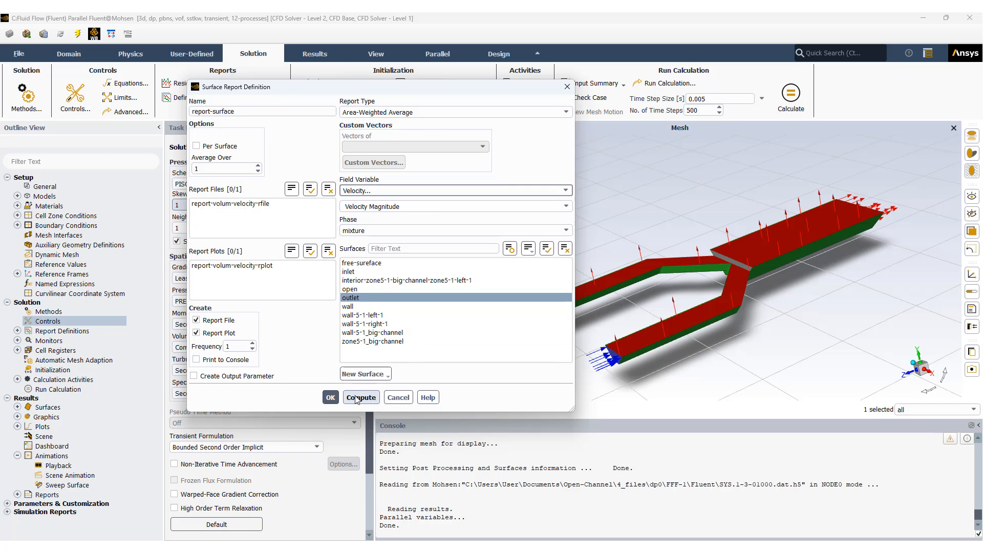
pyautogui.click(330, 397)
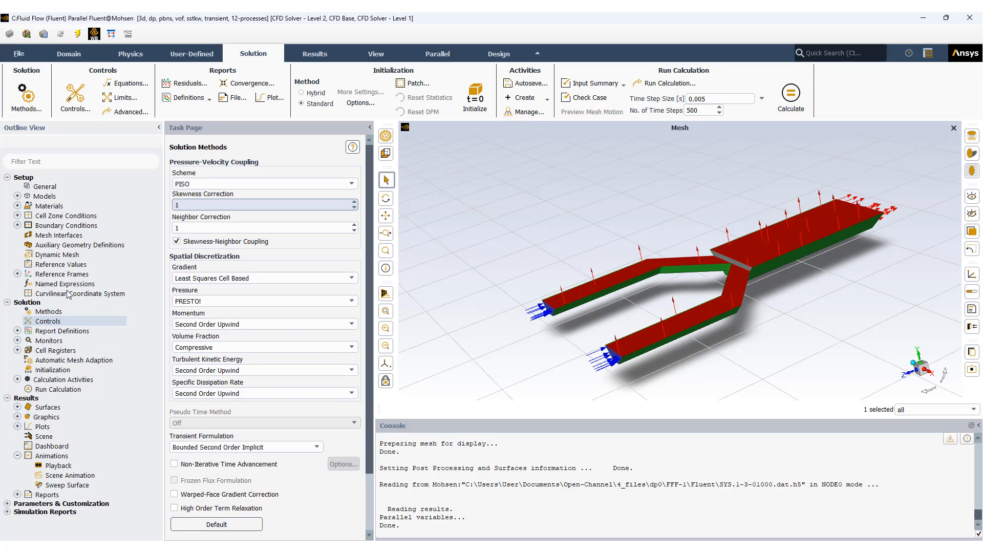
pyautogui.click(183, 100)
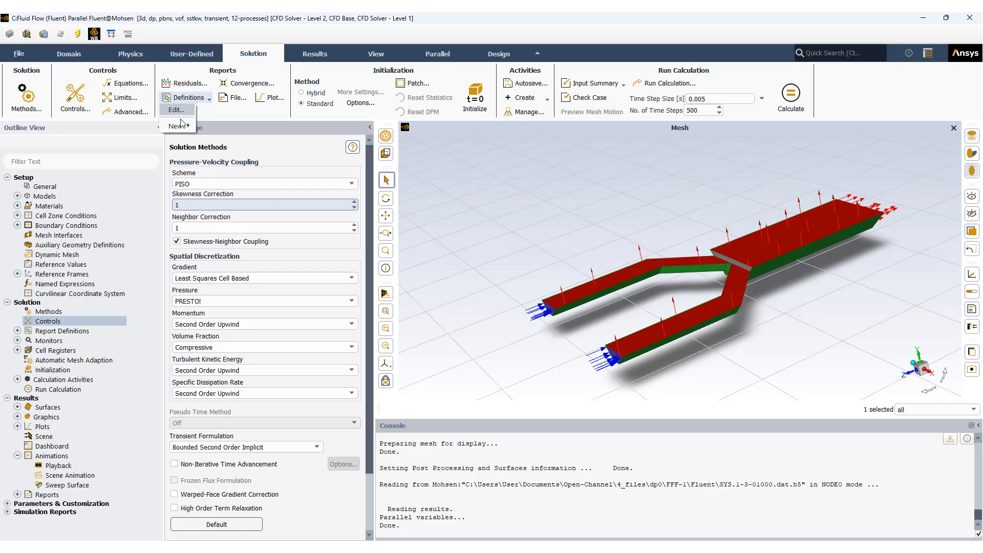
pyautogui.moveTo(189, 127)
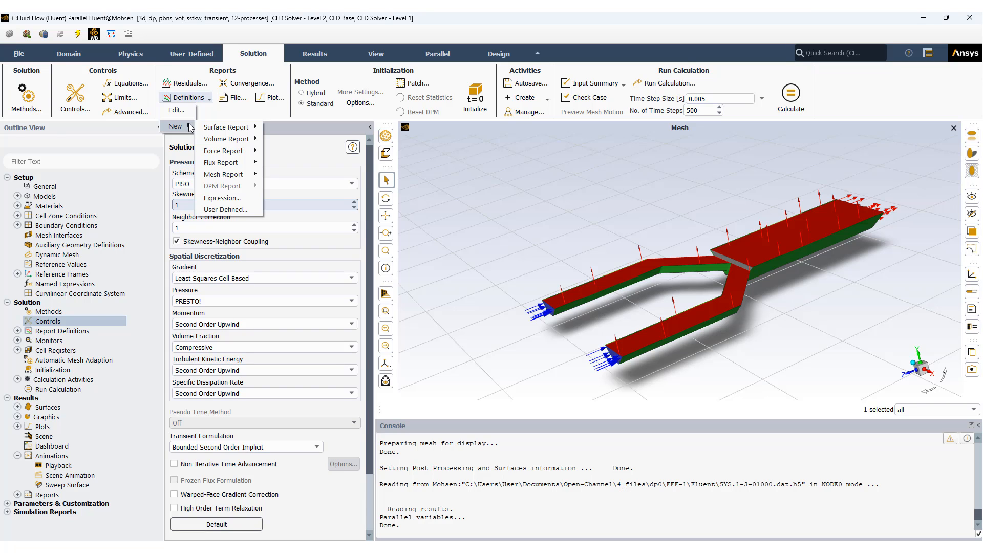
pyautogui.moveTo(224, 126)
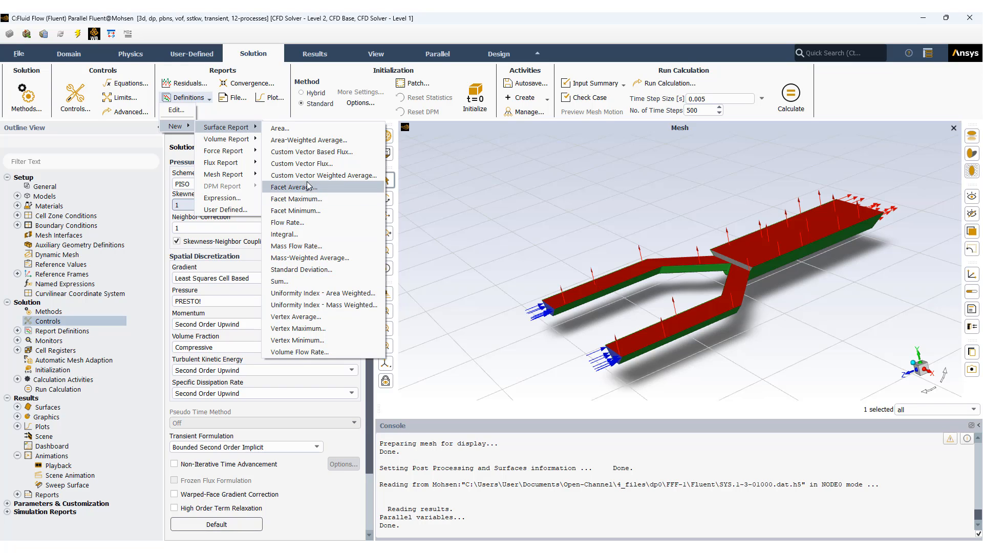
pyautogui.moveTo(245, 165)
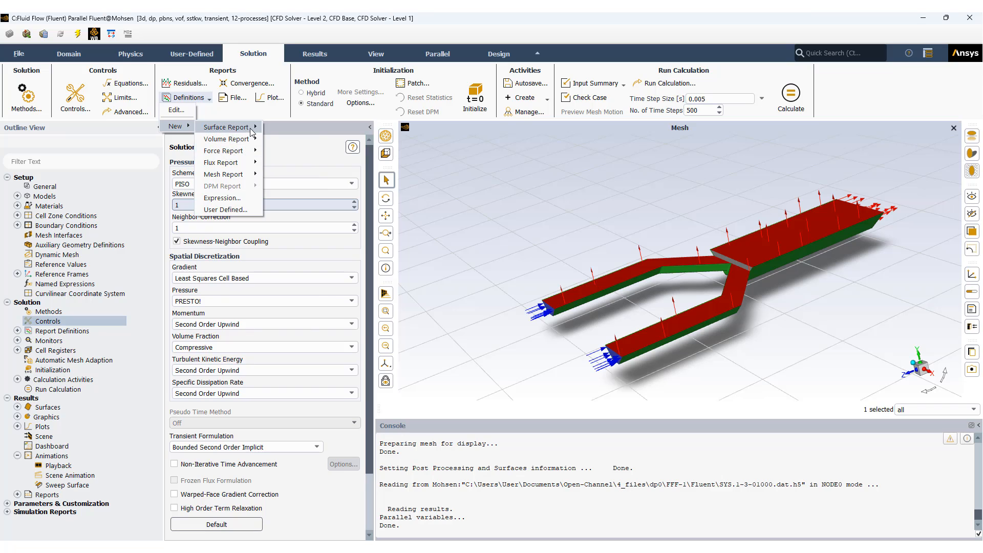
pyautogui.click(285, 119)
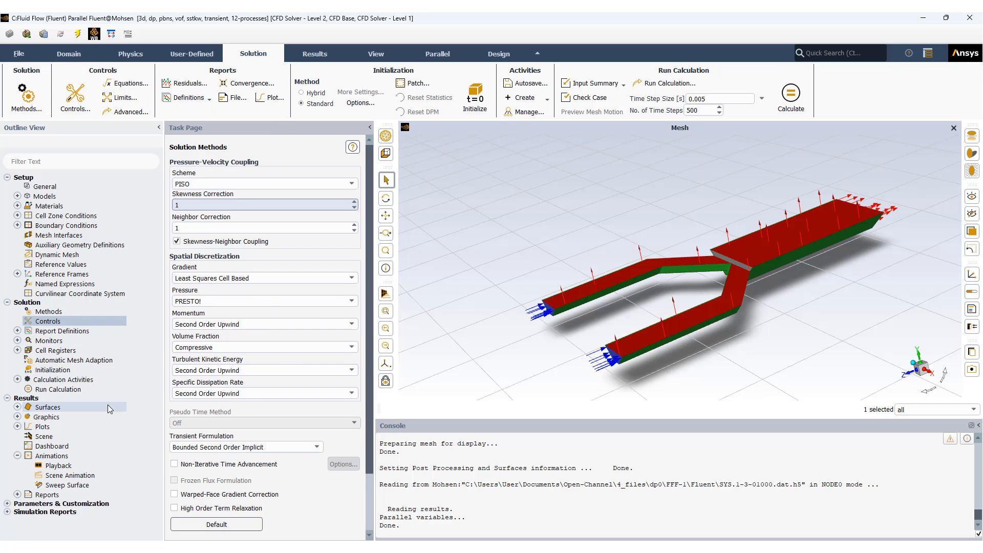
pyautogui.click(19, 340)
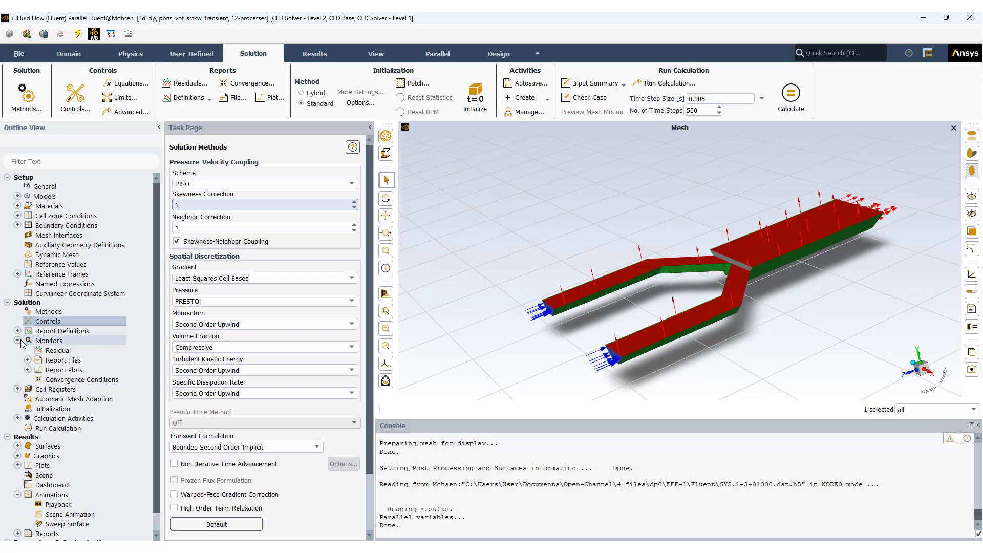
pyautogui.click(18, 341)
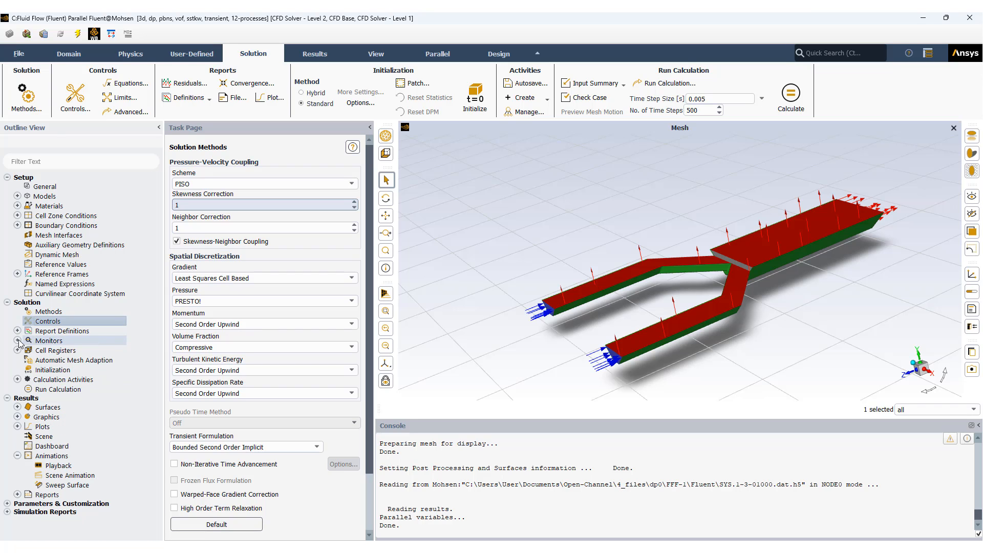
pyautogui.click(18, 341)
pyautogui.click(18, 341)
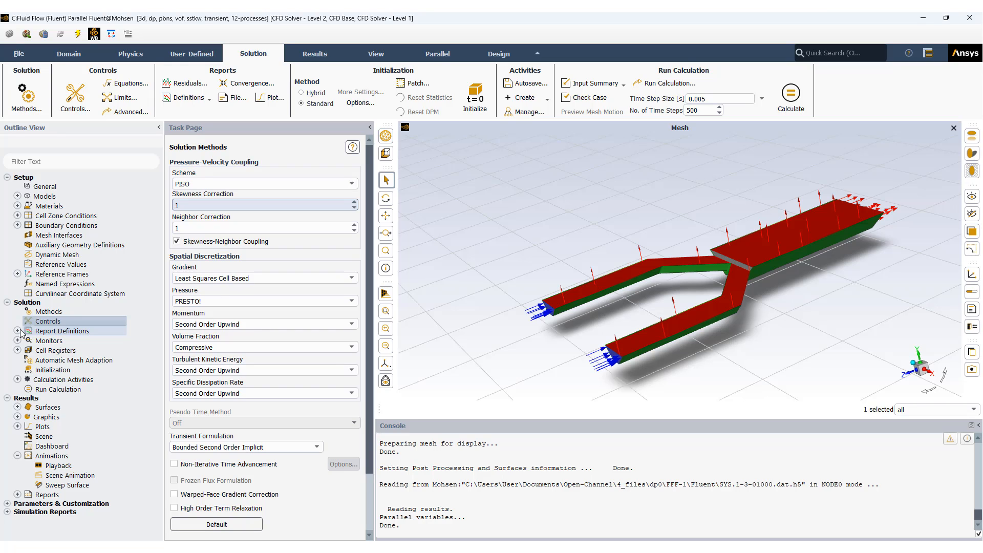
# Step: Open the solution initialization settings and review the zones available for computing the initial values
pyautogui.click(61, 371)
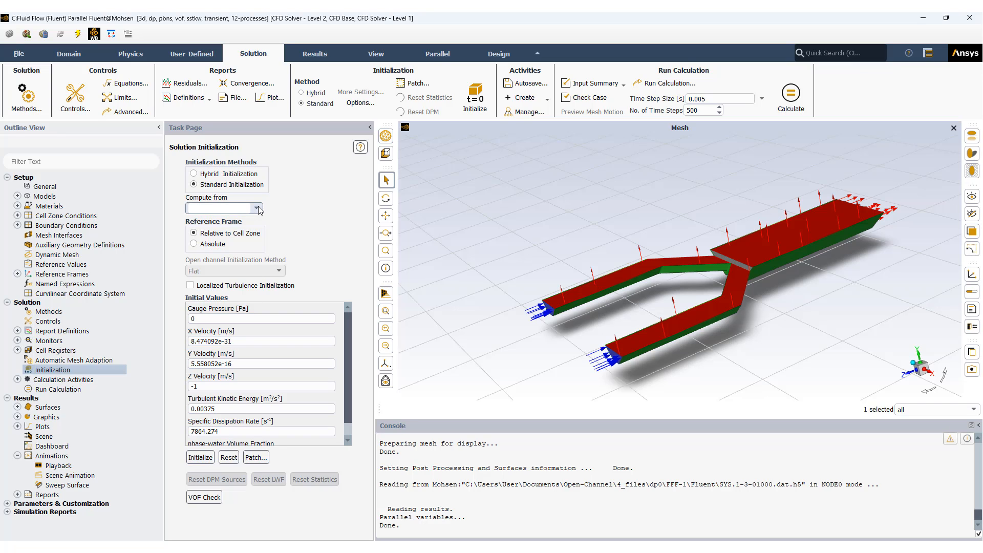
pyautogui.click(258, 208)
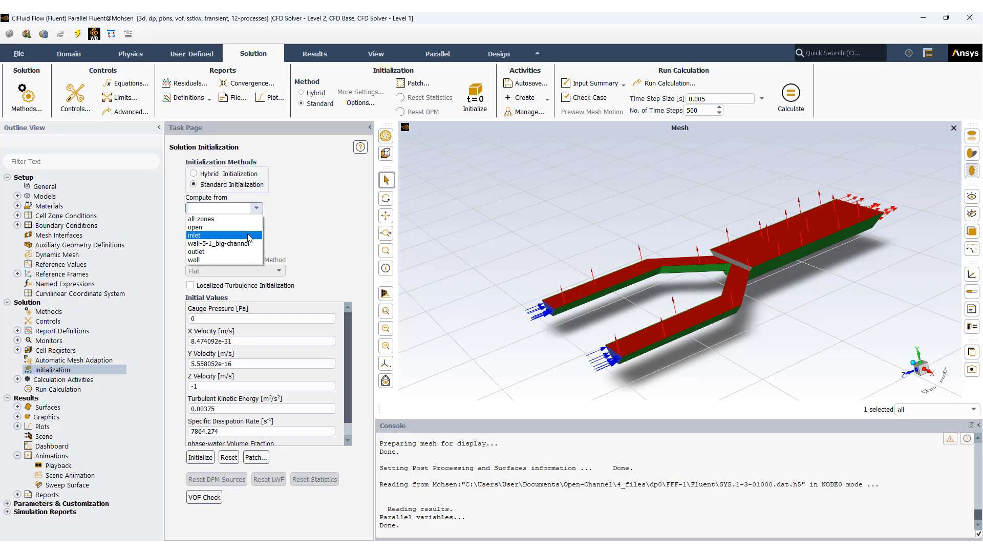
pyautogui.click(316, 221)
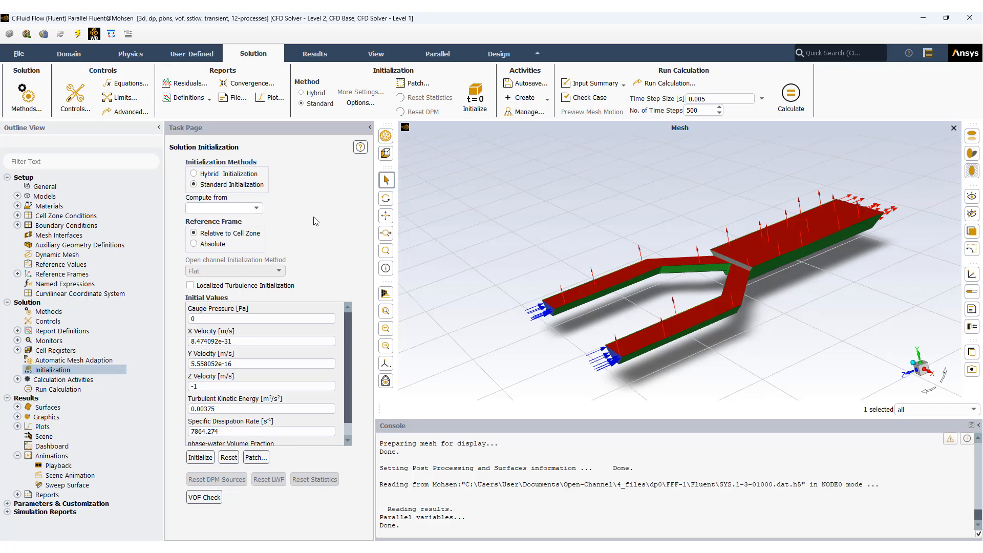
# Step: Prepare a patch of the phase-water Volume Fraction with a value of 1 on the region_initial register
pyautogui.click(255, 458)
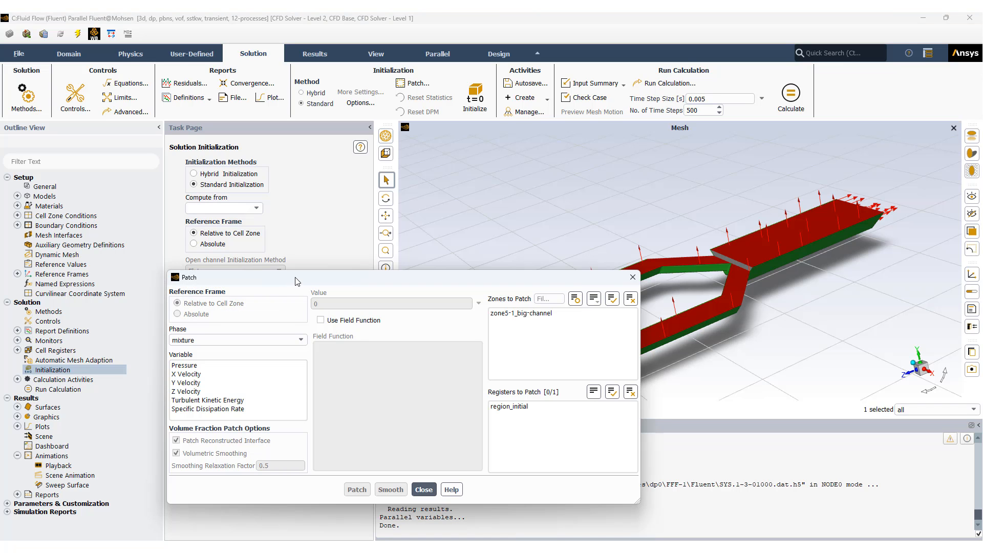
pyautogui.moveTo(290, 330); pyautogui.dragTo(151, 174)
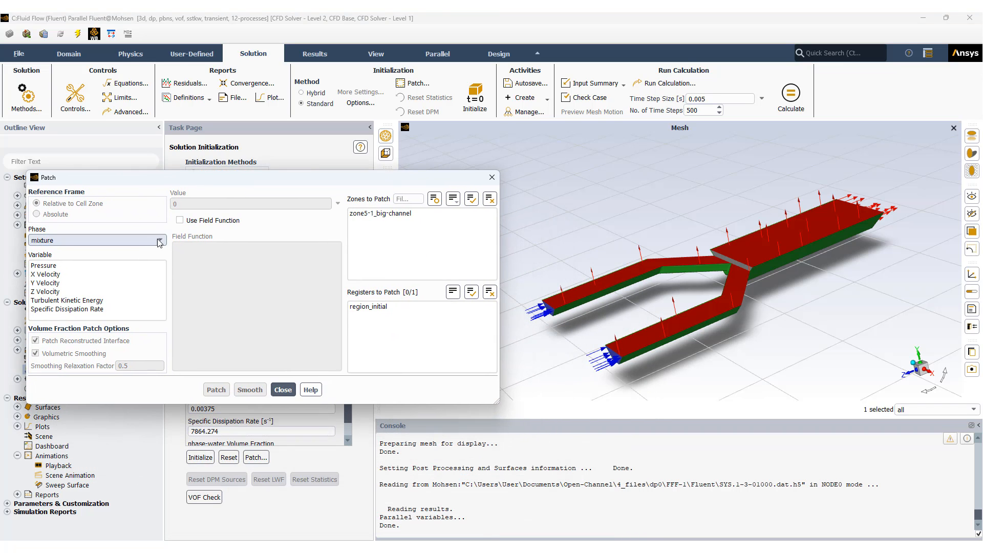
pyautogui.click(160, 243)
pyautogui.click(156, 259)
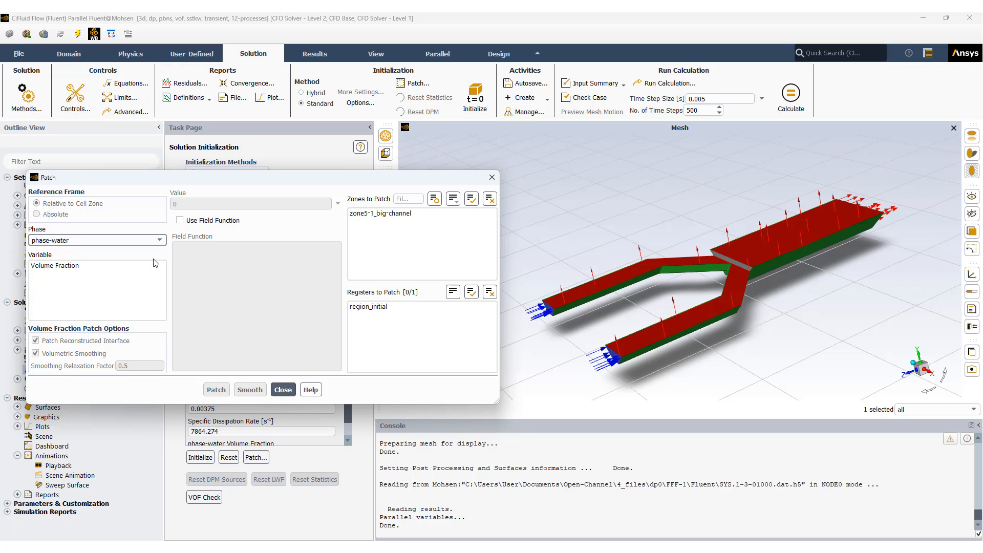
pyautogui.click(72, 272)
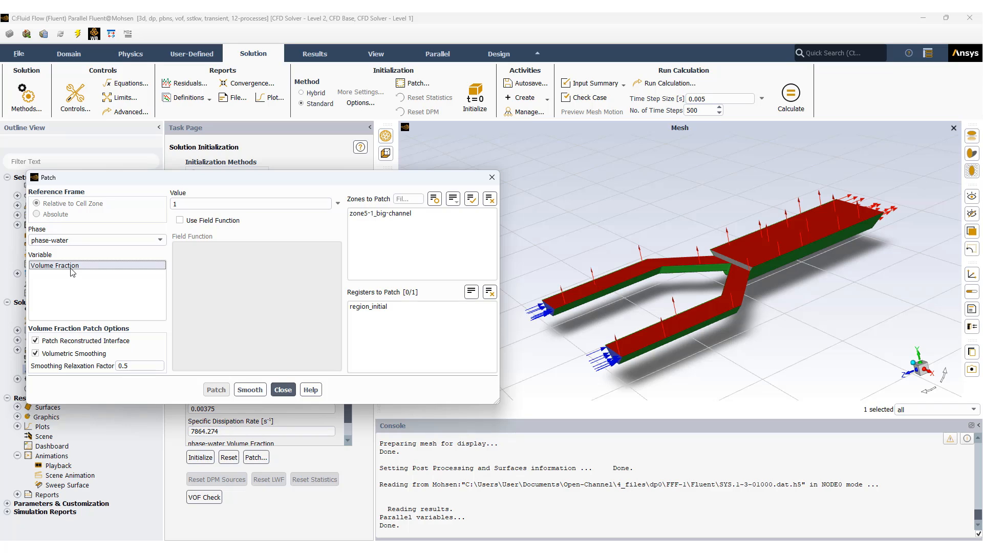
pyautogui.click(71, 266)
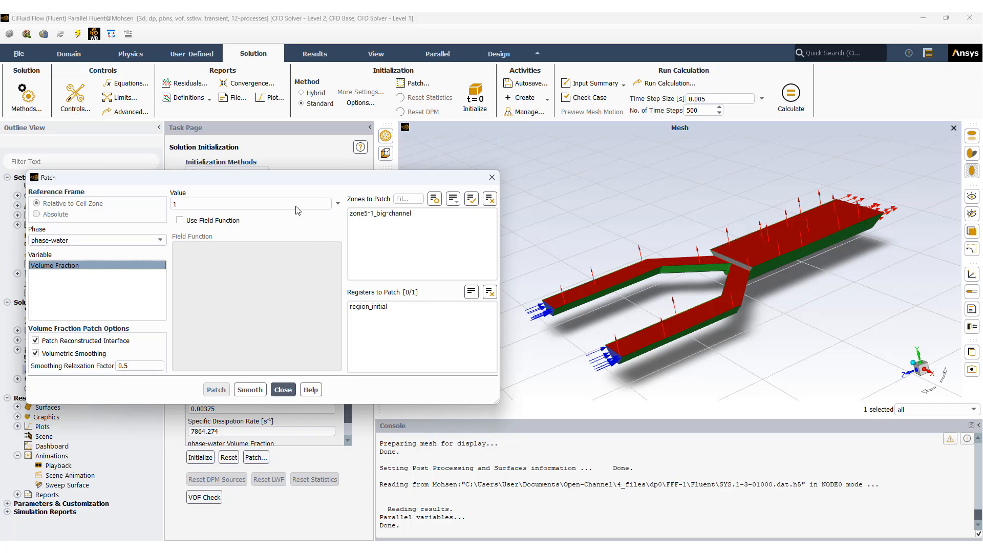
pyautogui.moveTo(274, 179); pyautogui.dragTo(639, 163)
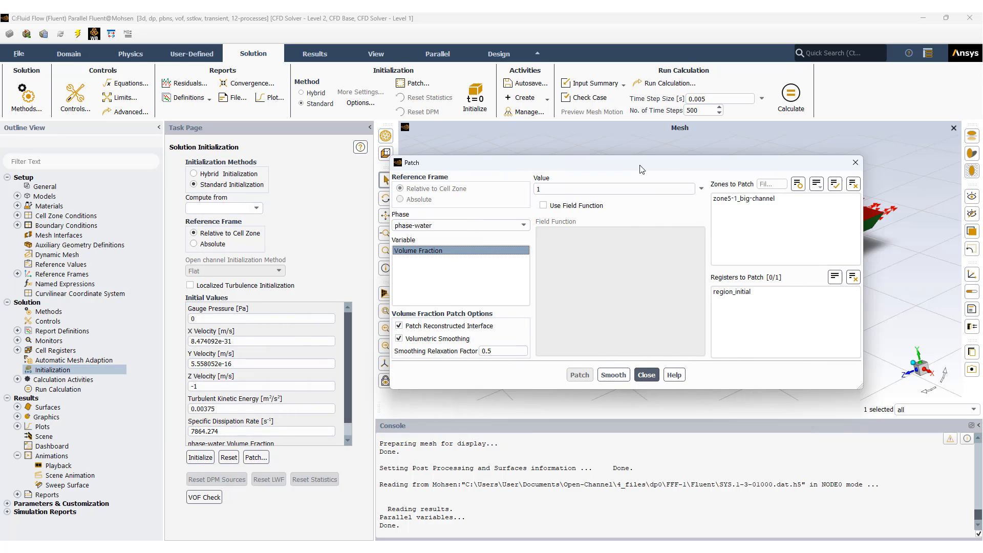
pyautogui.click(737, 293)
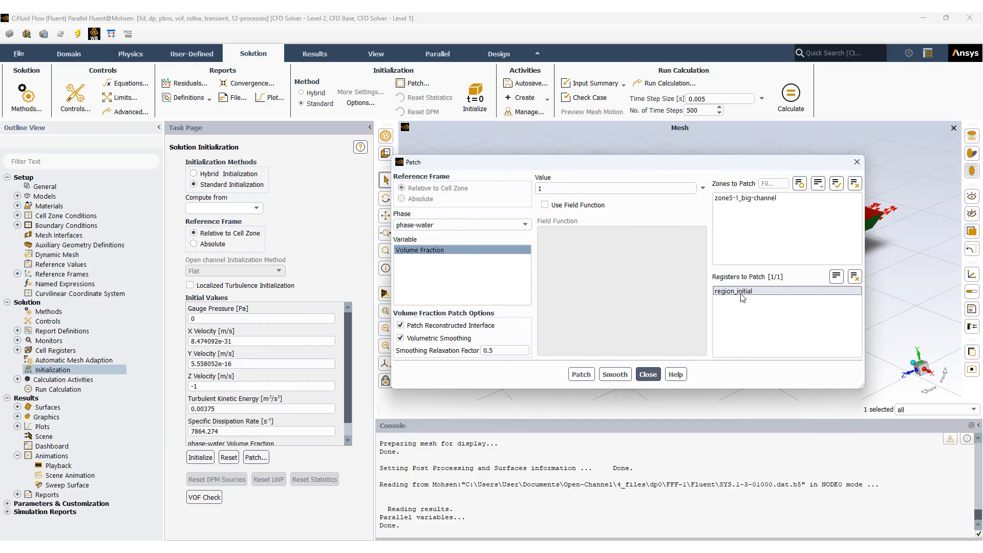
# Step: Review the shape and coordinate limits of the region_initial cell register, and close it together with the patch settings
pyautogui.click(17, 351)
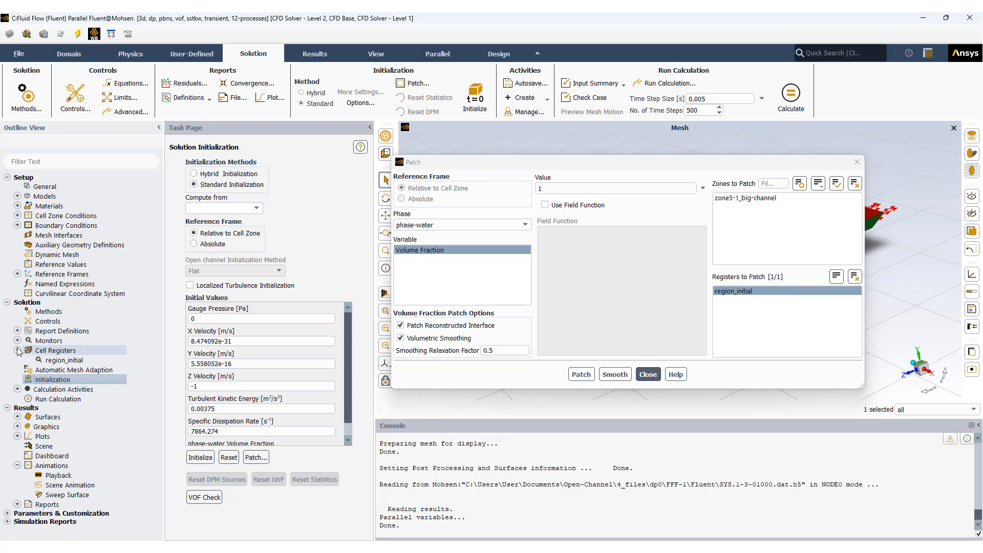
pyautogui.click(65, 360)
pyautogui.doubleClick(64, 360)
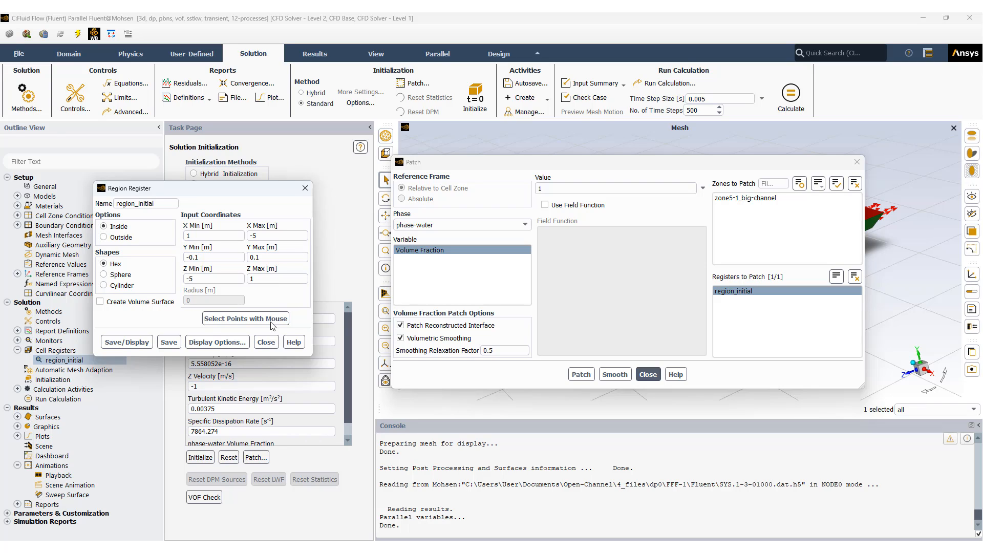
pyautogui.click(266, 343)
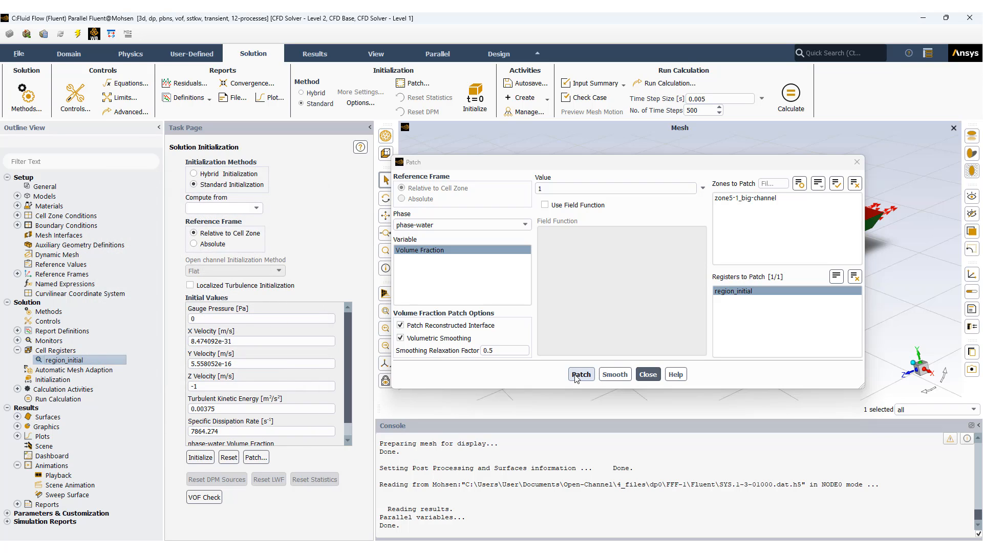
pyautogui.click(648, 375)
pyautogui.moveTo(650, 389); pyautogui.dragTo(568, 344)
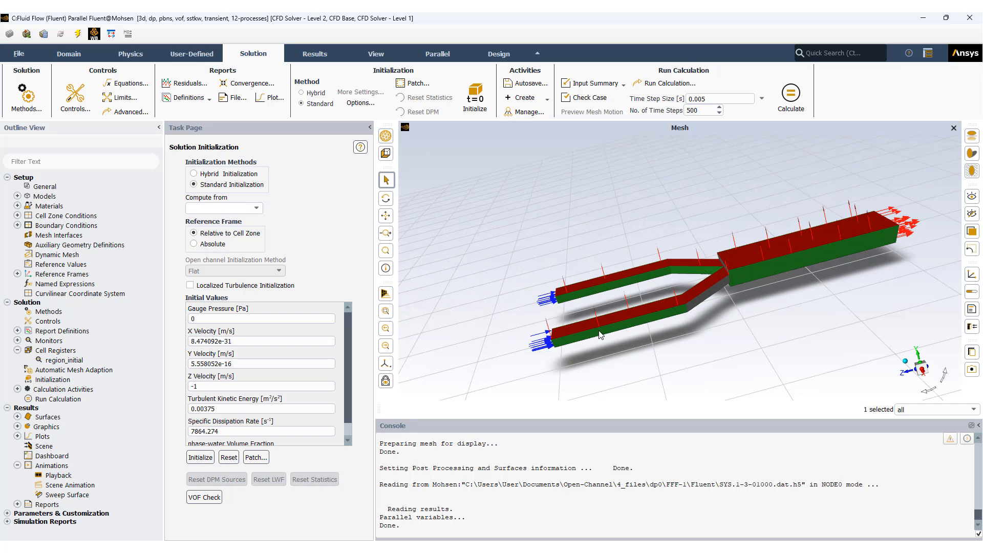
pyautogui.moveTo(697, 364); pyautogui.dragTo(705, 348)
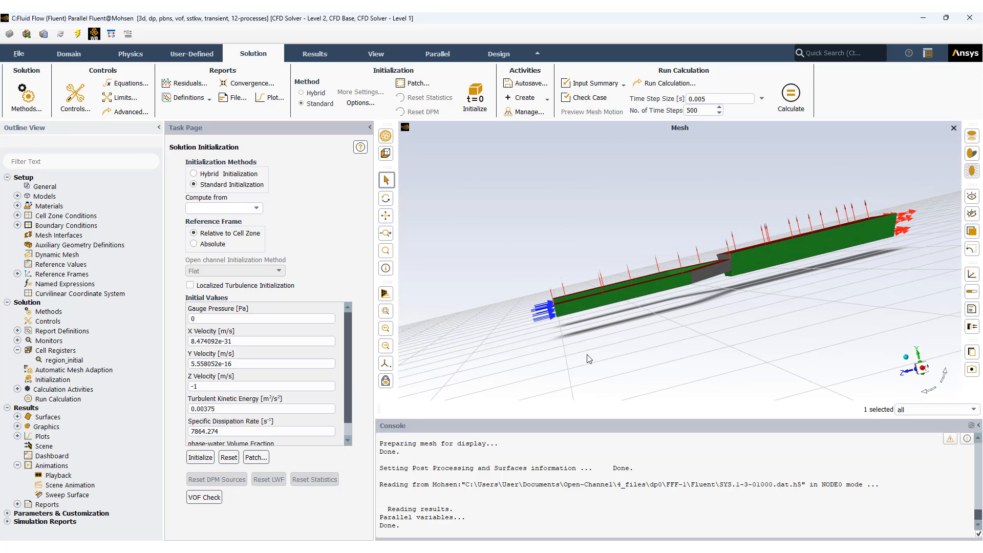
pyautogui.moveTo(590, 356); pyautogui.dragTo(571, 350)
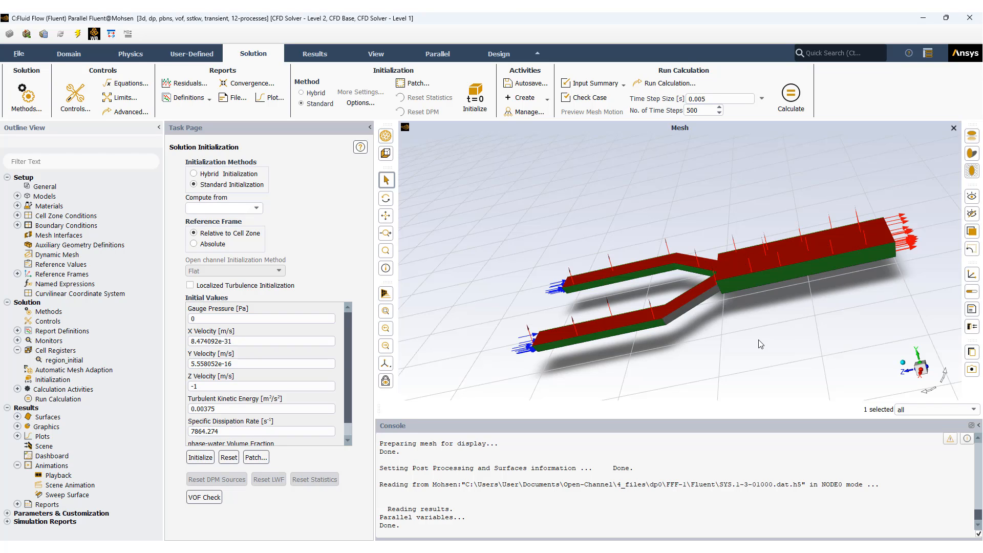
pyautogui.moveTo(758, 344); pyautogui.dragTo(743, 281)
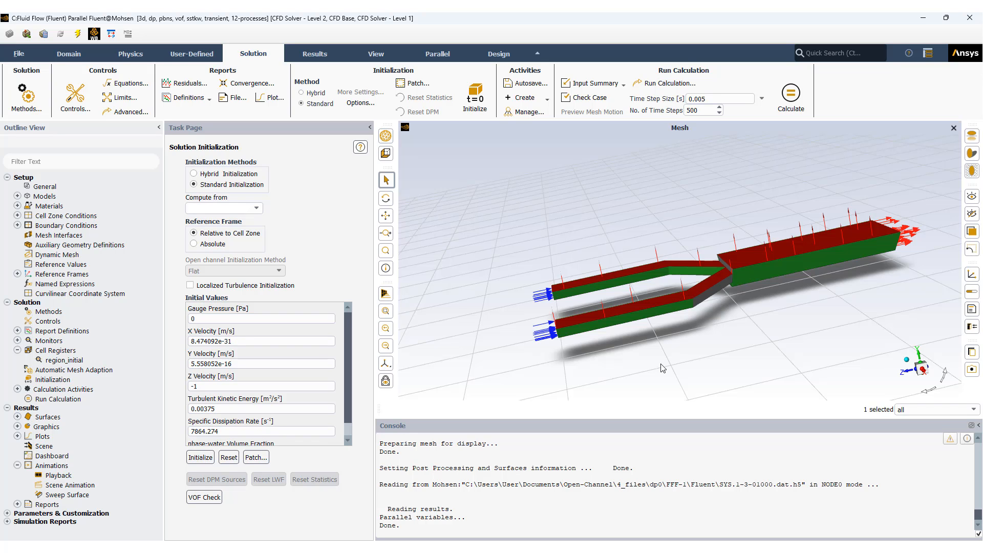
pyautogui.moveTo(656, 376); pyautogui.dragTo(672, 369)
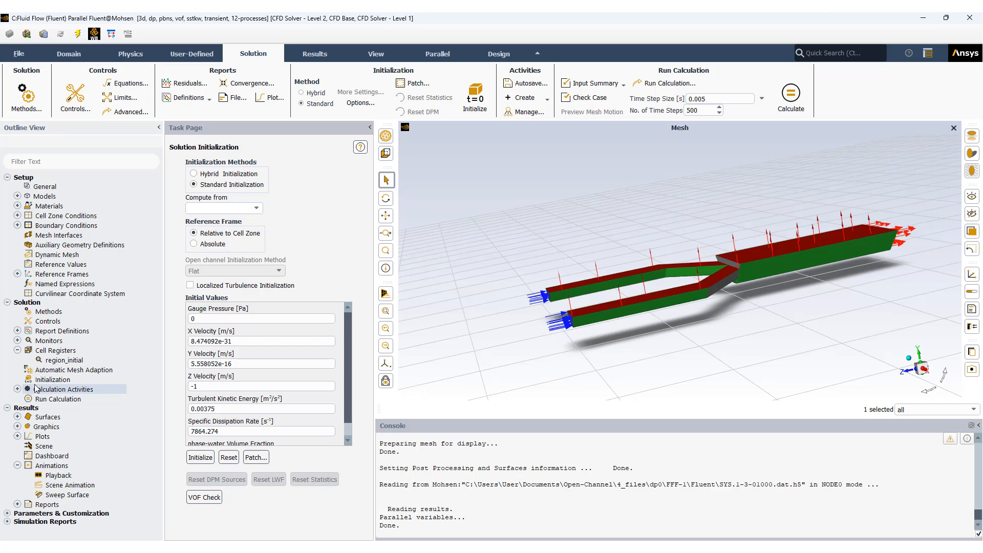
# Step: Show the list of solution animations defined under the calculation activities
pyautogui.click(16, 390)
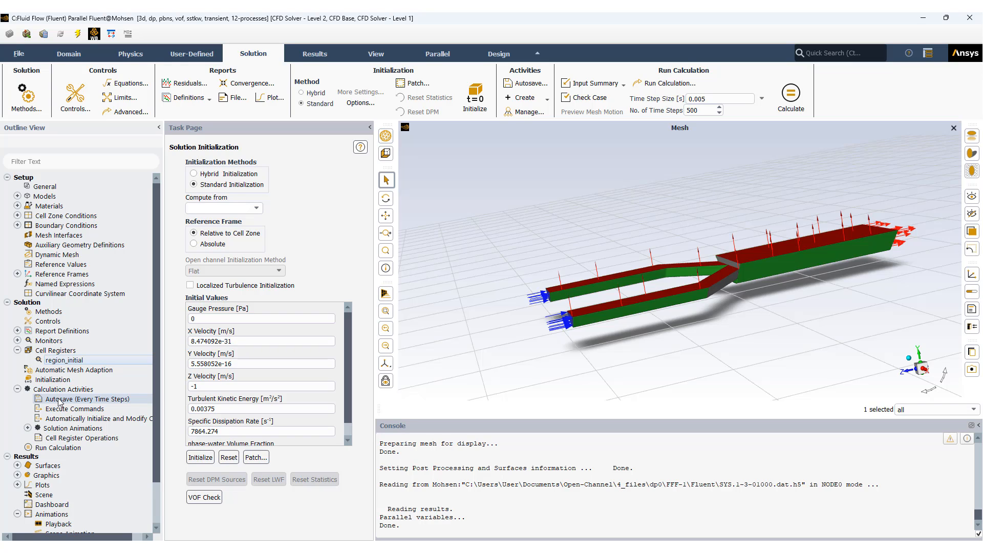
pyautogui.click(27, 428)
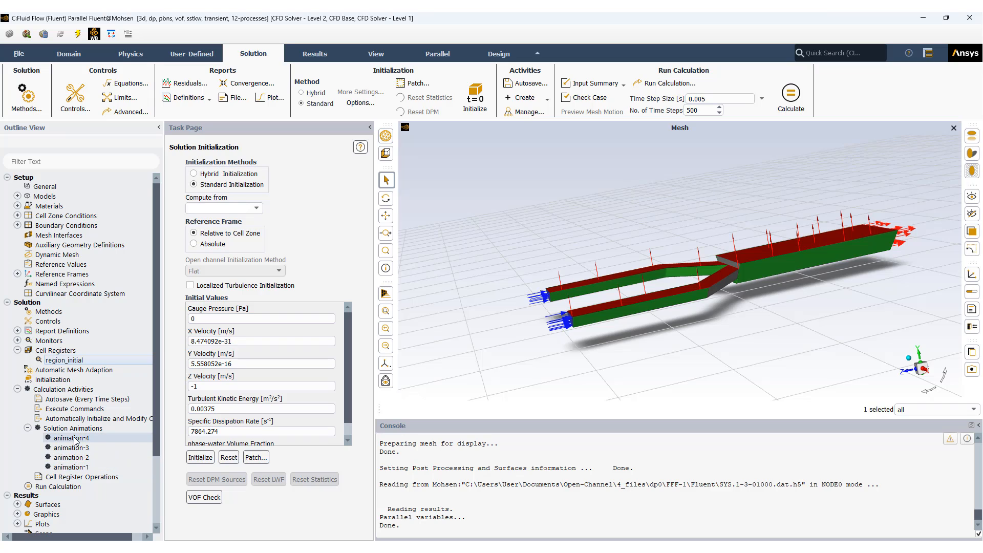
pyautogui.click(28, 429)
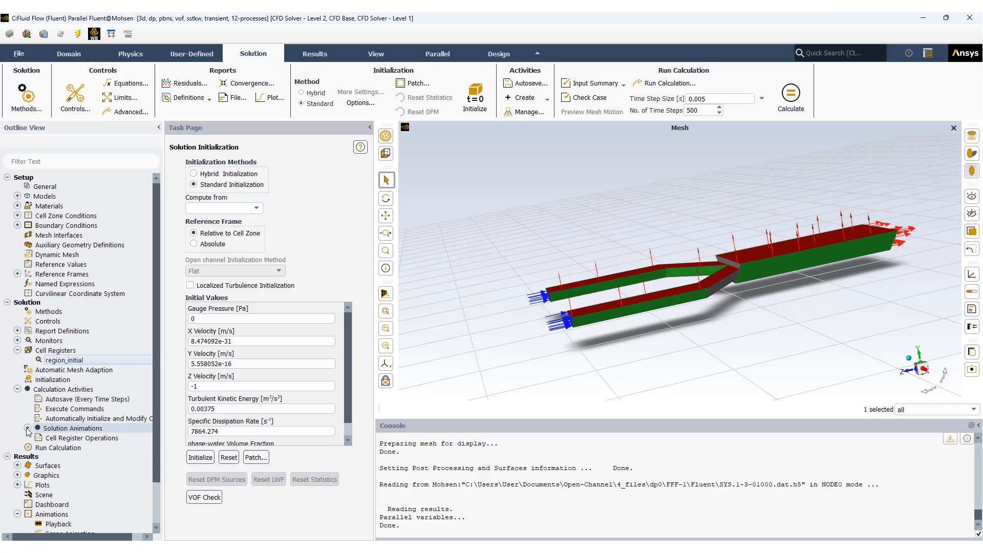
# Step: Open the free-sureface iso-surface definition and review the available field categories and phase variables for its surface of constant
pyautogui.click(16, 466)
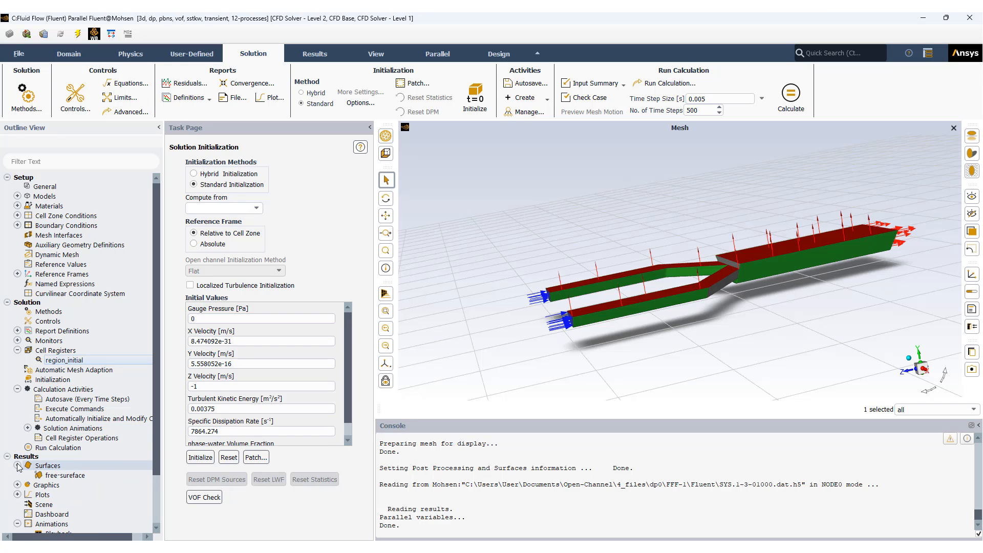
pyautogui.doubleClick(66, 476)
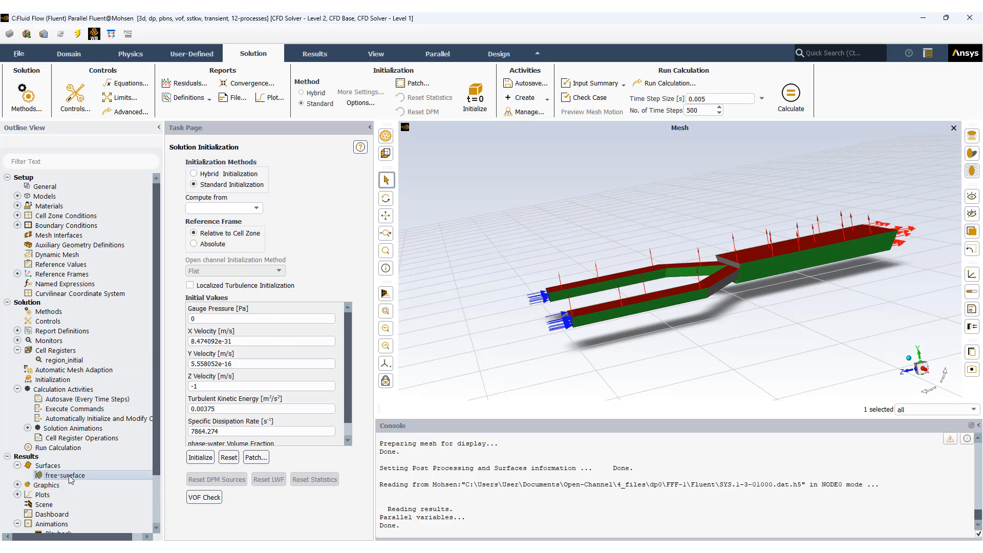
pyautogui.moveTo(238, 285); pyautogui.dragTo(178, 159)
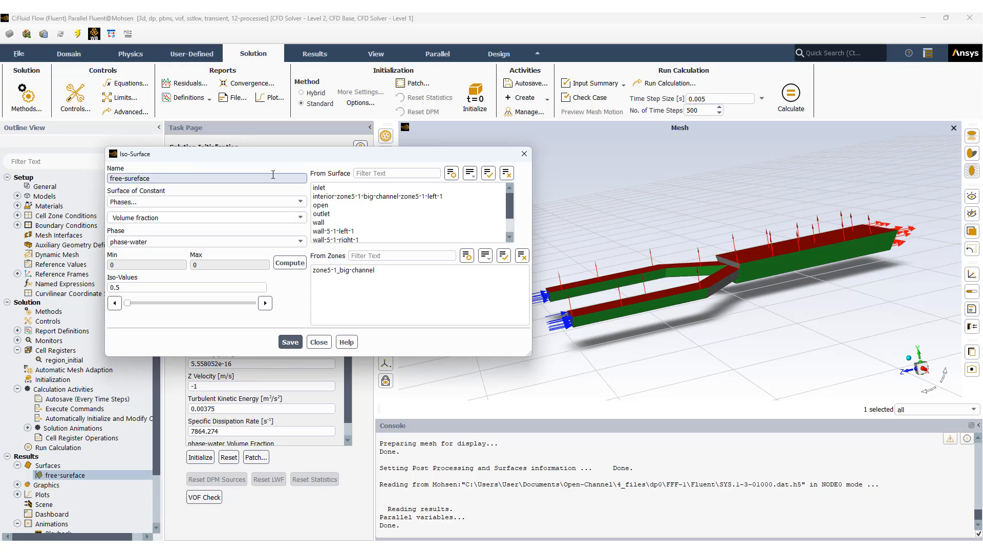
pyautogui.click(301, 203)
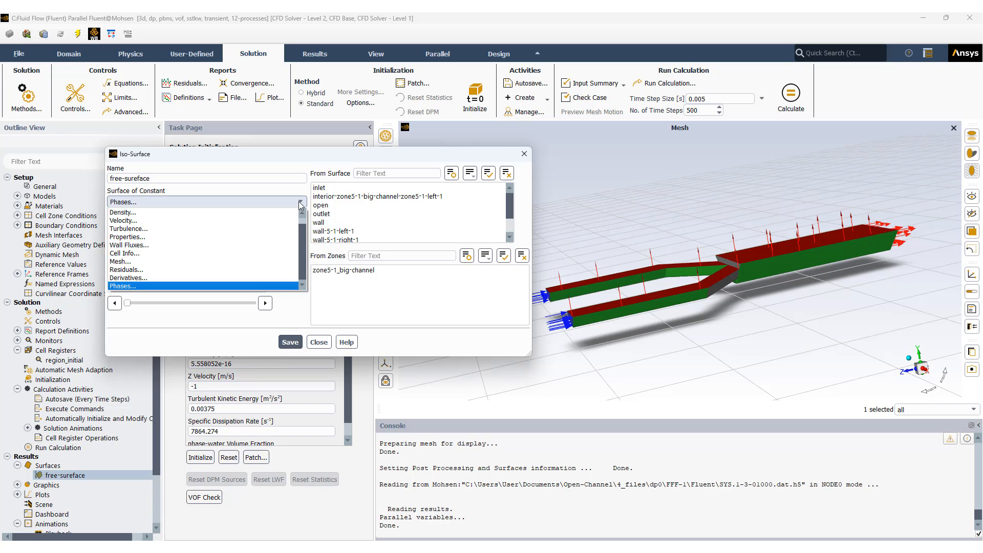
pyautogui.click(301, 203)
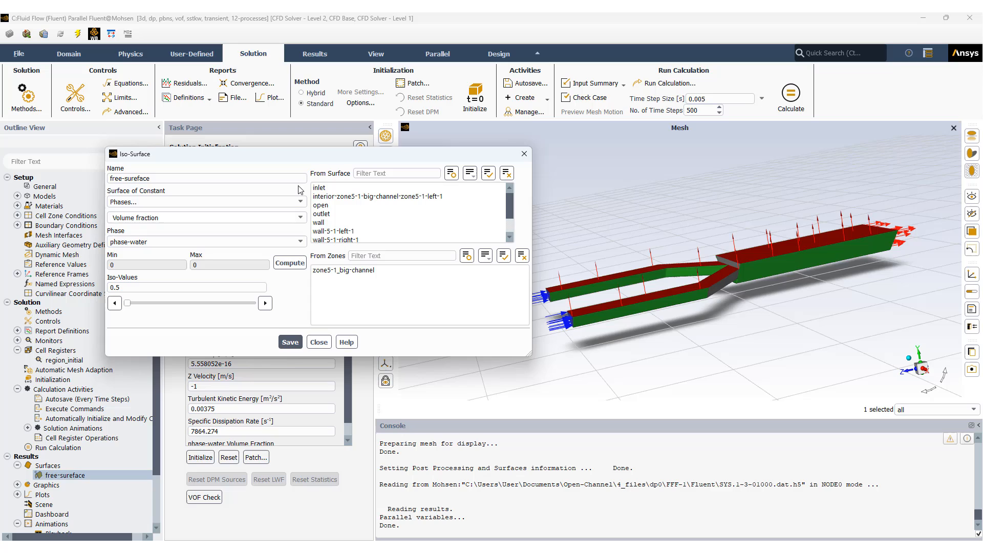
pyautogui.click(301, 219)
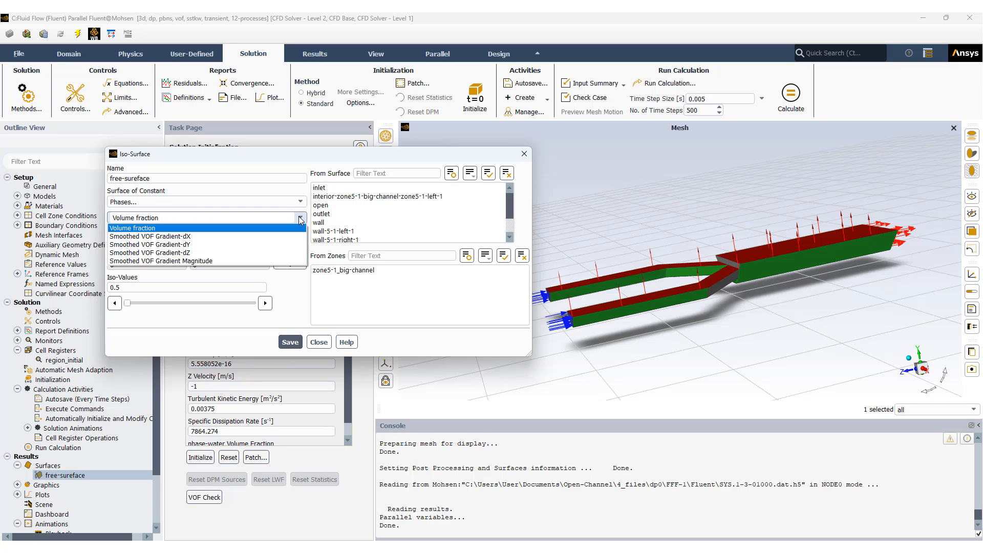
pyautogui.click(303, 205)
# Step: Select interior-zone5-1-big-channel-zone5-1-left-1 as the iso-surface's source surface, check the iso-value, and close the definition without saving
pyautogui.click(313, 196)
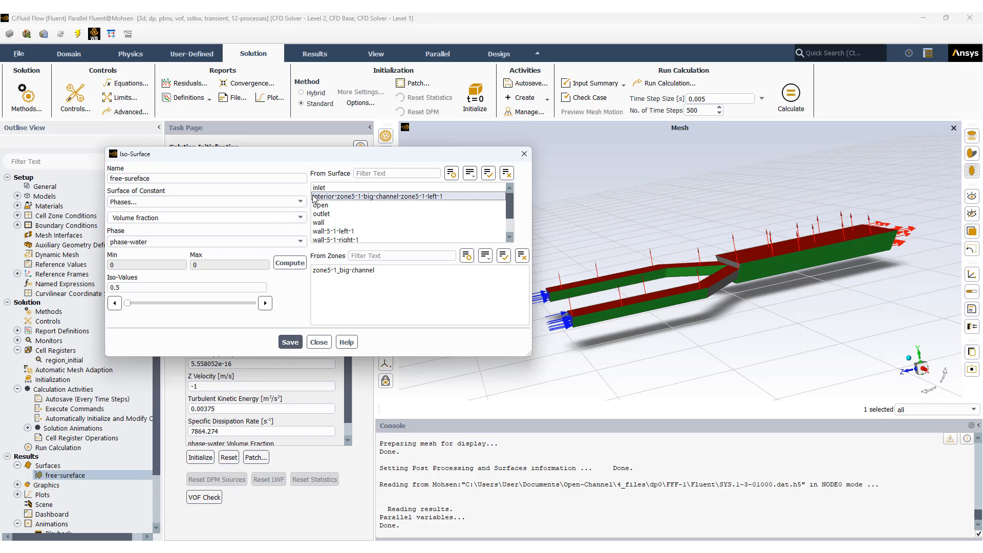
pyautogui.click(312, 196)
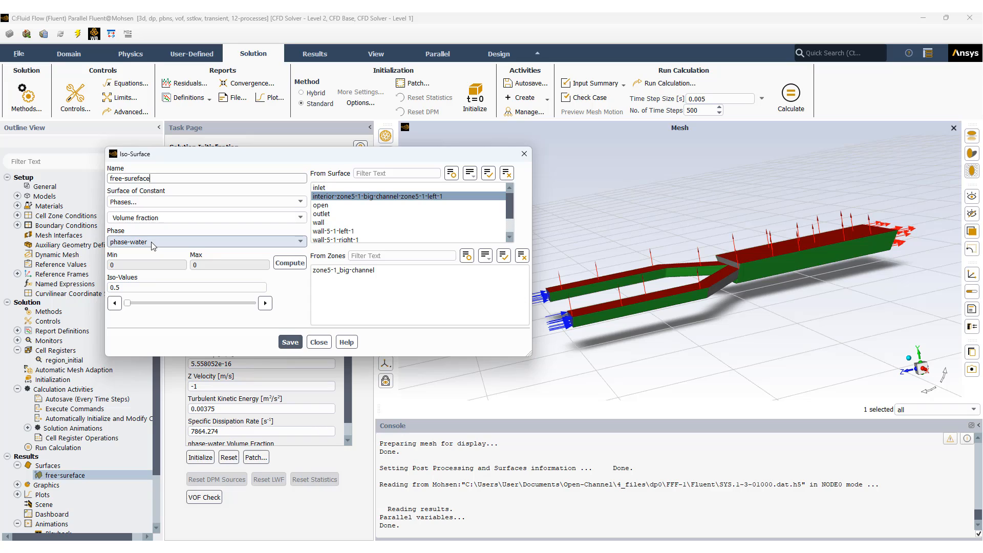
pyautogui.doubleClick(110, 287)
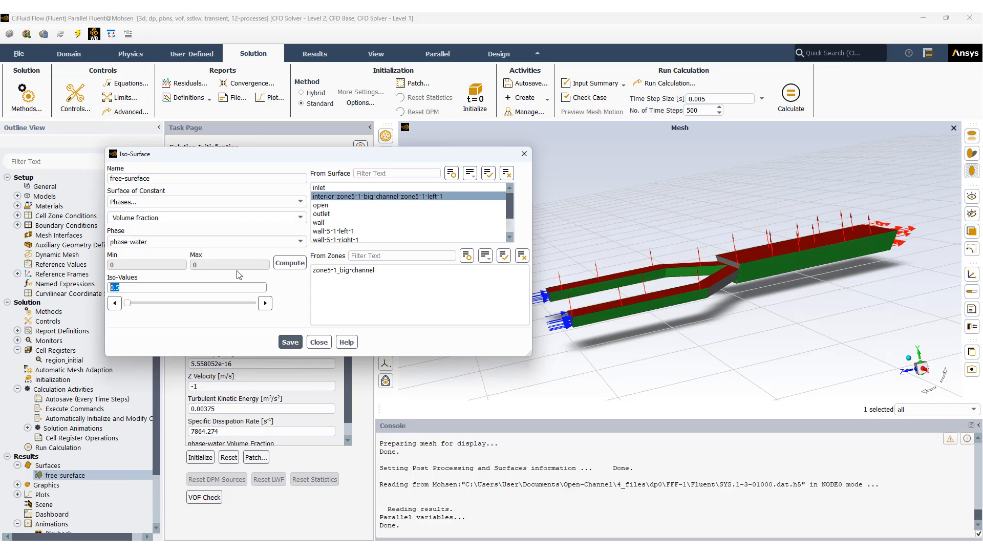
pyautogui.click(524, 154)
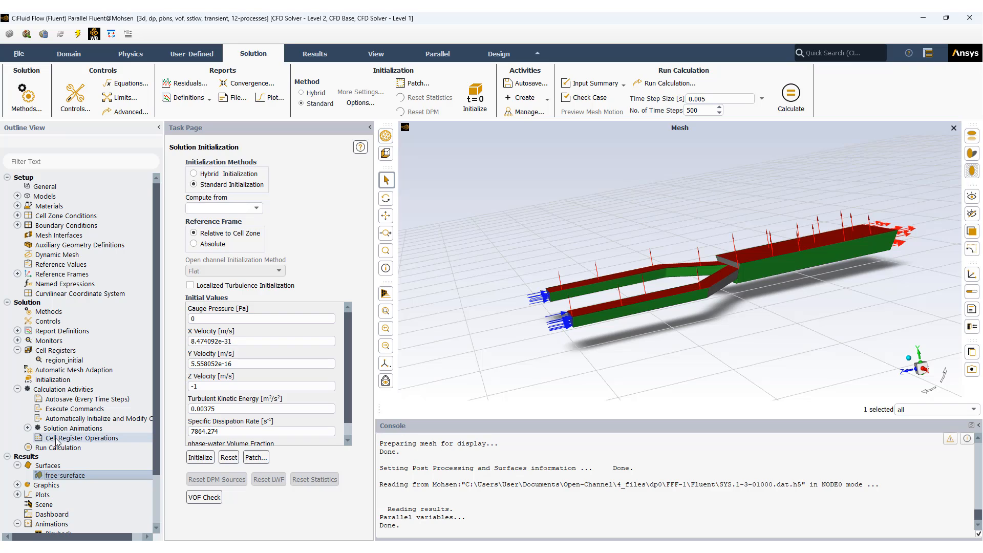
pyautogui.click(18, 466)
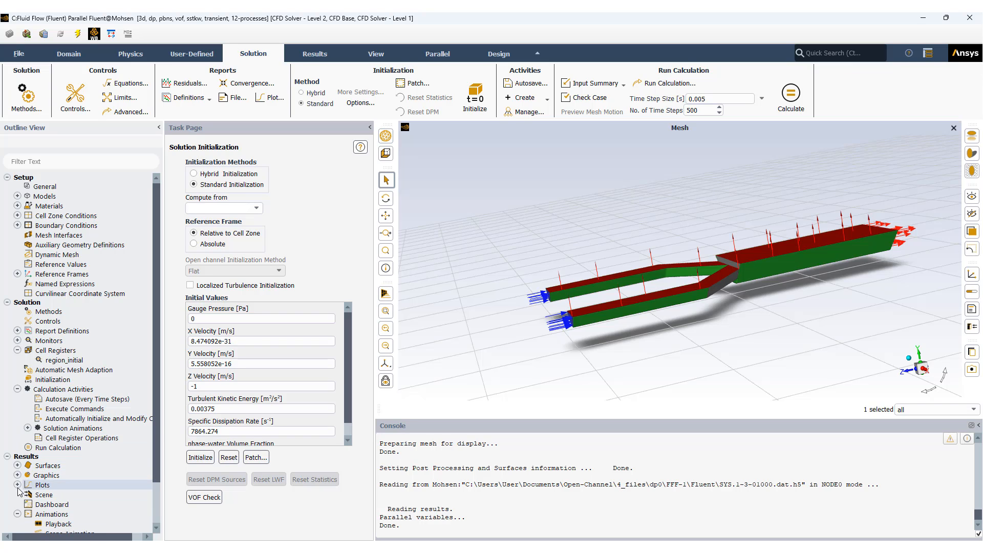
# Step: Open the velocity-free-surface contour definition from the results graphics and place its window clear of the console
pyautogui.click(17, 475)
pyautogui.click(28, 495)
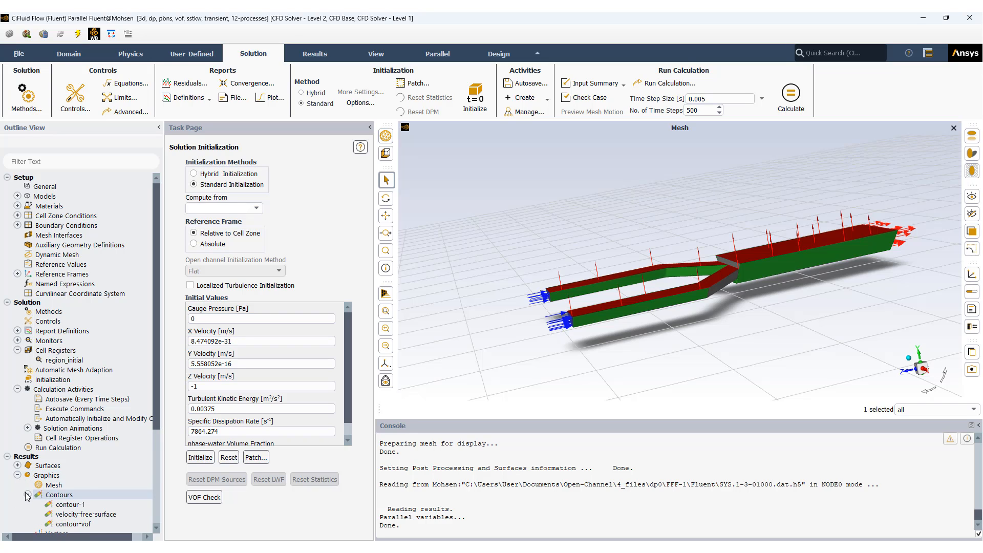
pyautogui.scroll(-3, 77, 461)
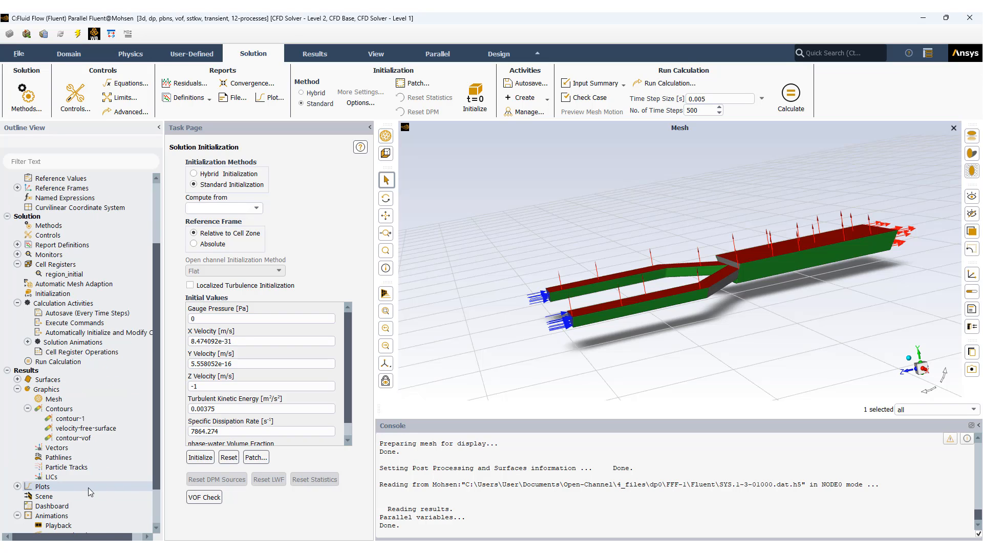
pyautogui.doubleClick(75, 431)
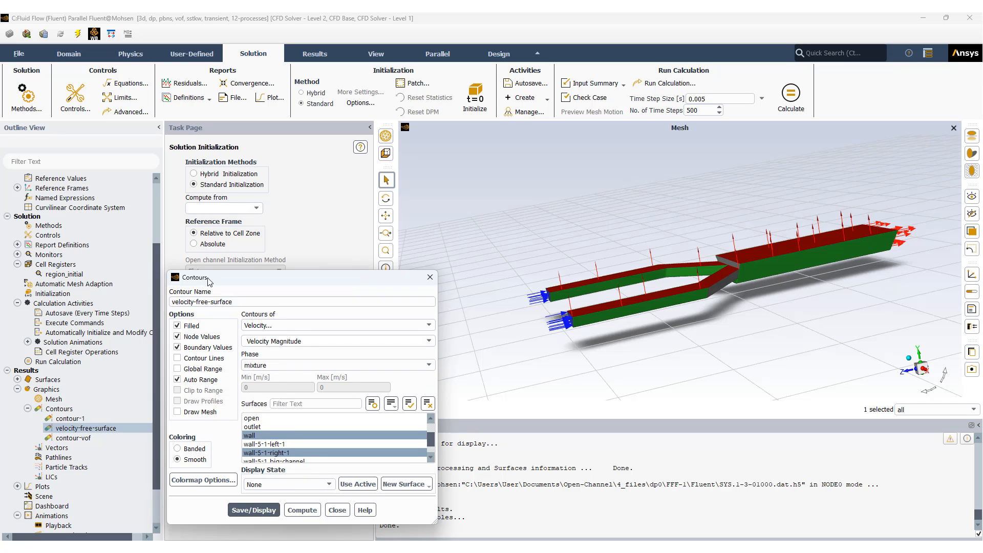
pyautogui.moveTo(207, 278); pyautogui.dragTo(216, 192)
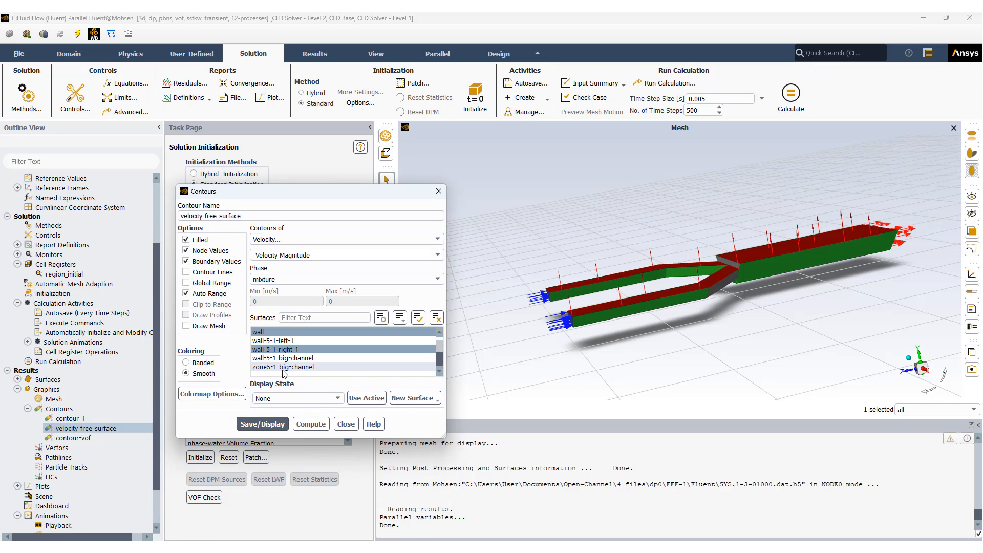
# Step: Review which surfaces the velocity-free-surface contour uses, toggle free-sureface off and on, and close the definition without saving
pyautogui.scroll(1, 283, 366)
pyautogui.click(283, 337)
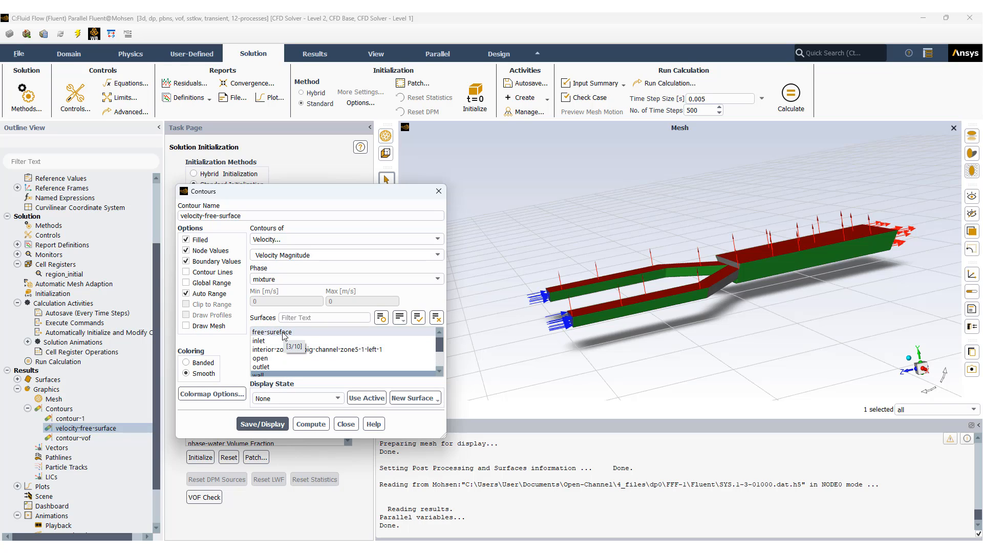
pyautogui.click(283, 335)
pyautogui.scroll(-1, 275, 361)
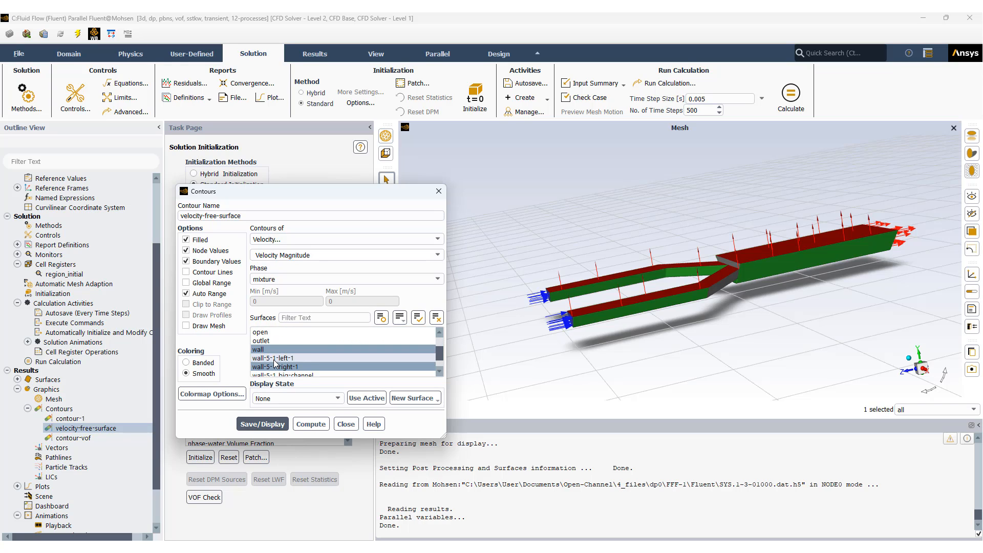
pyautogui.scroll(1, 275, 361)
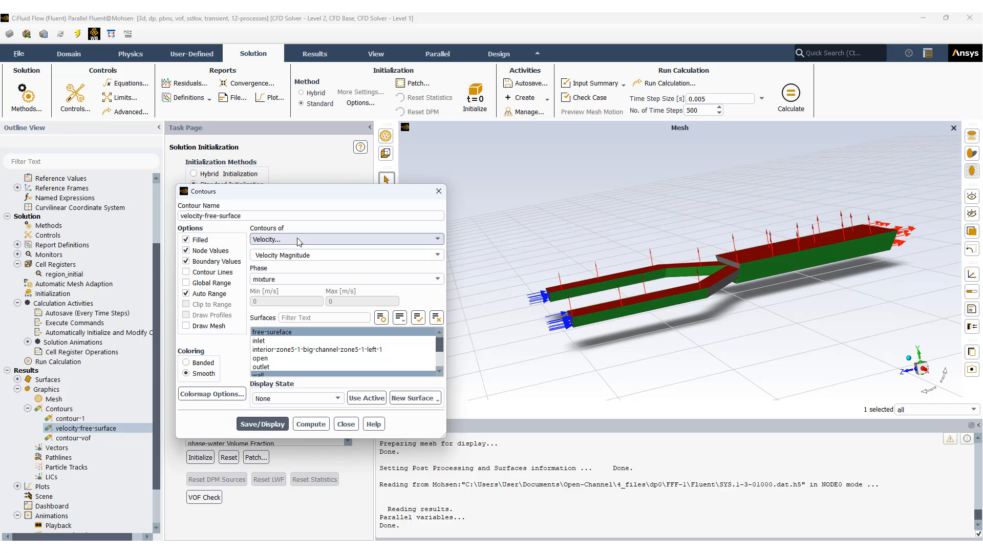
pyautogui.click(345, 424)
# Step: Open the contour-vof definition, review its phase field and selected surfaces, and close it without saving
pyautogui.click(70, 439)
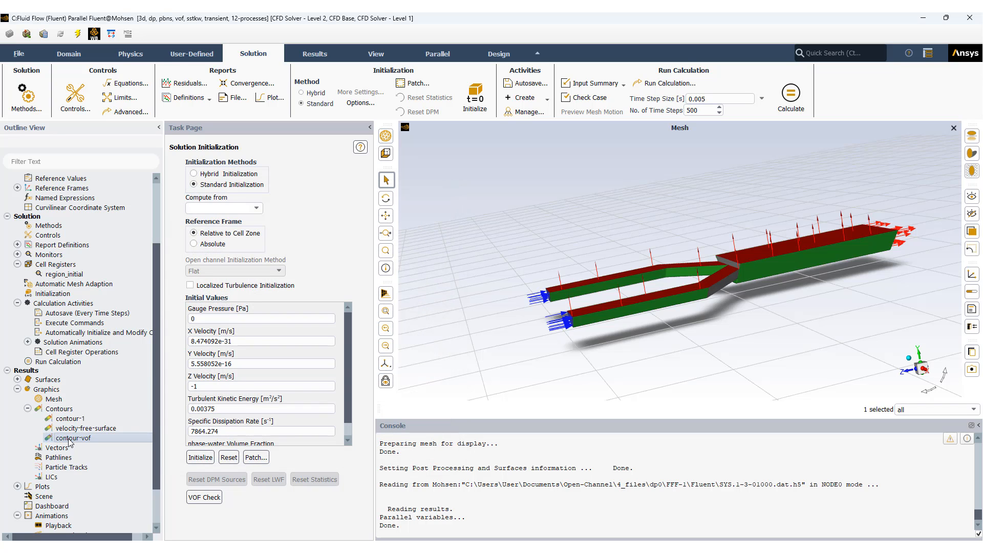
pyautogui.doubleClick(69, 439)
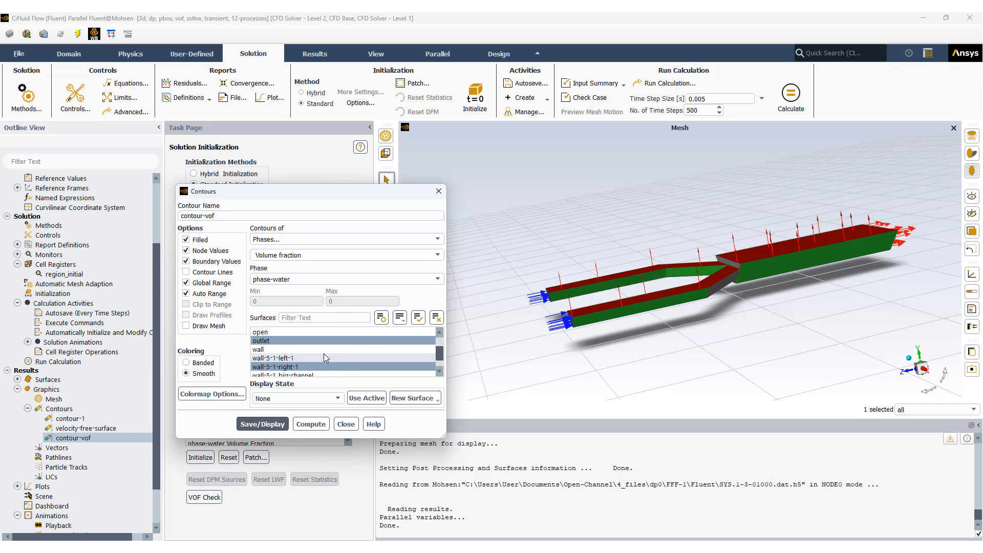
pyautogui.scroll(1, 324, 354)
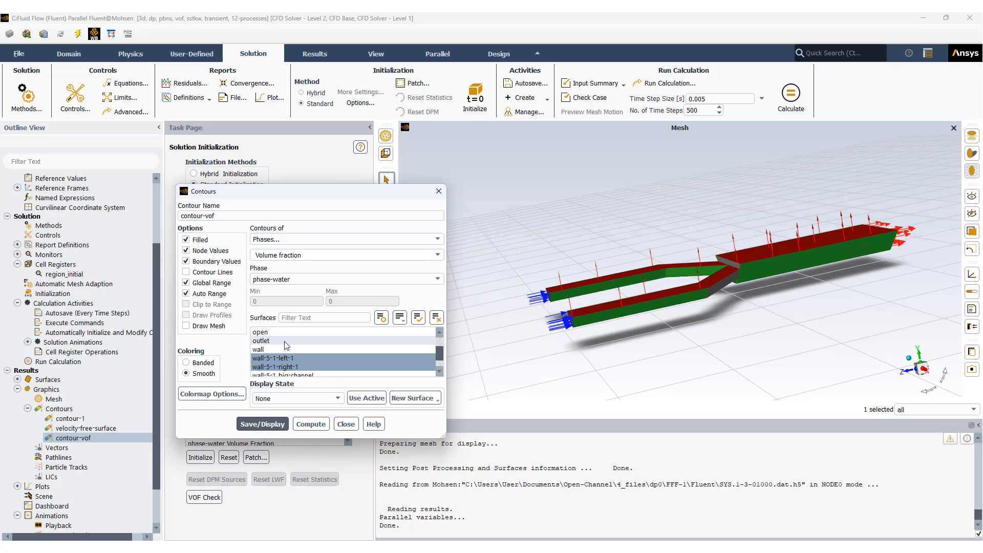
pyautogui.click(285, 341)
pyautogui.click(346, 425)
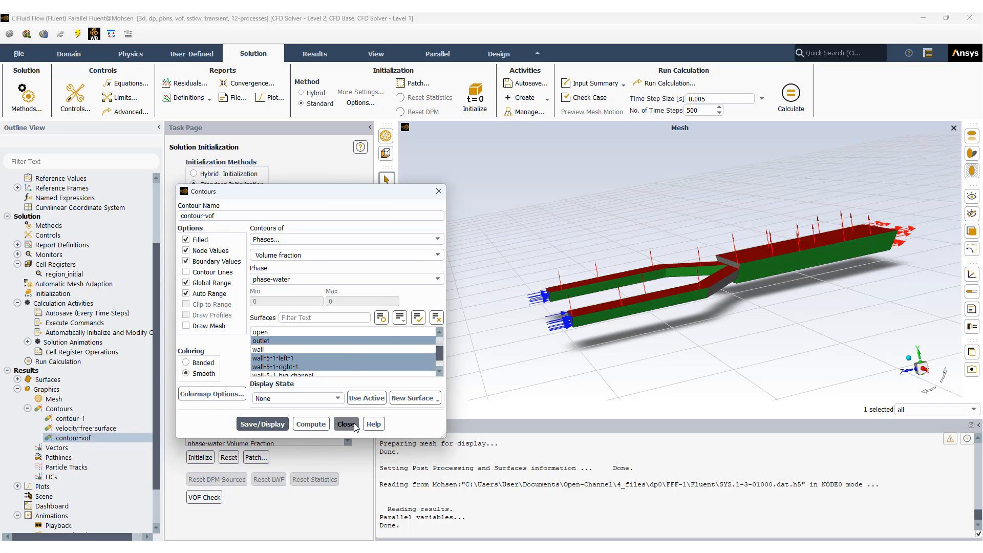
# Step: Open the contour-1 definition, review its field and surface selection, close it, and collapse the list of contours
pyautogui.click(84, 420)
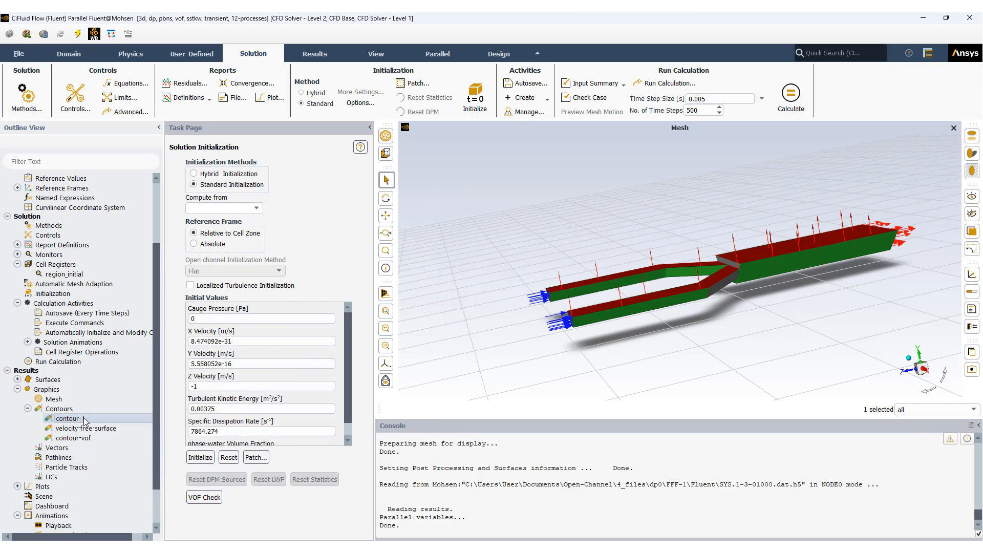
pyautogui.doubleClick(84, 420)
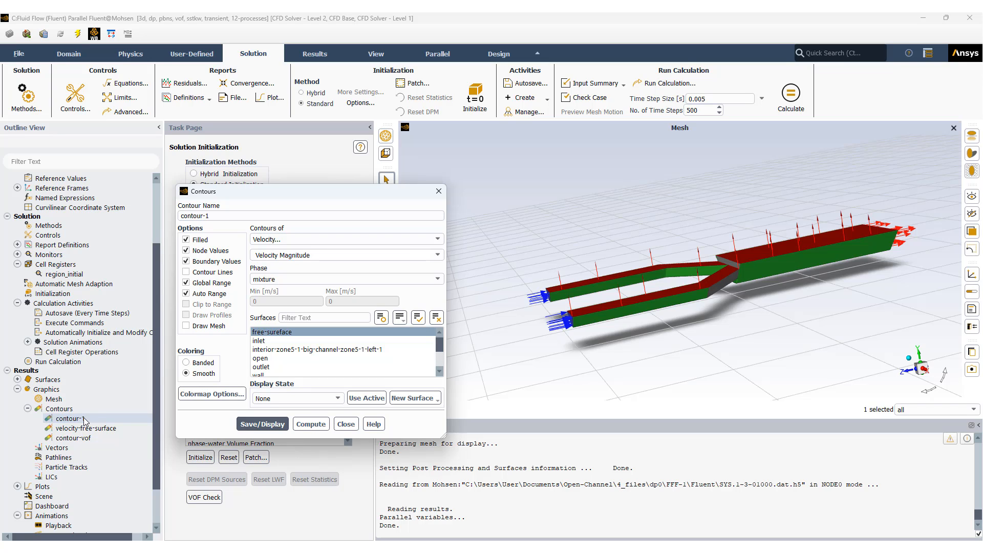
pyautogui.click(346, 424)
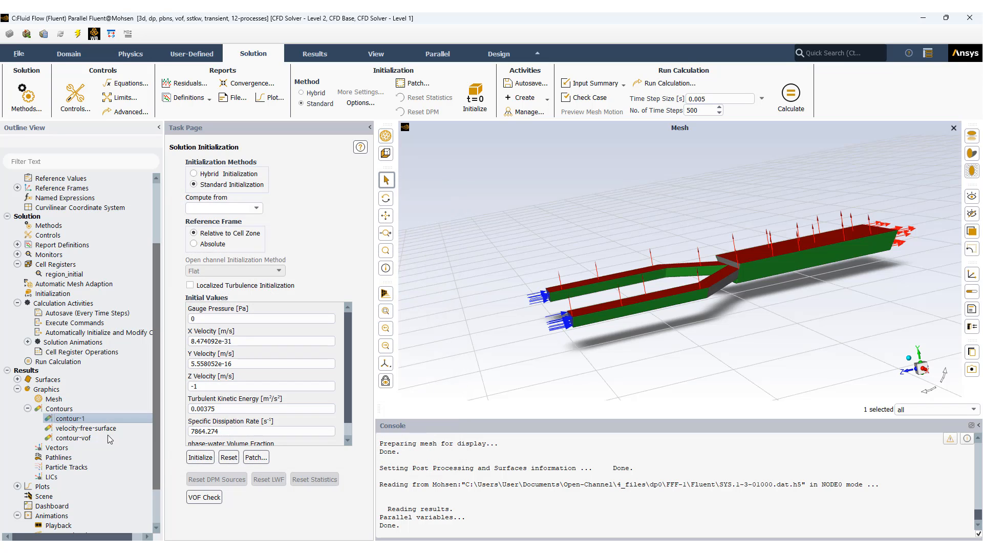
pyautogui.click(28, 408)
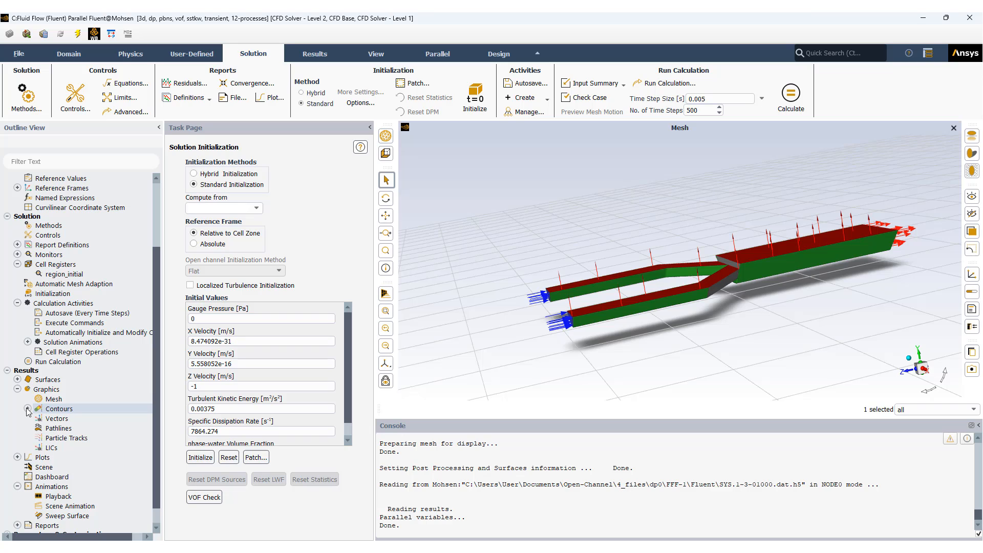
# Step: Open the animation-1 definition from the solution animations, review its recording settings and animation object, and cancel it
pyautogui.click(28, 342)
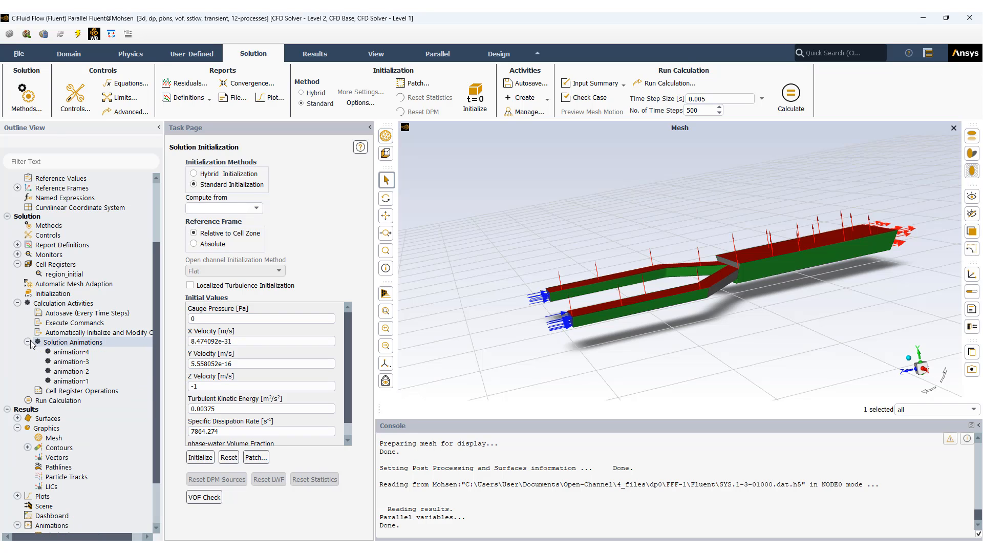
pyautogui.doubleClick(71, 381)
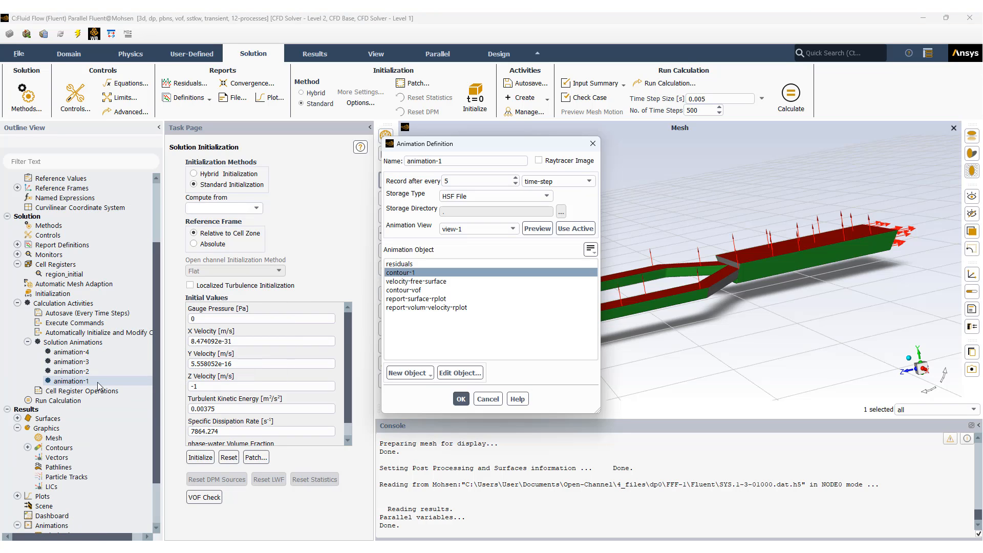
pyautogui.moveTo(427, 144); pyautogui.dragTo(104, 90)
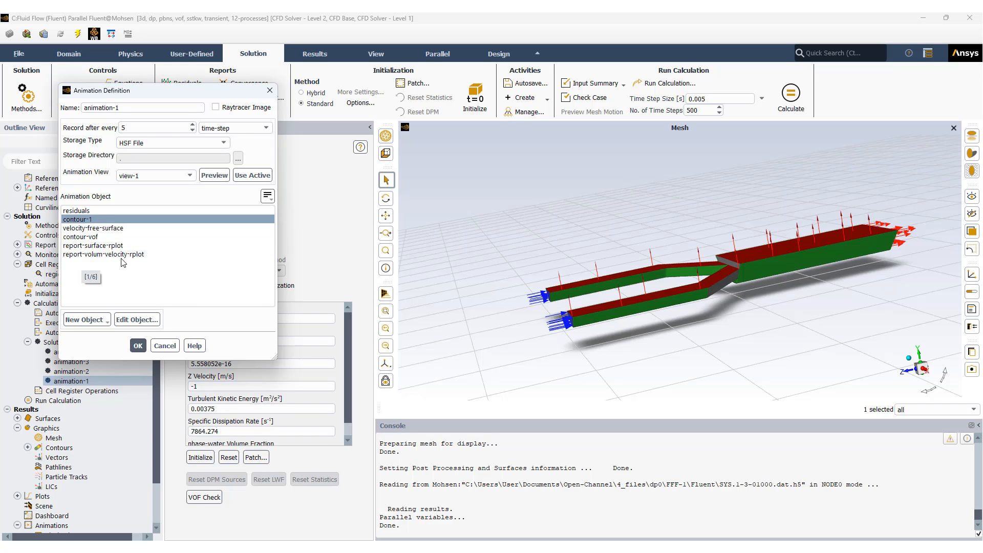
pyautogui.click(93, 220)
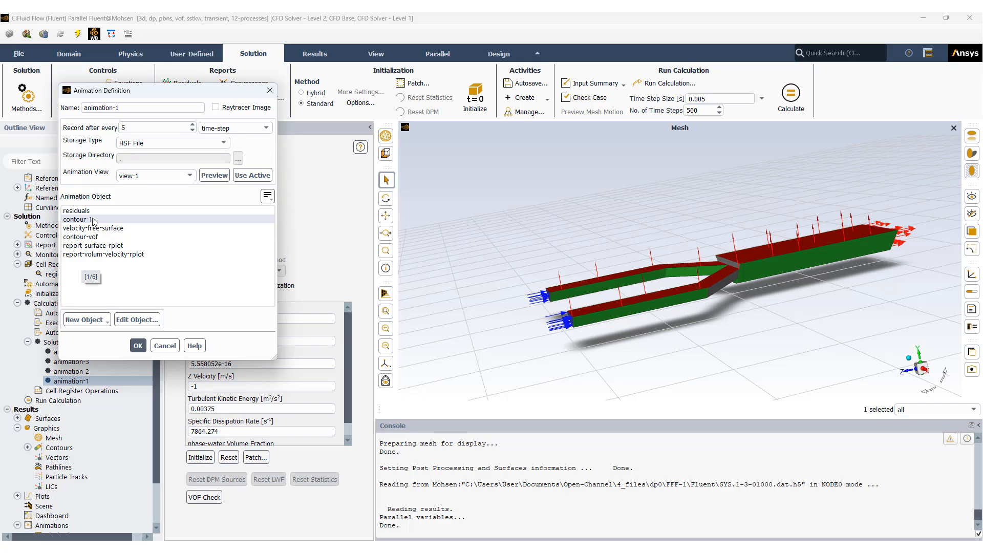
pyautogui.click(165, 346)
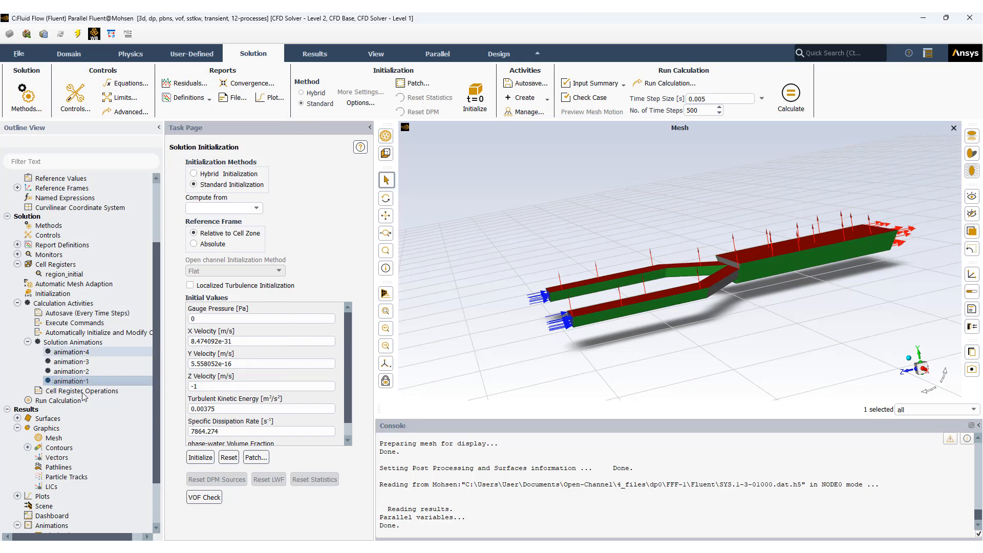
# Step: Review the animation object and recording interval of animation-2, cancel its definition, and collapse the solution animations and graphics lists
pyautogui.doubleClick(71, 371)
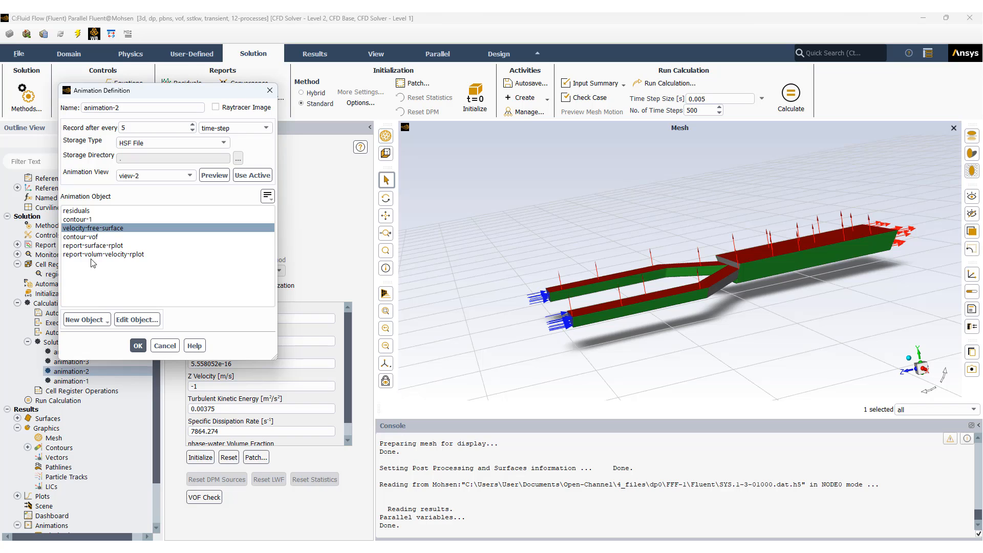
pyautogui.click(165, 346)
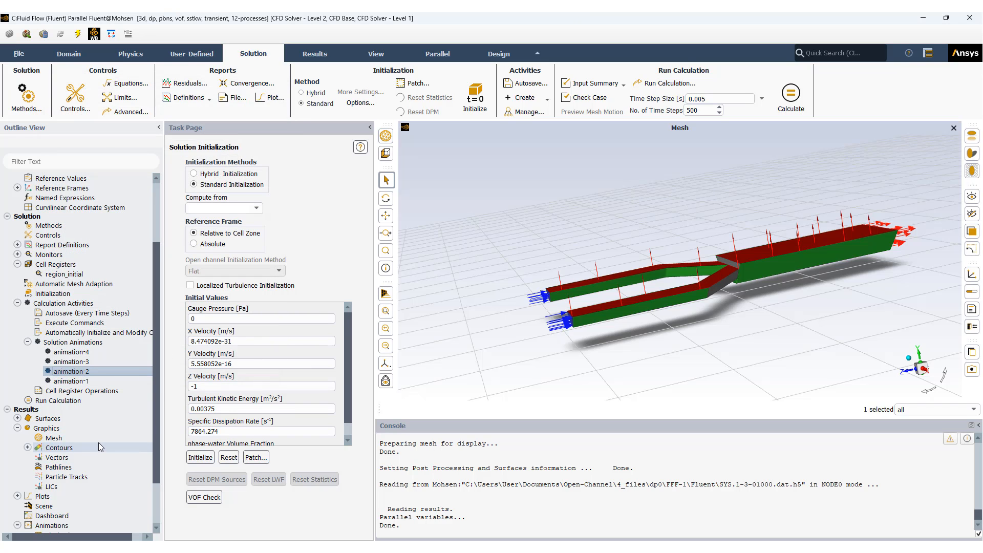
pyautogui.doubleClick(69, 372)
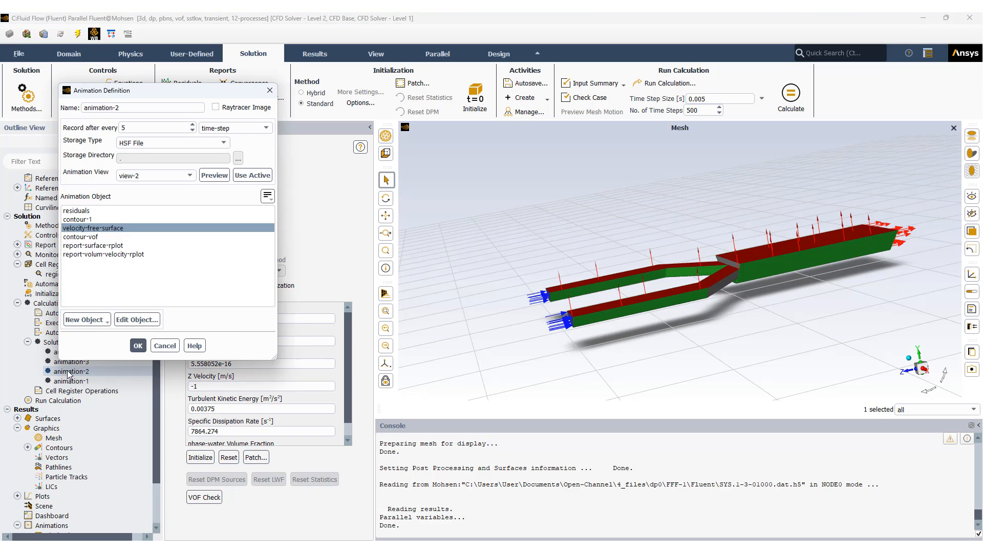
pyautogui.click(140, 128)
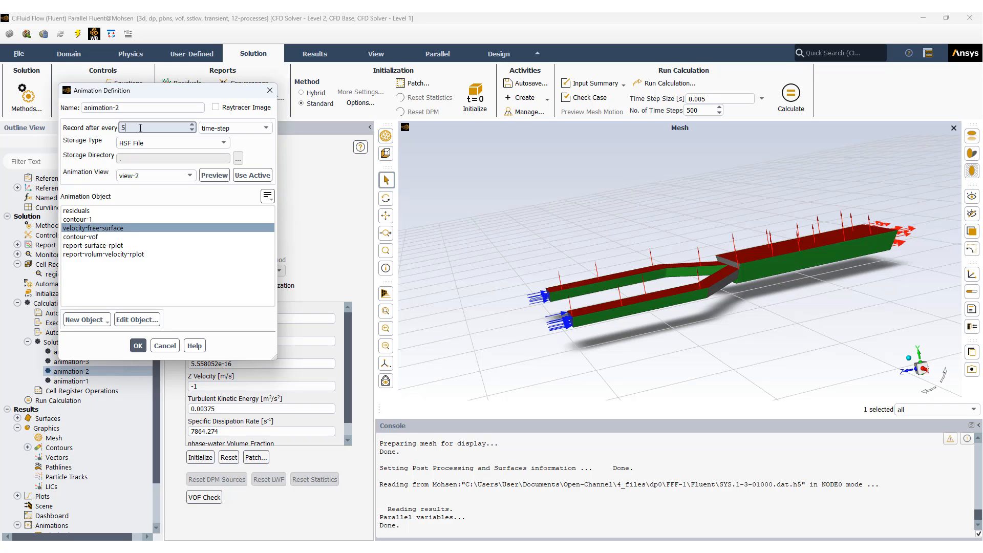
pyautogui.click(165, 346)
pyautogui.click(28, 342)
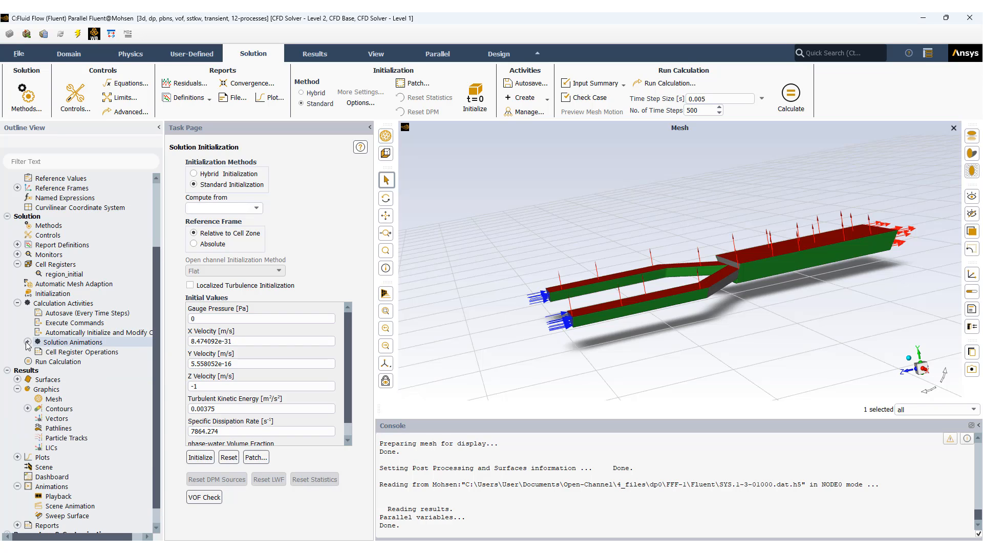
pyautogui.click(17, 389)
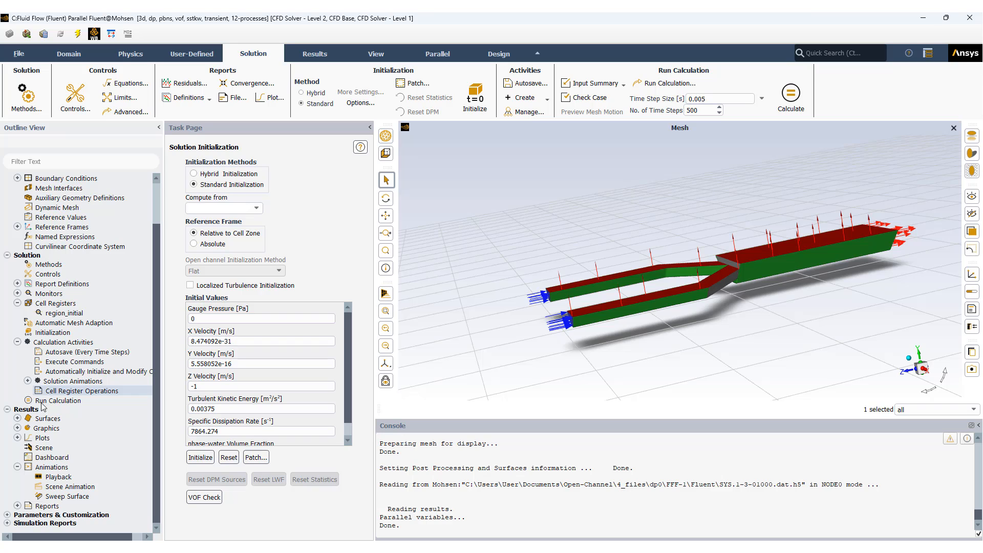
# Step: Open the run calculation settings and review the time step size, number of time steps and maximum iterations per time step
pyautogui.doubleClick(58, 402)
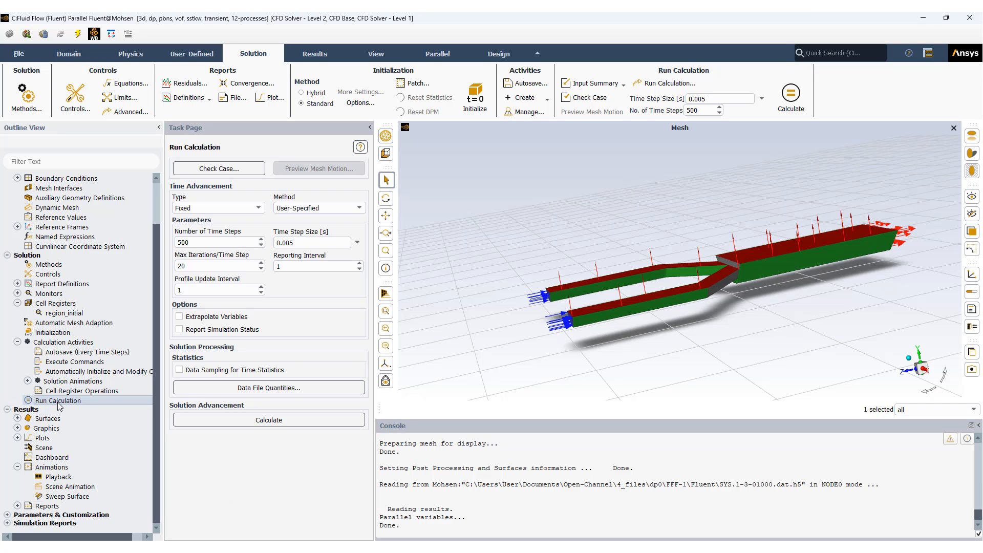
pyautogui.click(308, 244)
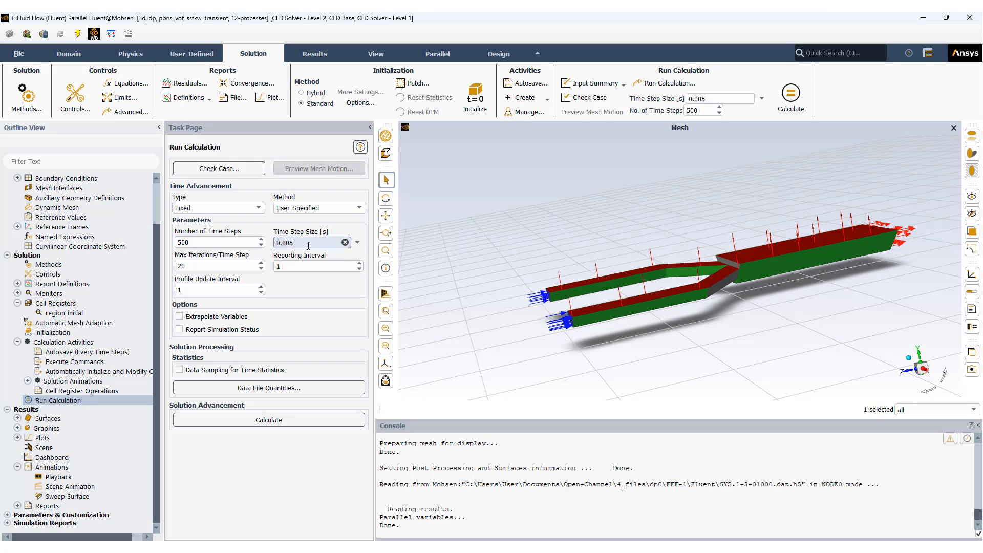
pyautogui.click(209, 243)
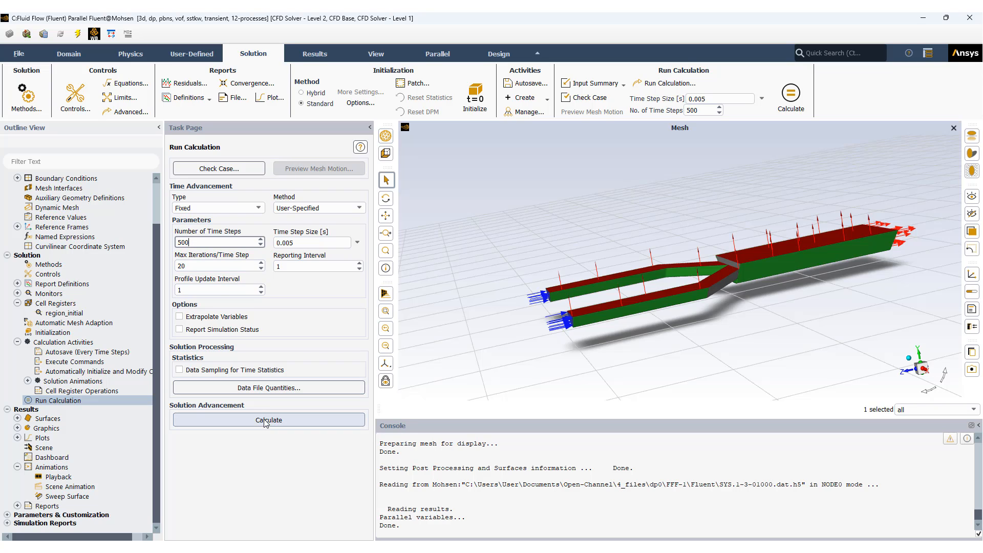
pyautogui.click(203, 265)
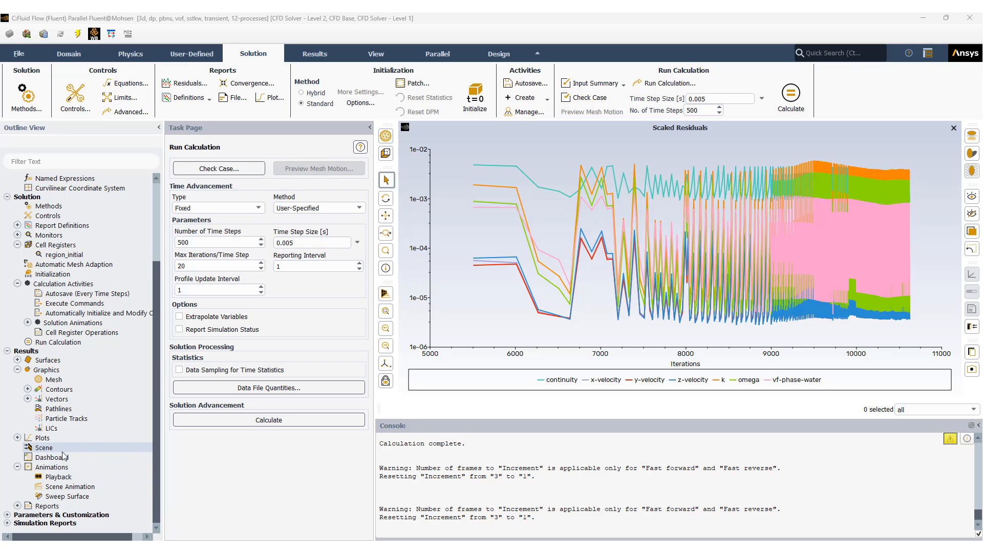
# Step: Open the animation playback, select the animation-2 sequence, and play it once
pyautogui.doubleClick(54, 477)
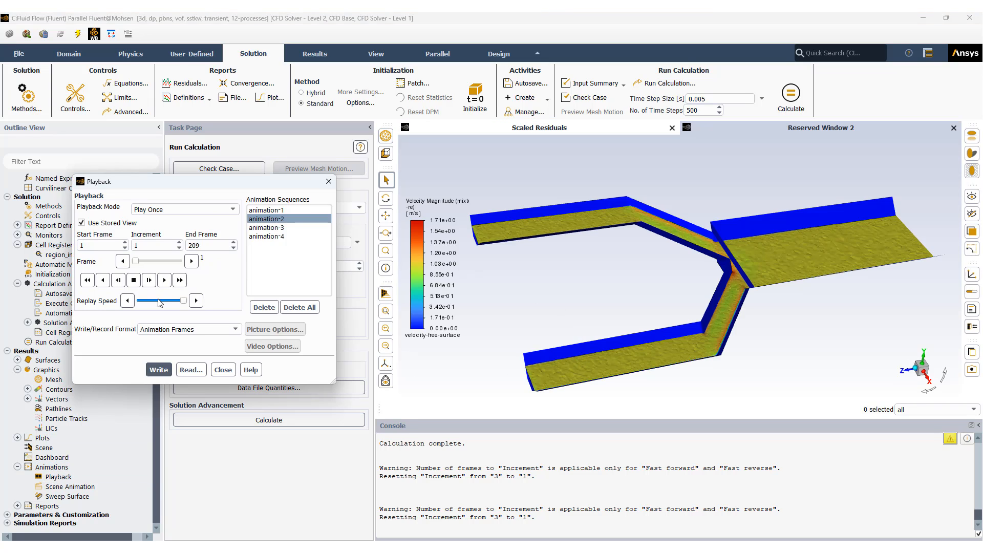
pyautogui.click(265, 220)
pyautogui.click(164, 280)
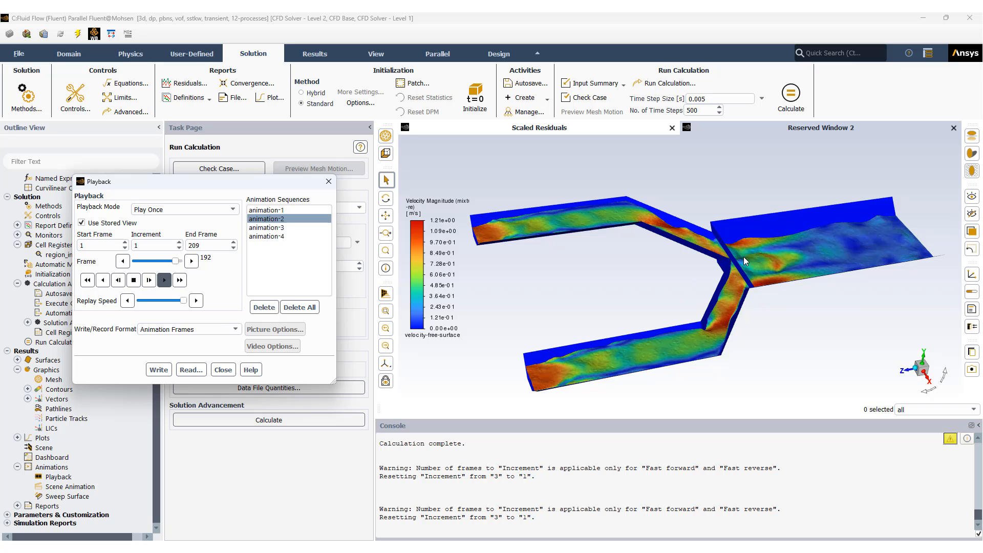
# Step: Restart and stop the animation-2 playback, reduce the replay speed to about the middle of its range, and play the sequence again
pyautogui.click(138, 280)
pyautogui.click(165, 281)
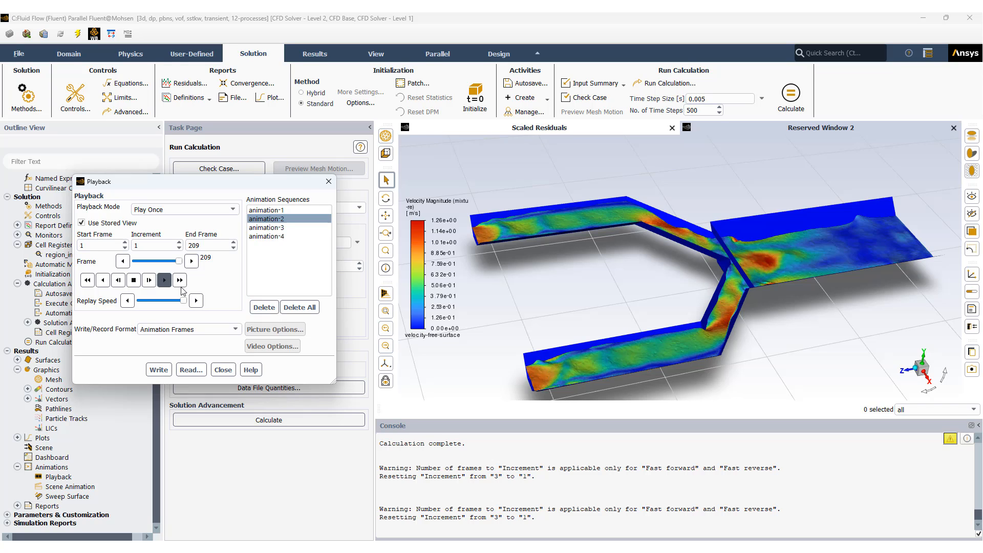
pyautogui.click(127, 283)
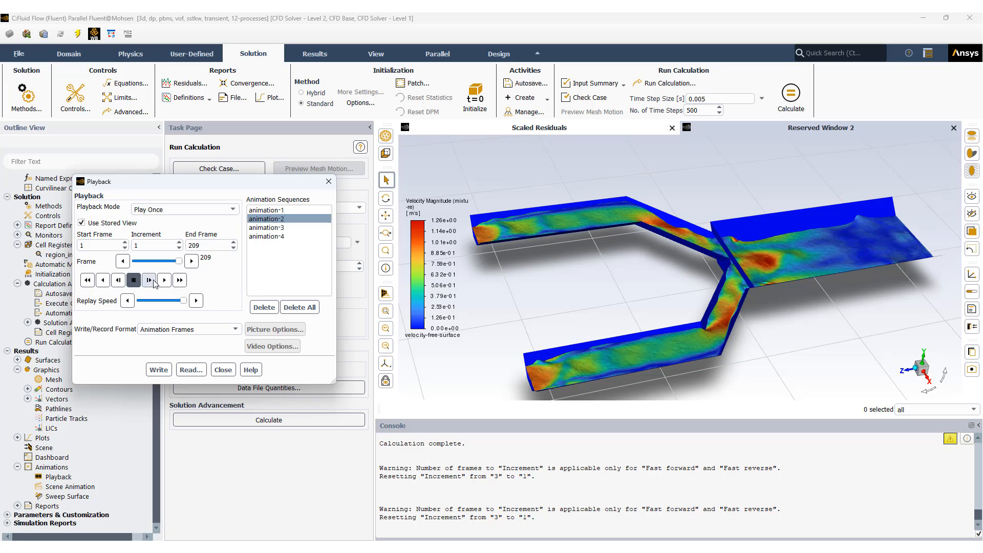
pyautogui.moveTo(182, 301); pyautogui.dragTo(162, 301)
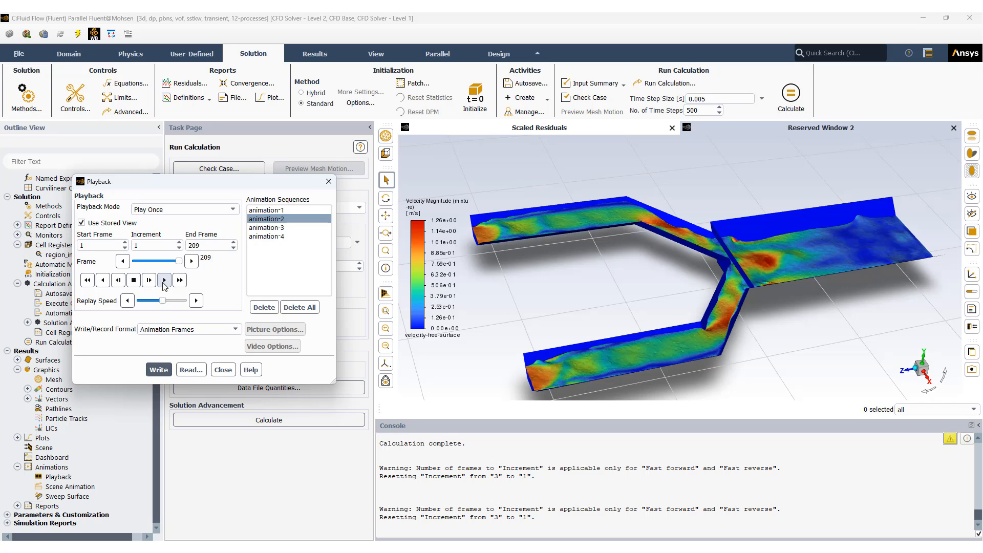
pyautogui.click(164, 280)
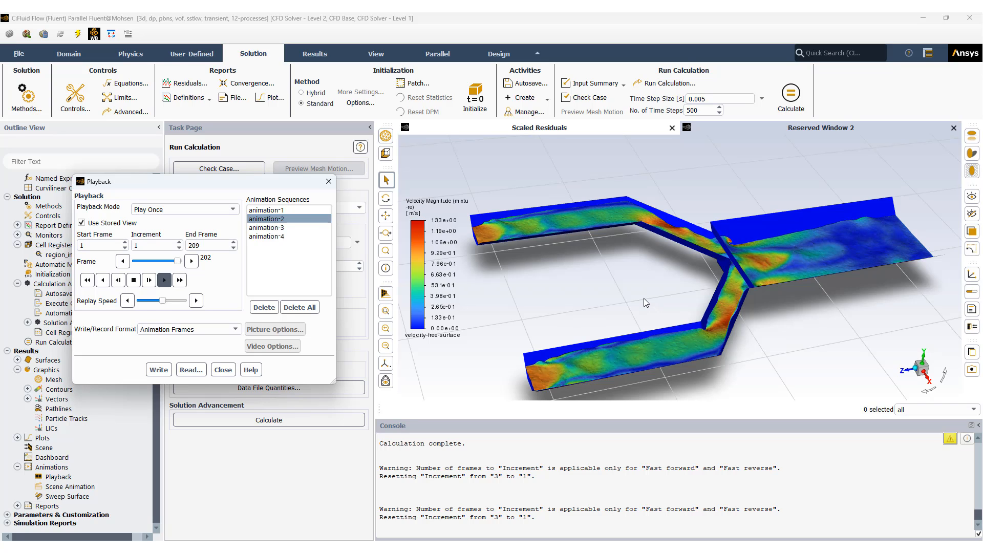
# Step: Select the animation-1 sequence, raise the replay speed to its maximum, play the sequence once, and close the playback
pyautogui.click(265, 211)
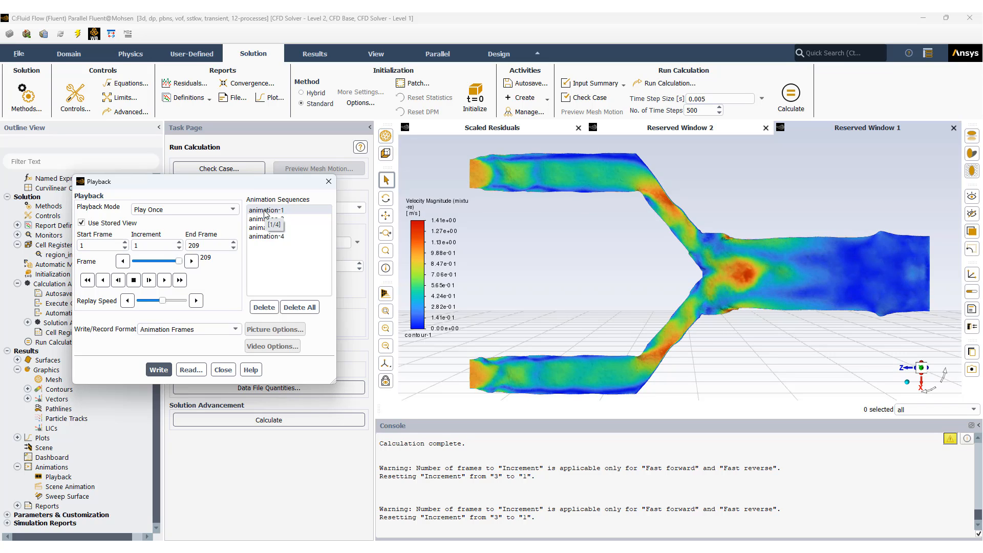
pyautogui.moveTo(162, 300); pyautogui.dragTo(183, 301)
pyautogui.click(164, 280)
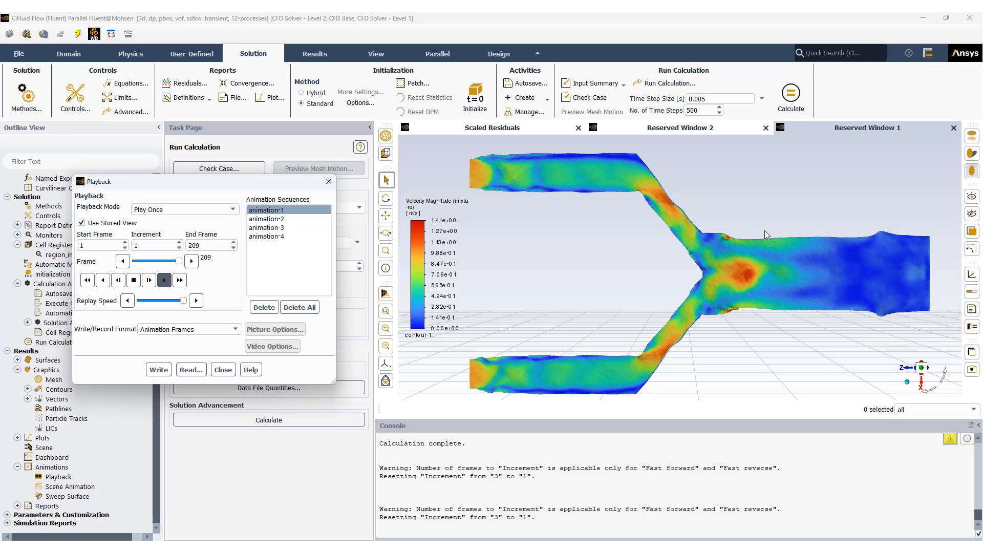
pyautogui.click(165, 281)
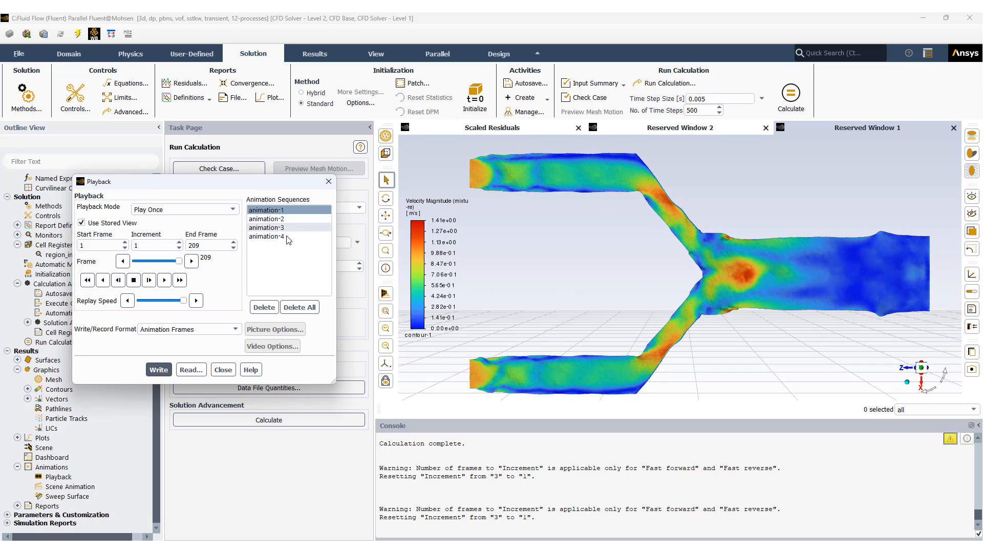
pyautogui.click(223, 370)
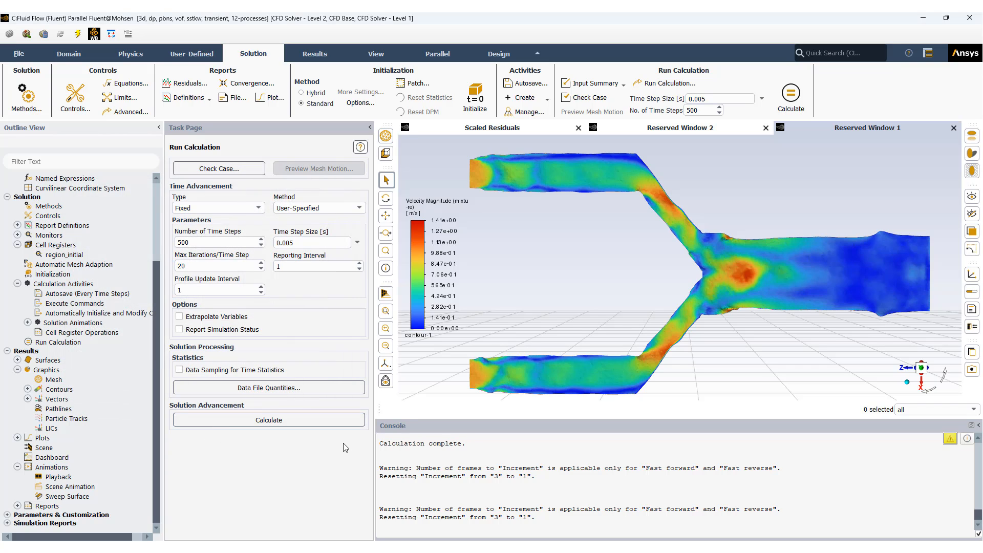
# Step: Collapse the animations group, open the contour-pressure definition, and display its static pressure contour for the mixture phase
pyautogui.click(17, 467)
pyautogui.click(28, 419)
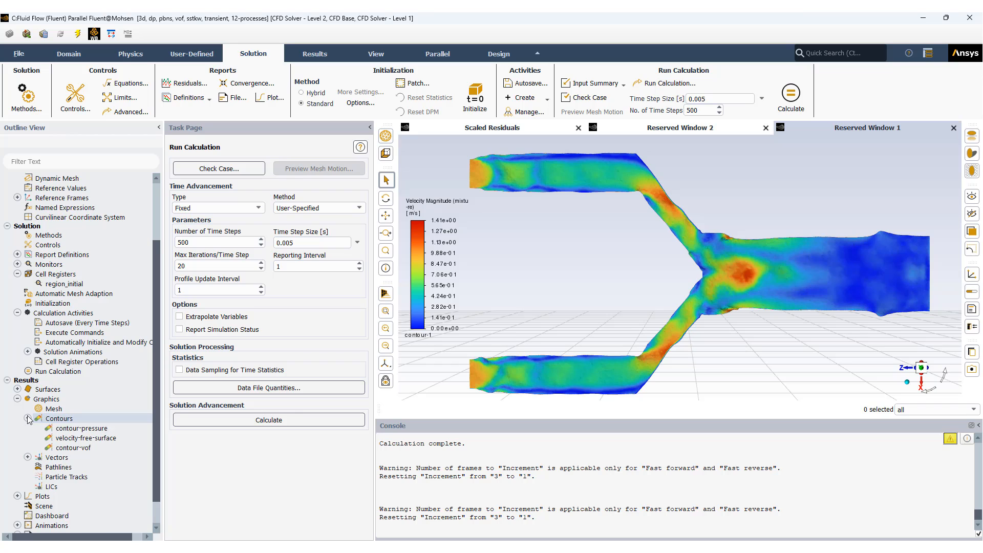
pyautogui.doubleClick(78, 430)
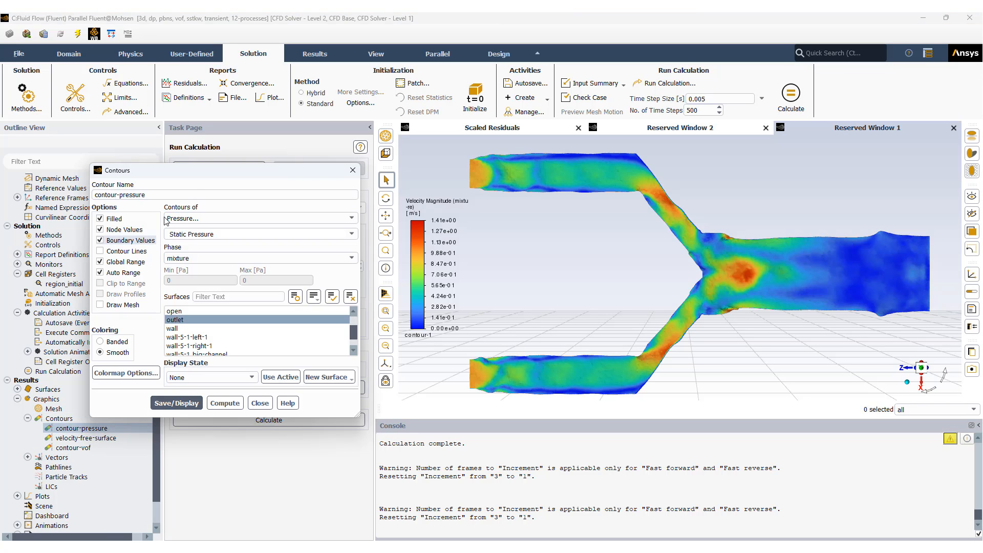
pyautogui.moveTo(185, 173); pyautogui.dragTo(141, 134)
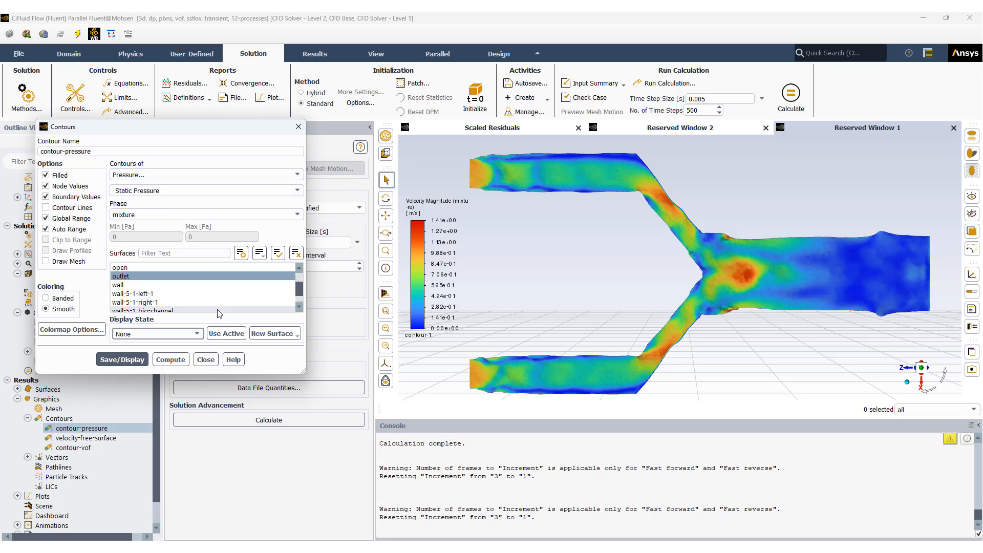
pyautogui.scroll(1, 199, 296)
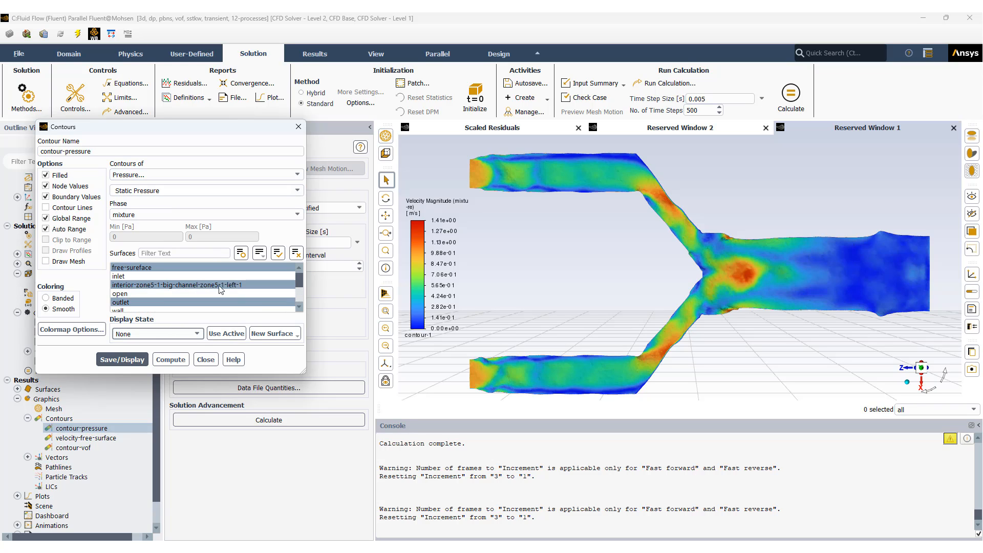
pyautogui.click(123, 360)
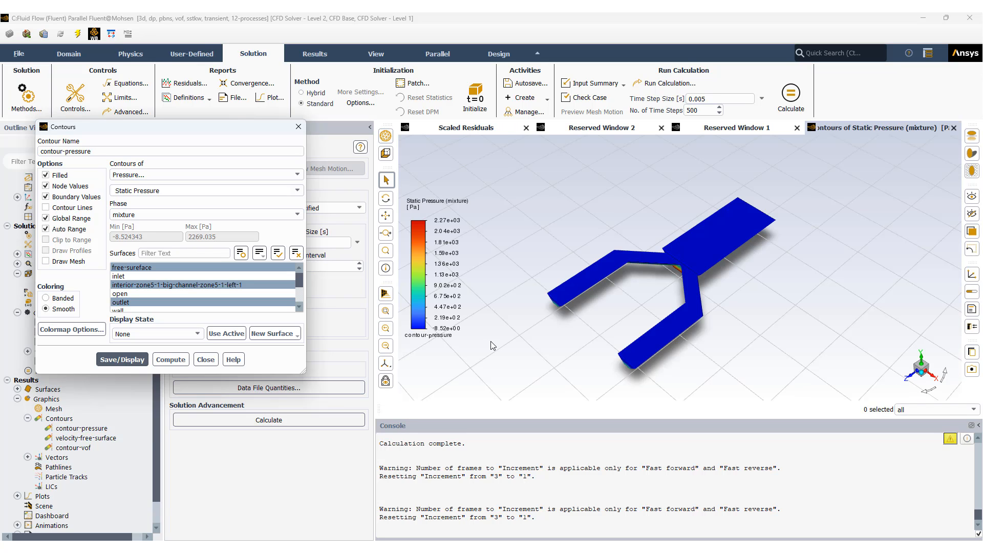
# Step: Make the model's front faces transparent and examine the static pressure distribution inside the channels
pyautogui.moveTo(525, 349); pyautogui.dragTo(540, 313)
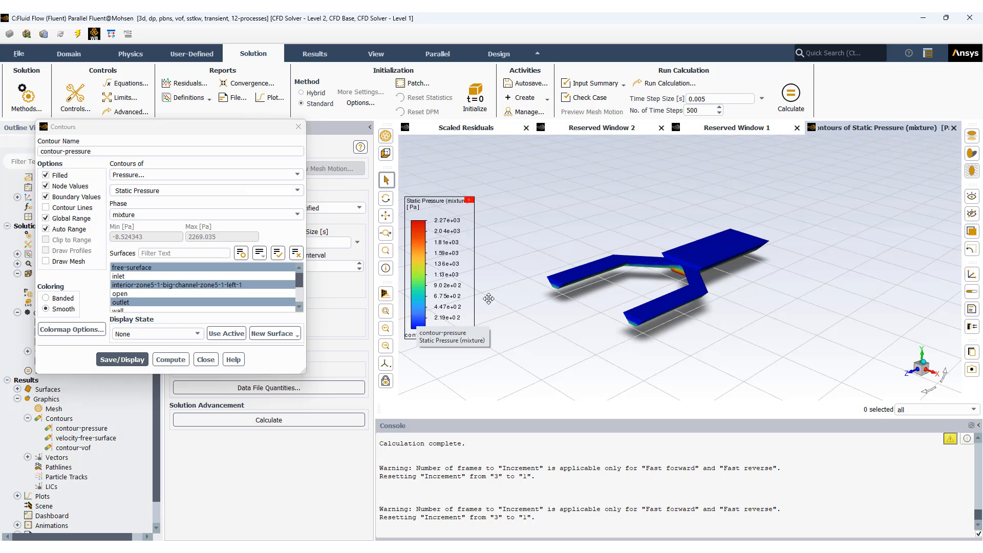
pyautogui.scroll(5, 709, 285)
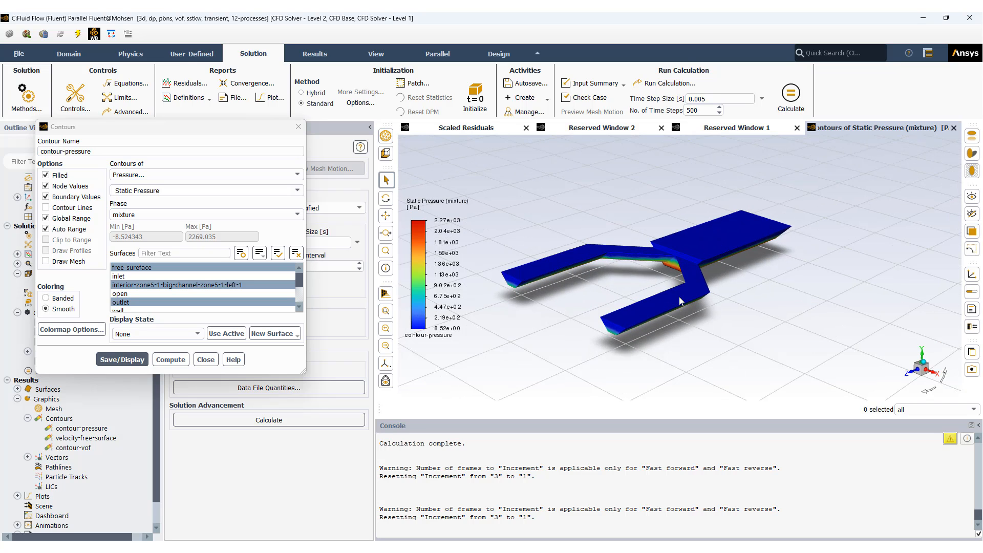
pyautogui.moveTo(670, 321); pyautogui.dragTo(683, 294)
pyautogui.moveTo(629, 353); pyautogui.dragTo(757, 354)
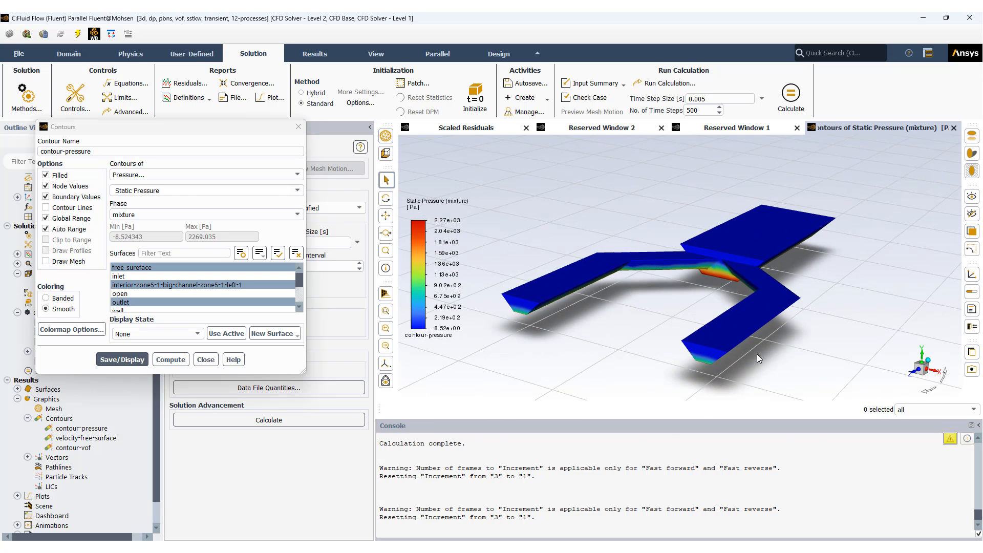
pyautogui.click(385, 154)
pyautogui.moveTo(642, 290); pyautogui.dragTo(635, 320, button='middle')
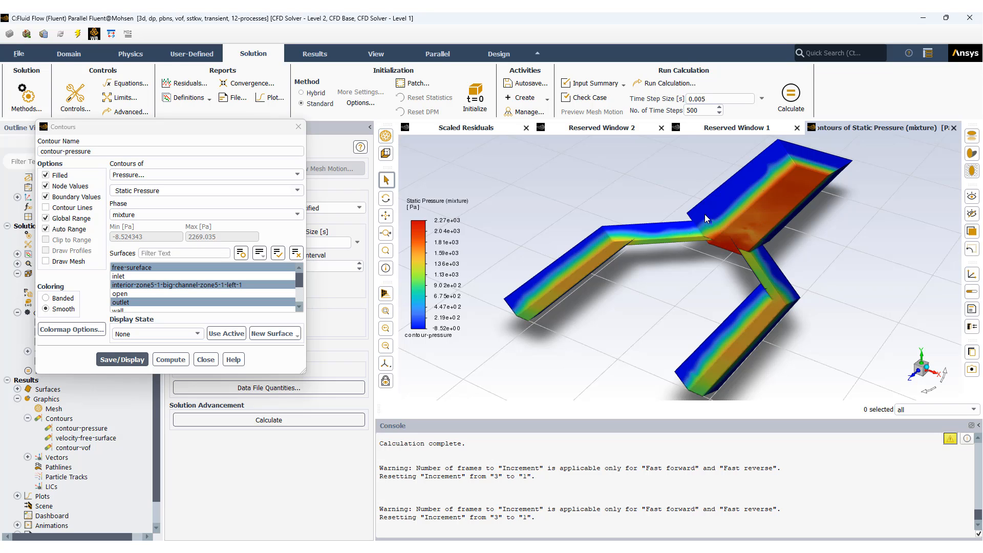
# Step: Switch contour-pressure to Turbulence with Turbulent Kinetic Energy (k), display it, and examine the area where the channels meet
pyautogui.click(299, 177)
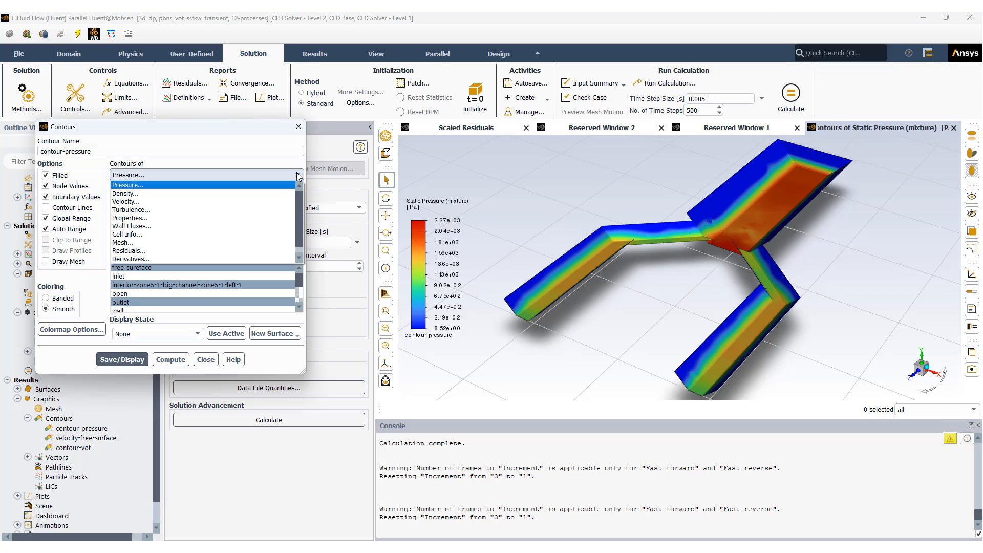
pyautogui.click(281, 214)
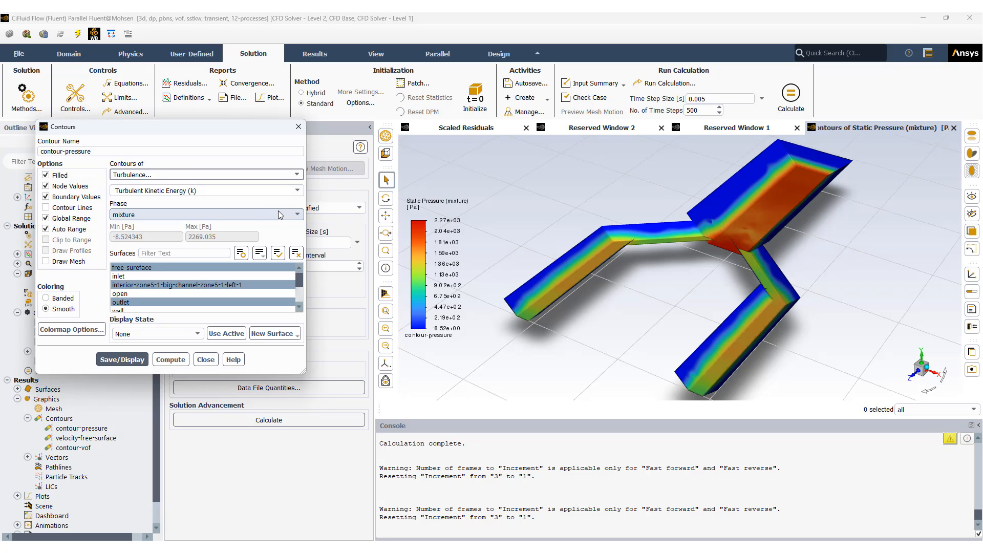
pyautogui.click(129, 362)
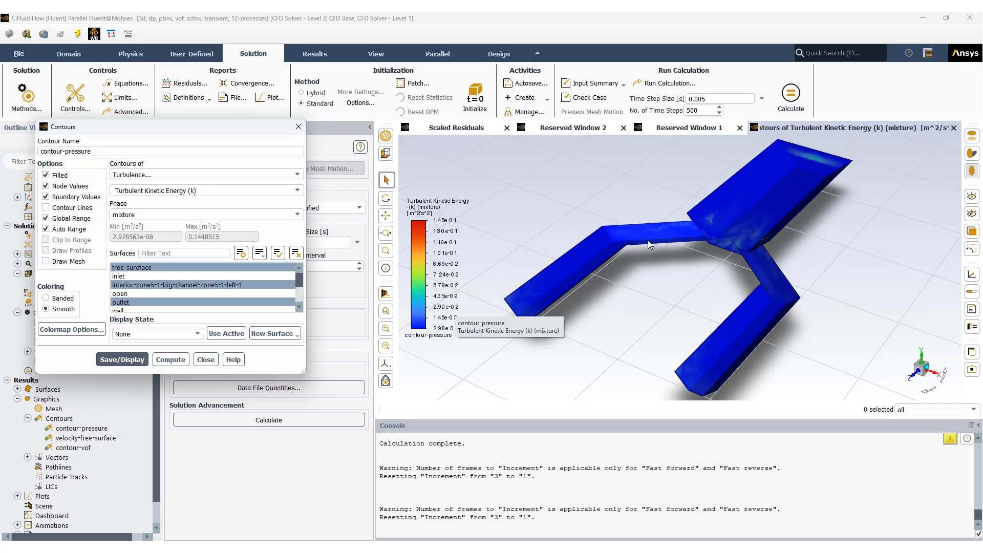
pyautogui.moveTo(660, 315); pyautogui.dragTo(705, 331)
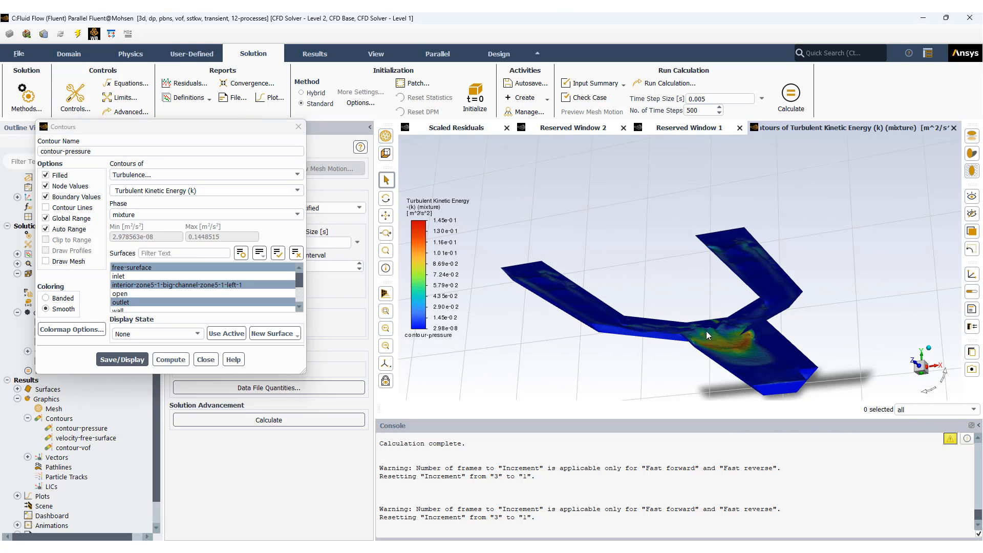
pyautogui.scroll(5, 727, 348)
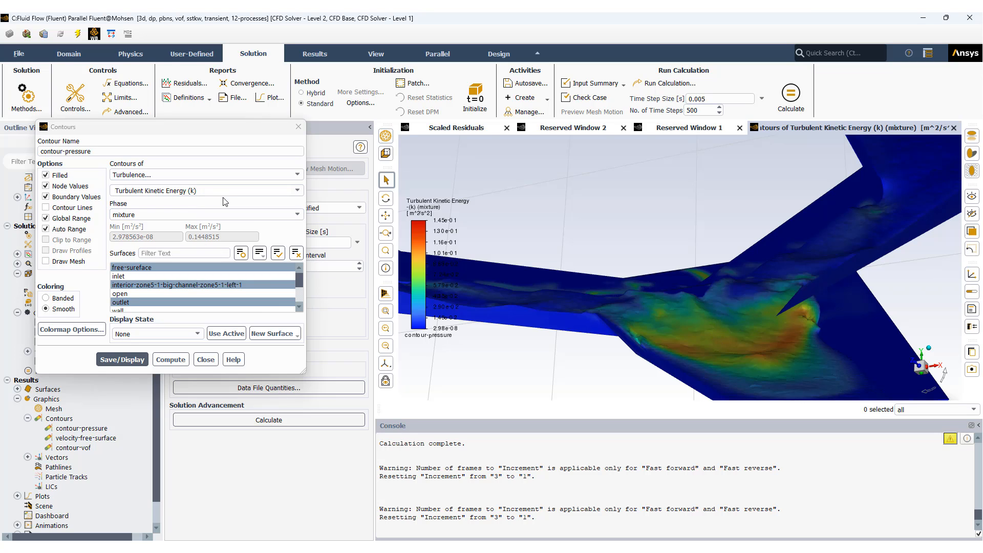
# Step: Change the contour variable to Turbulent Intensity, compute its range, display and inspect the contour, and close its definition
pyautogui.click(300, 191)
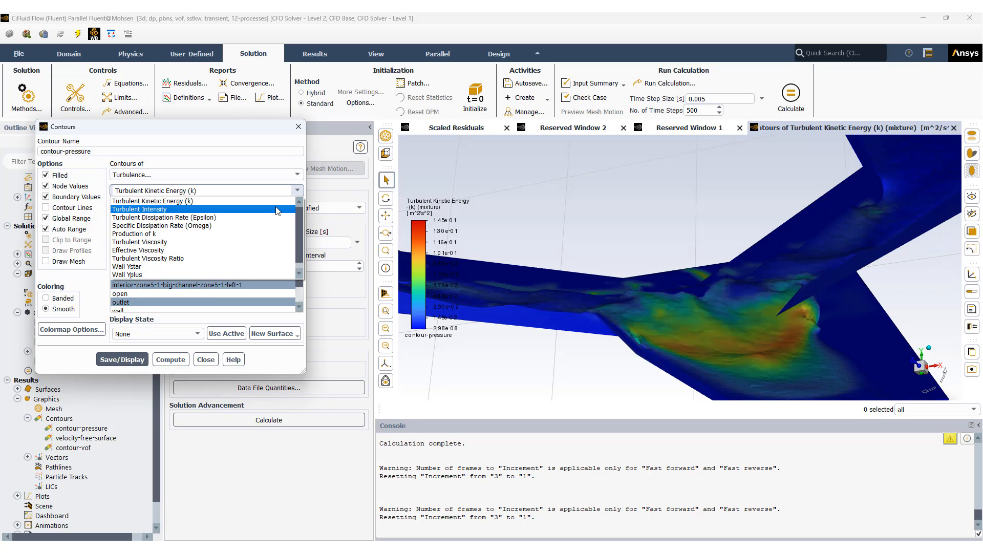
pyautogui.click(276, 208)
pyautogui.click(171, 360)
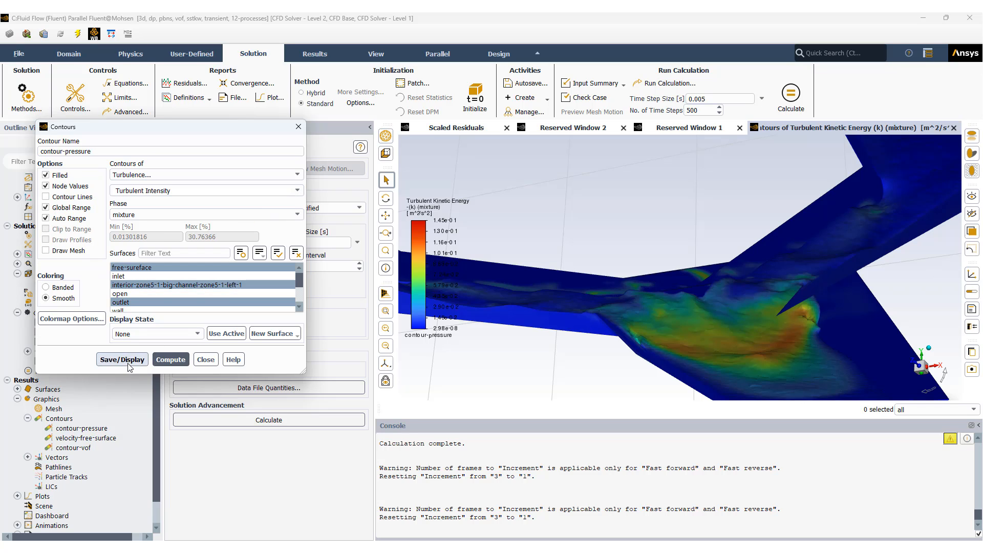
pyautogui.click(122, 360)
pyautogui.moveTo(639, 359); pyautogui.dragTo(650, 345)
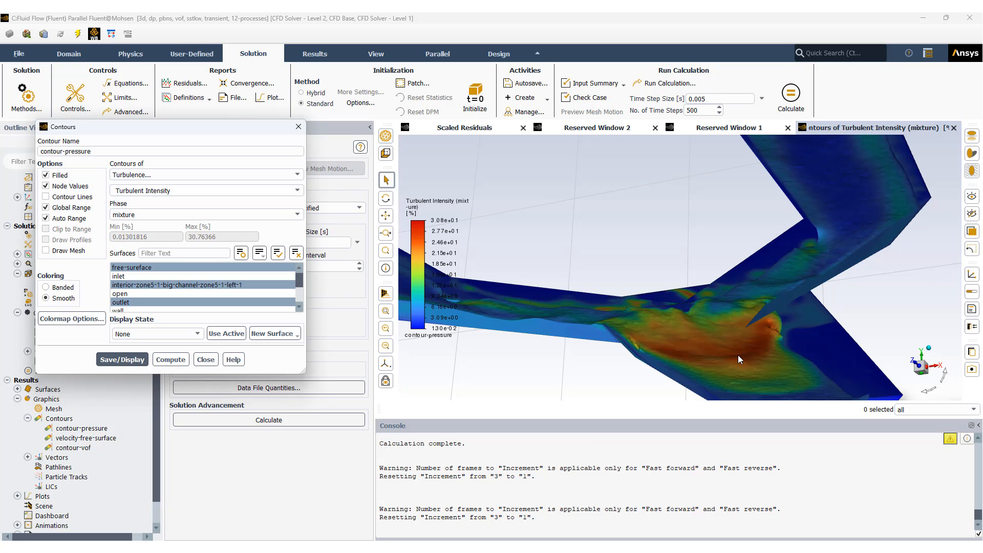
pyautogui.scroll(-5, 729, 334)
pyautogui.moveTo(721, 334); pyautogui.dragTo(761, 291, button='middle')
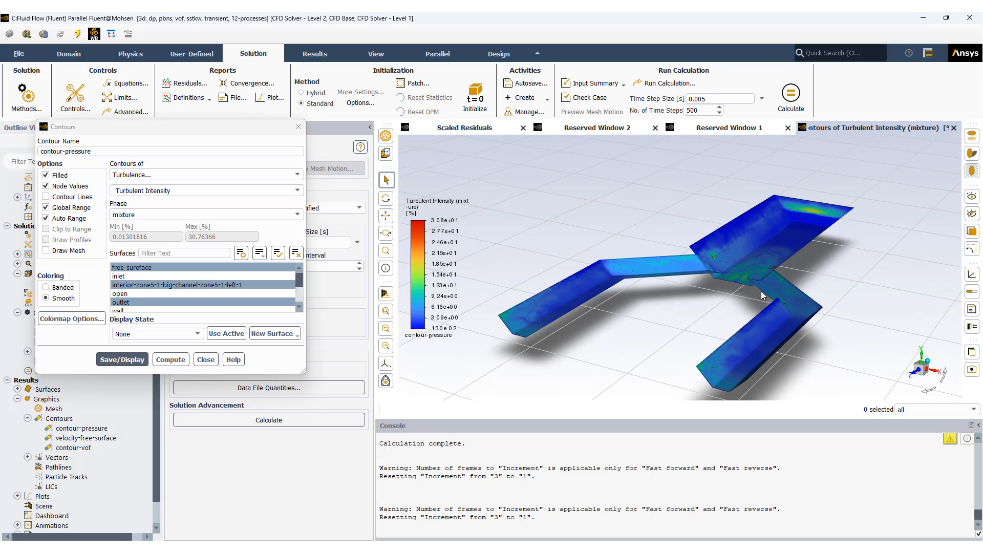
pyautogui.click(206, 362)
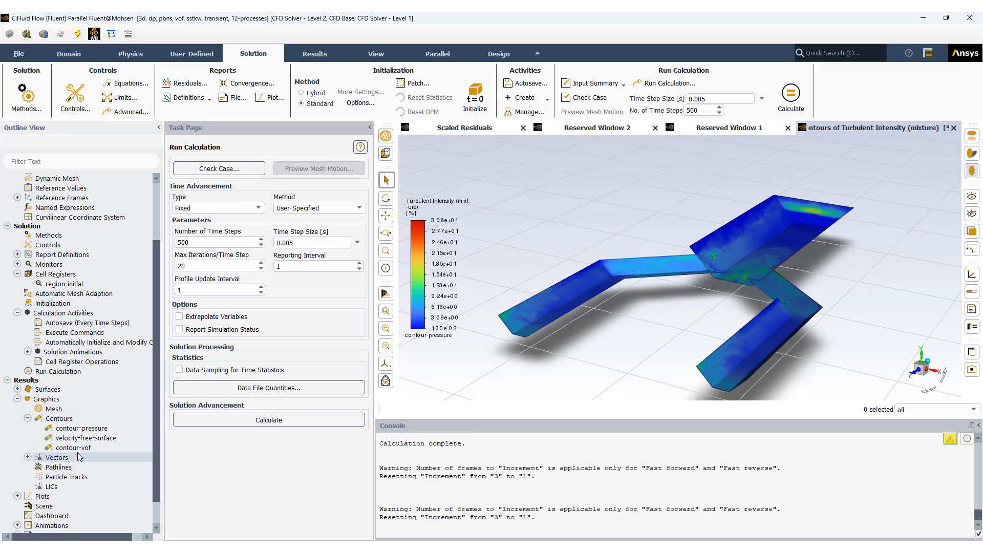
# Step: Collapse the contours list, open the vector-velocity definition, compute its range, and display the vectors colored by Z Velocity
pyautogui.click(28, 418)
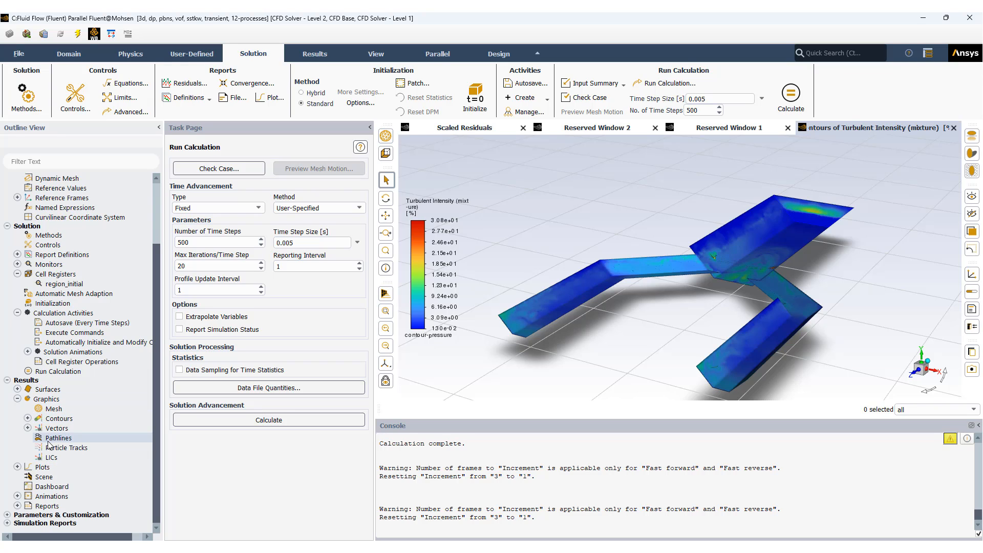
pyautogui.click(28, 428)
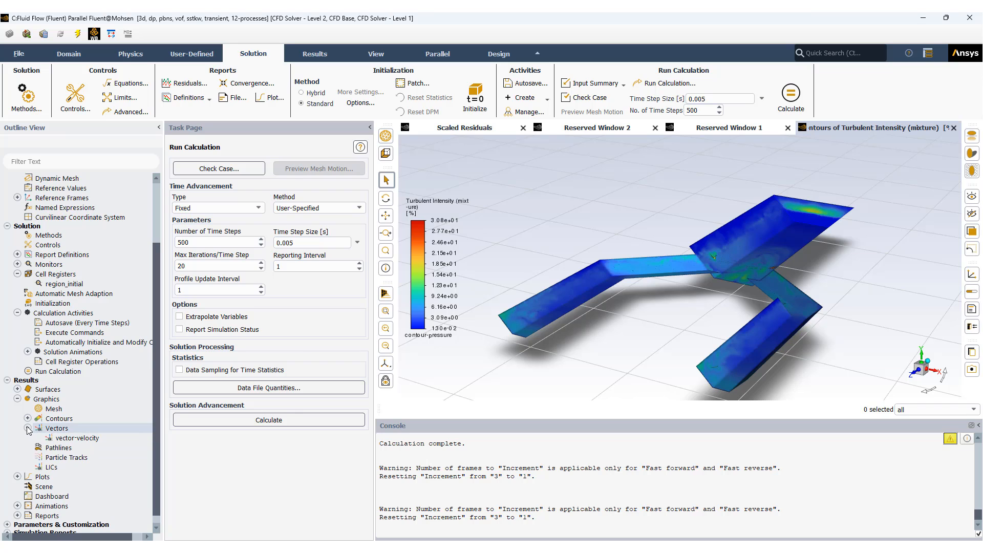
pyautogui.doubleClick(83, 439)
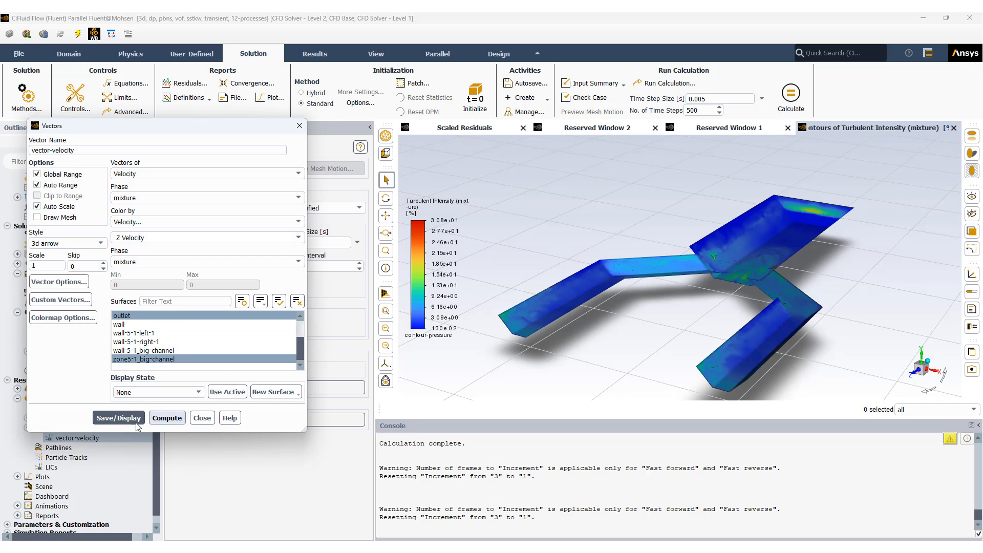
pyautogui.click(117, 419)
pyautogui.click(167, 419)
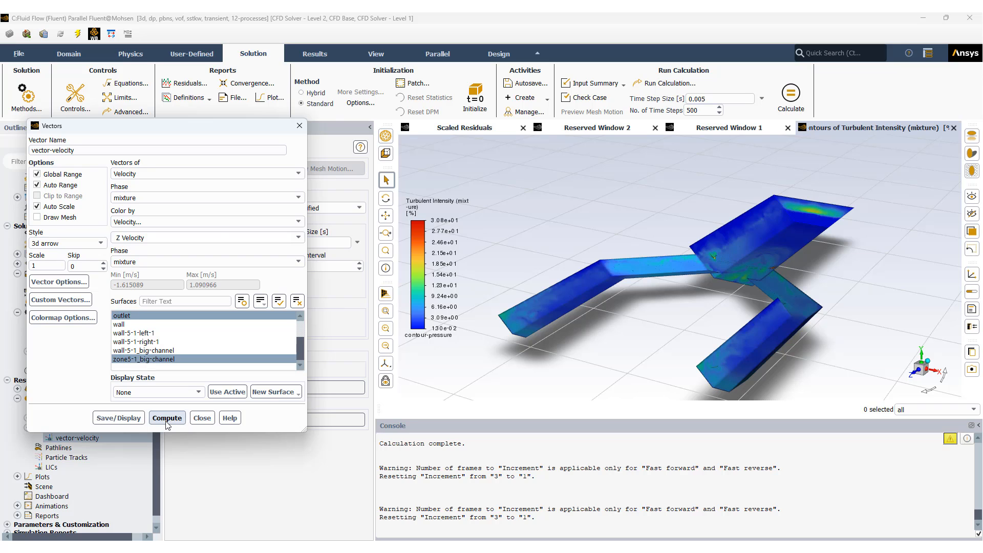
pyautogui.click(128, 419)
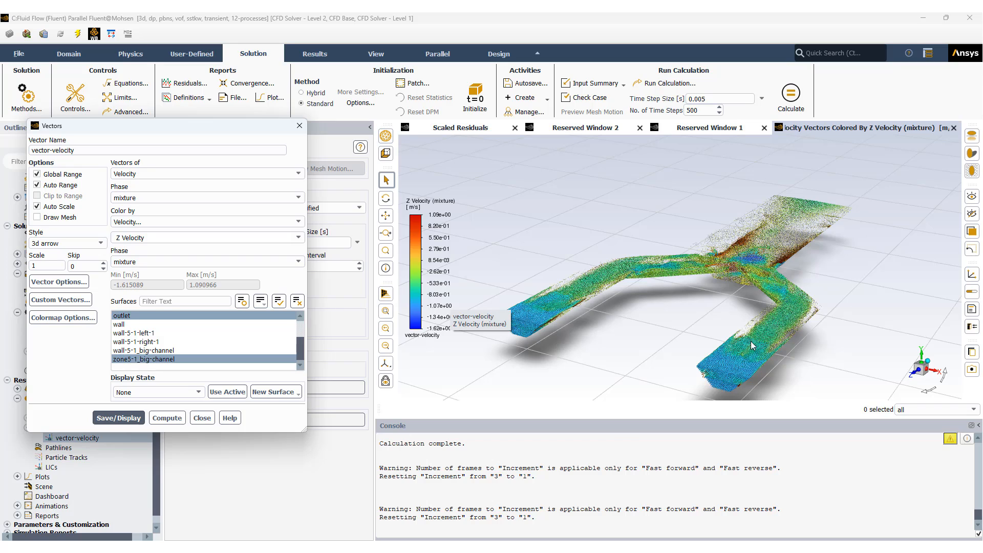
# Step: Examine the direction and Z velocity coloring of the vectors around the channel junction and along the big channel
pyautogui.click(644, 341)
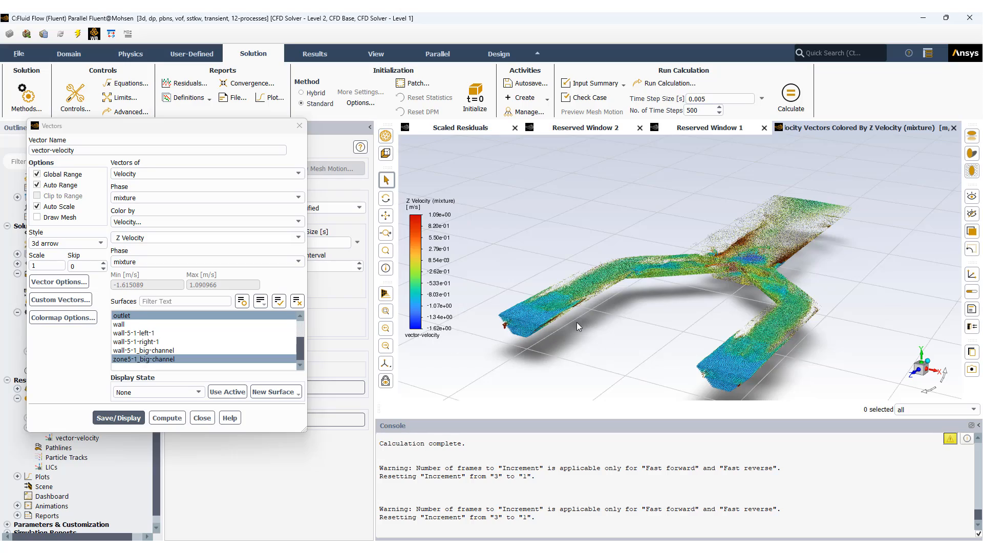
pyautogui.scroll(5, 577, 324)
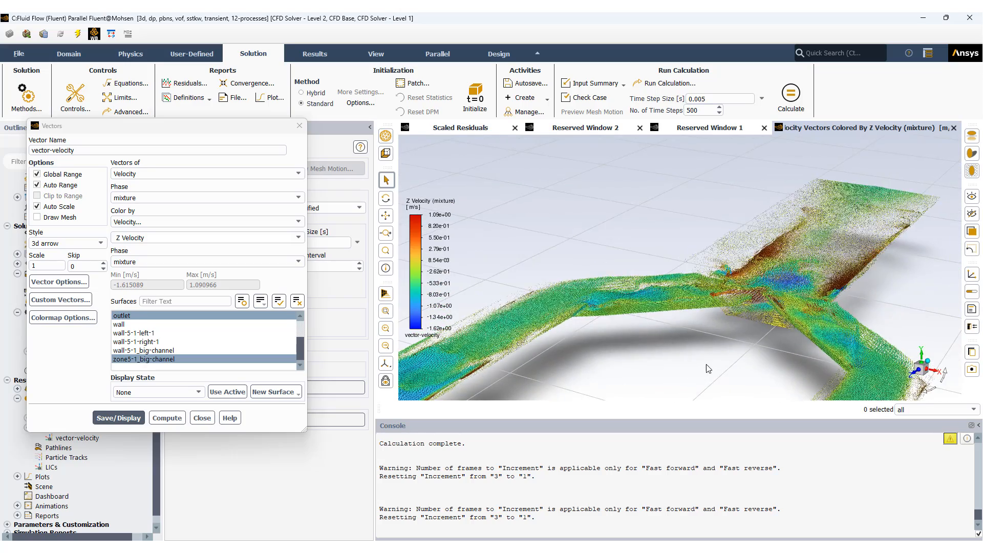
pyautogui.scroll(6, 708, 369)
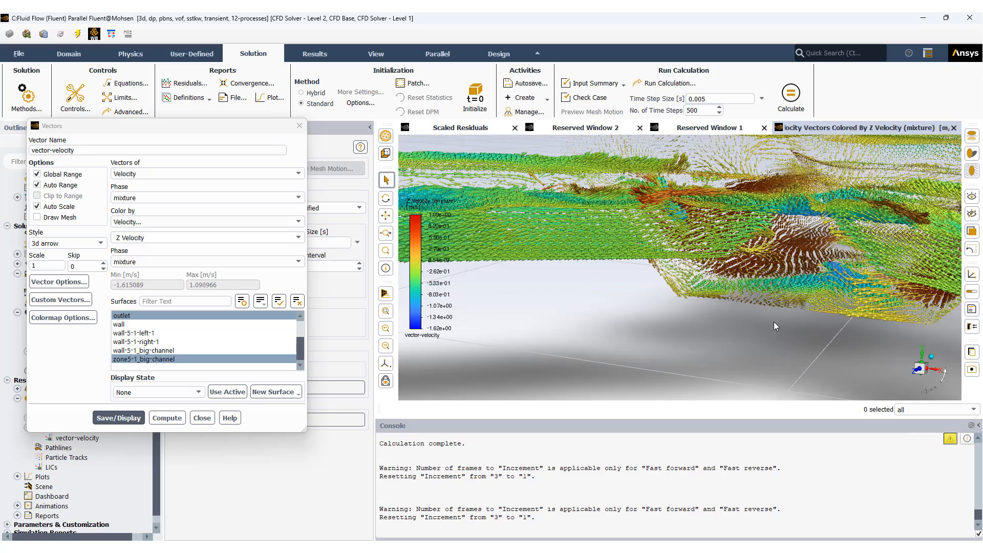
pyautogui.scroll(4, 780, 317)
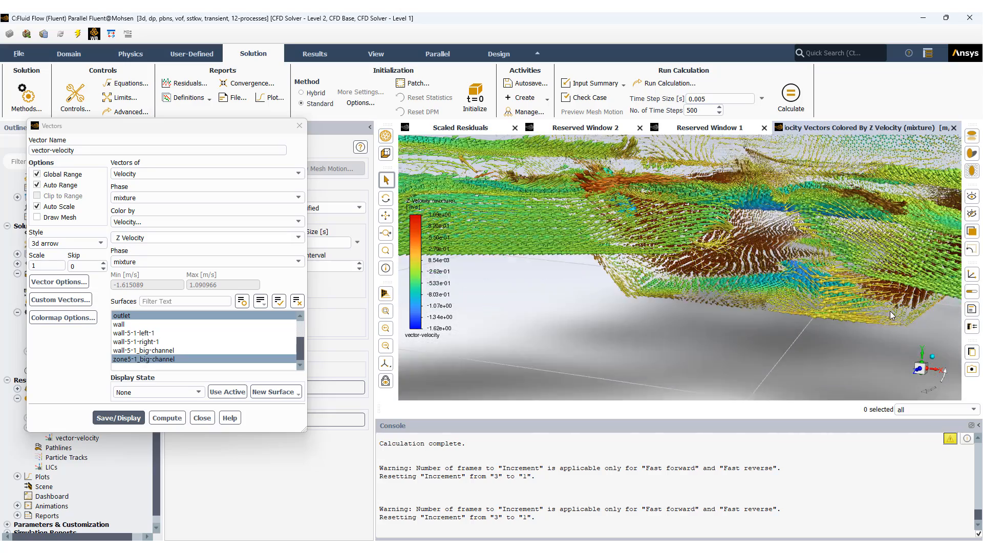
pyautogui.scroll(6, 890, 312)
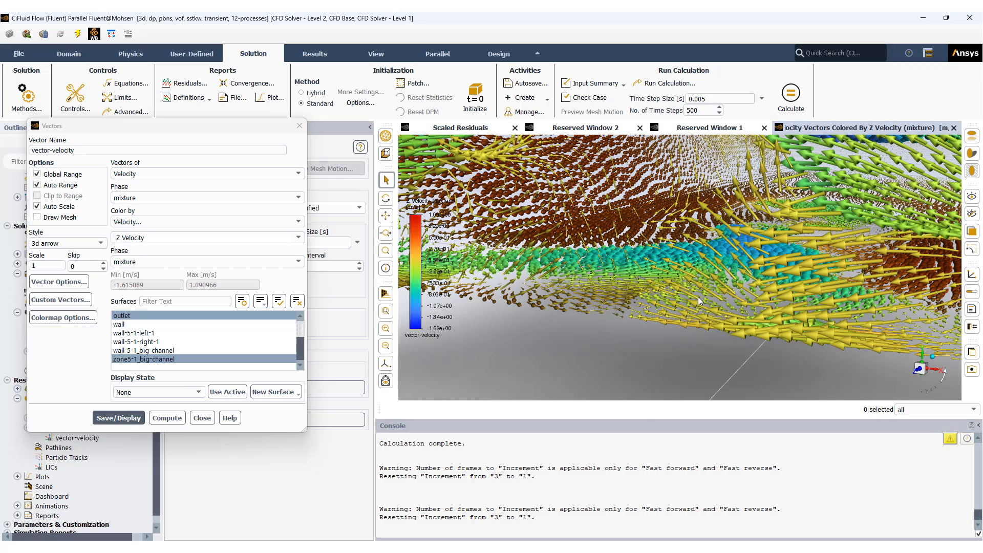
pyautogui.moveTo(669, 308); pyautogui.dragTo(684, 293, button='middle')
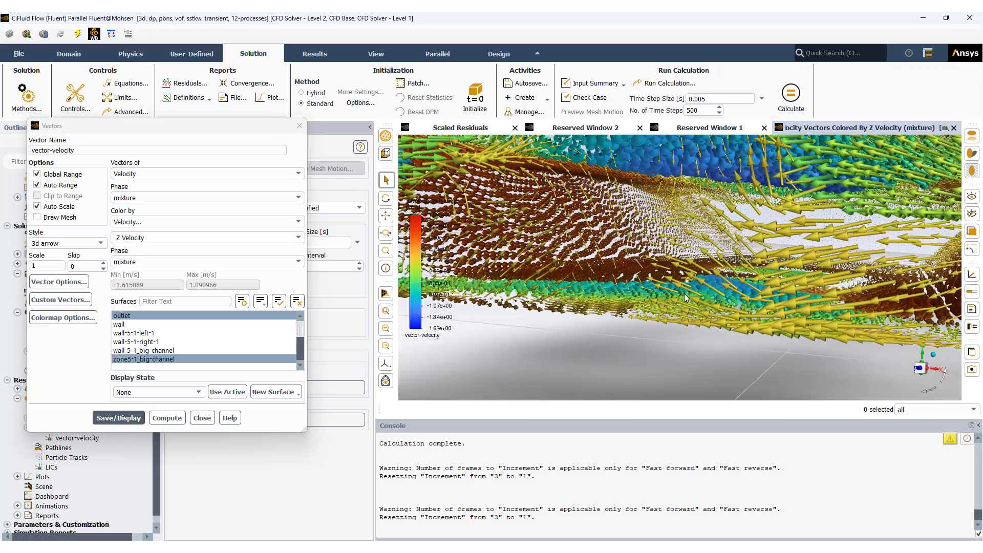
pyautogui.moveTo(684, 297); pyautogui.dragTo(724, 325)
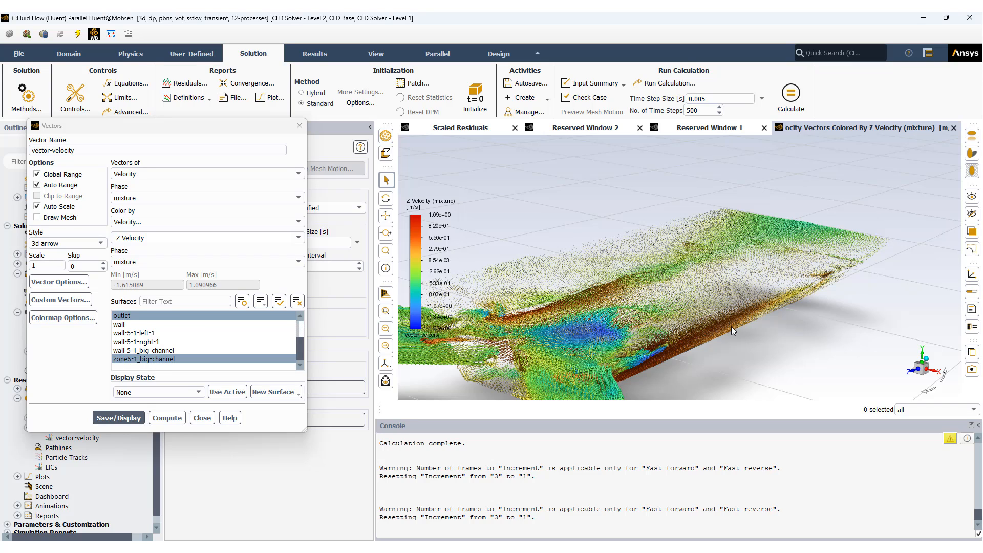
# Step: Inspect the velocity vectors up close along the near side wall of the big channel, just past the junction
pyautogui.moveTo(723, 340); pyautogui.dragTo(651, 334)
pyautogui.scroll(5, 652, 334)
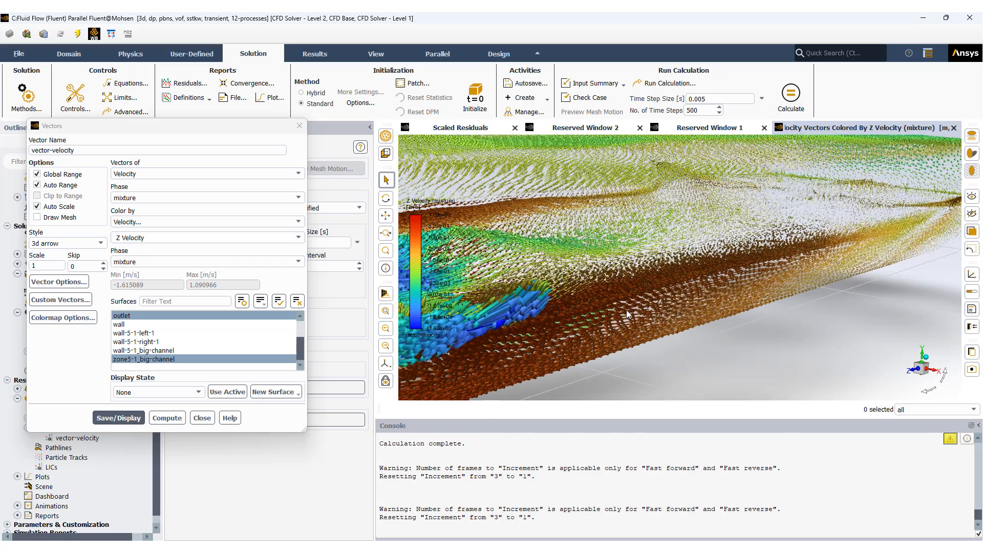
pyautogui.scroll(2, 635, 299)
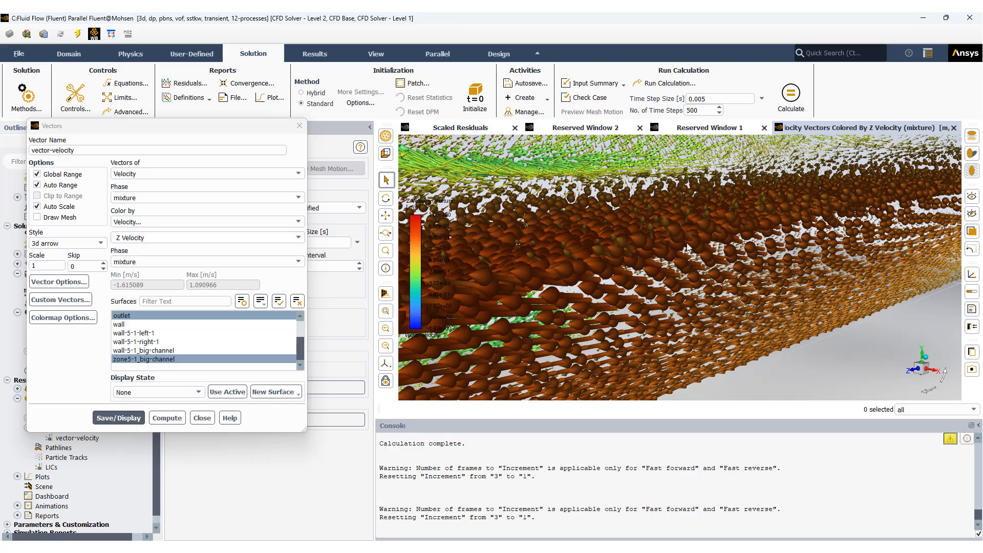
pyautogui.scroll(-1, 677, 277)
pyautogui.scroll(-4, 677, 274)
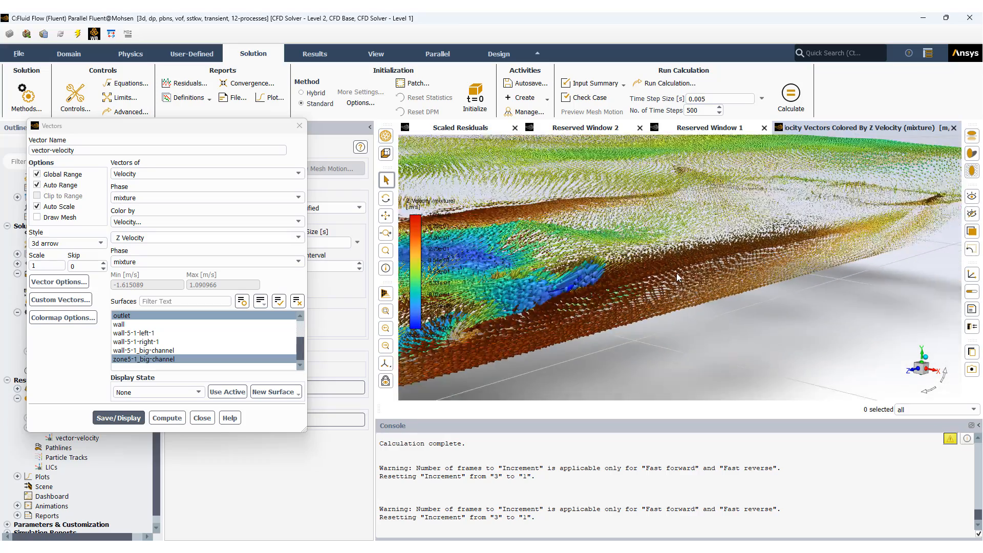
# Step: Examine the Z velocity vectors where the two inlet channels join the big channel, check the whole model, and close the vector definition
pyautogui.moveTo(613, 276); pyautogui.dragTo(732, 252, button='middle')
pyautogui.scroll(3, 624, 277)
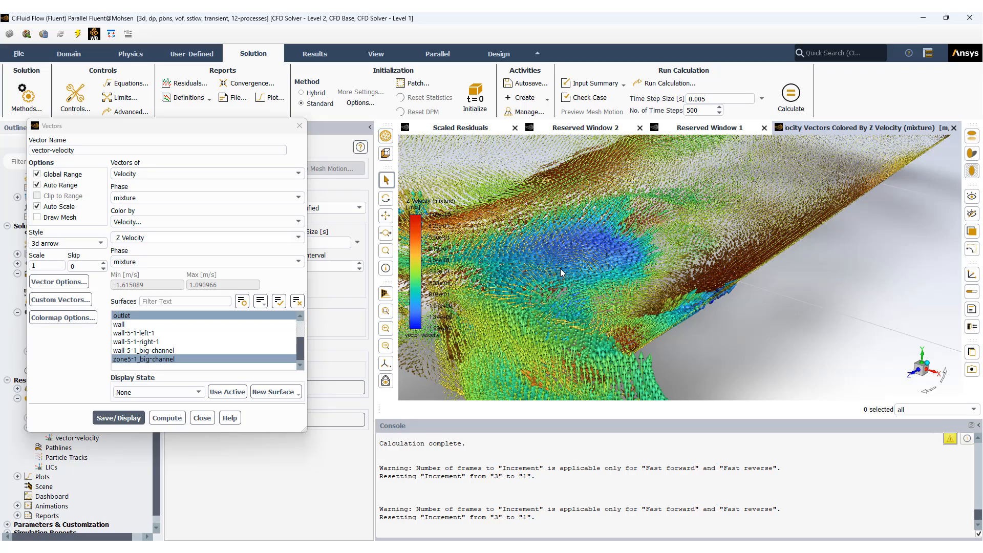
pyautogui.scroll(-5, 564, 274)
pyautogui.moveTo(653, 272); pyautogui.dragTo(752, 267)
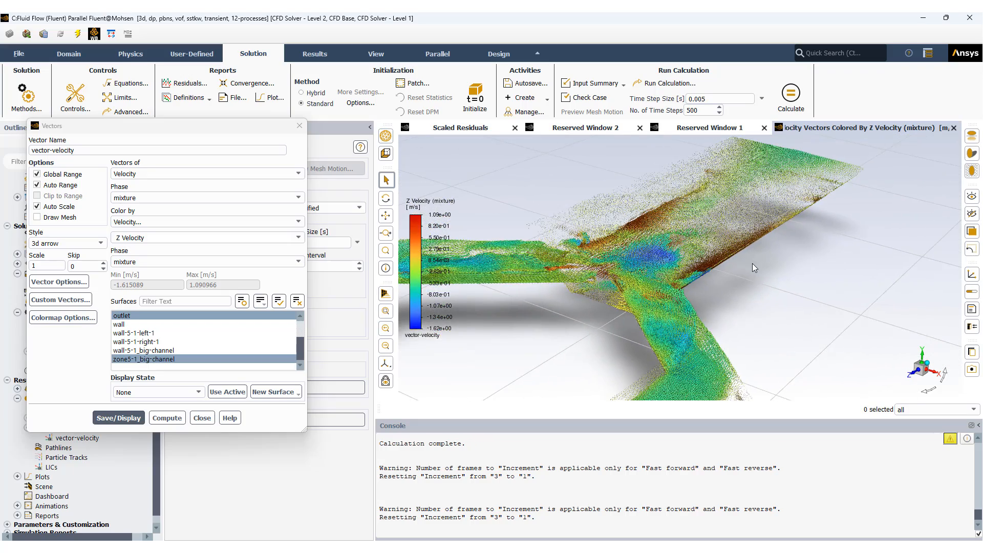
pyautogui.scroll(5, 749, 263)
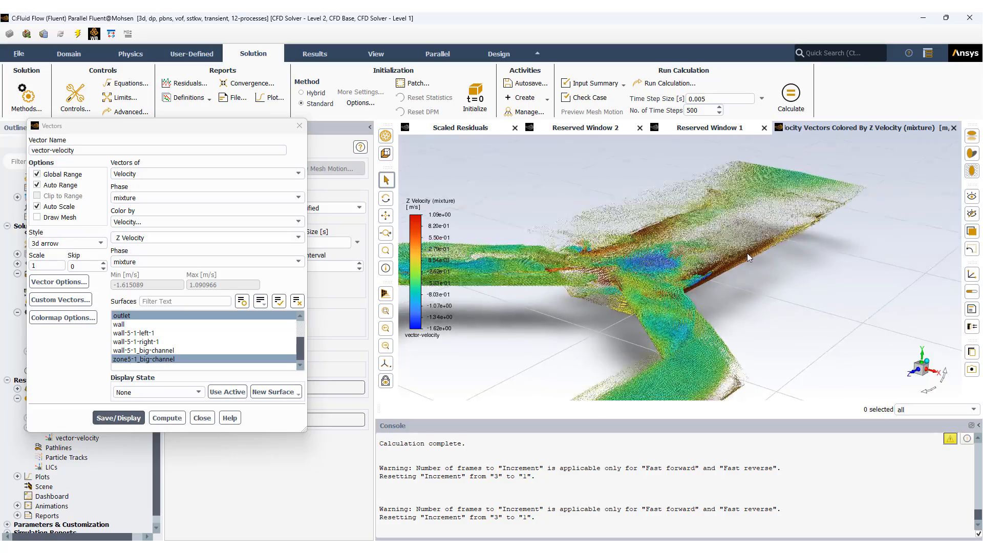
pyautogui.scroll(5, 679, 271)
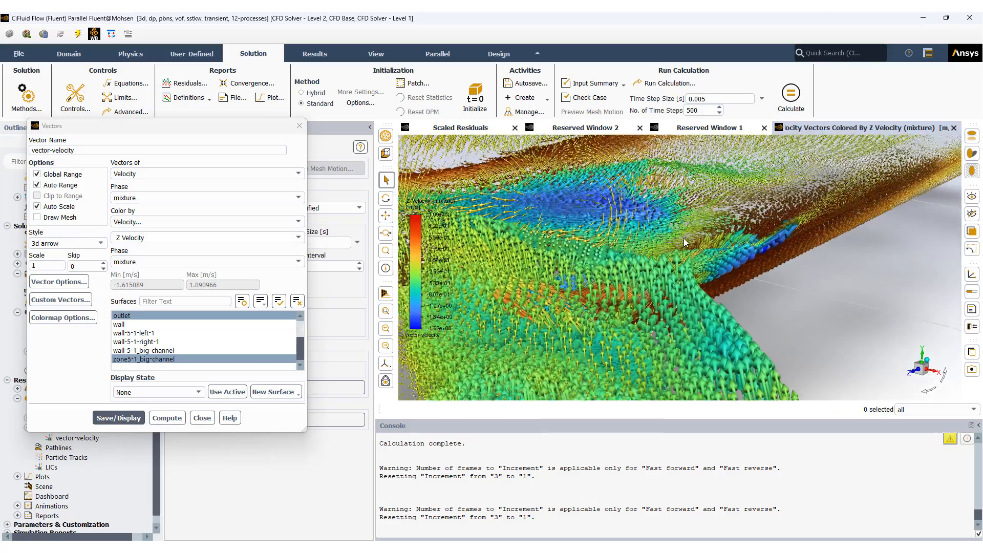
pyautogui.moveTo(859, 206); pyautogui.dragTo(721, 305)
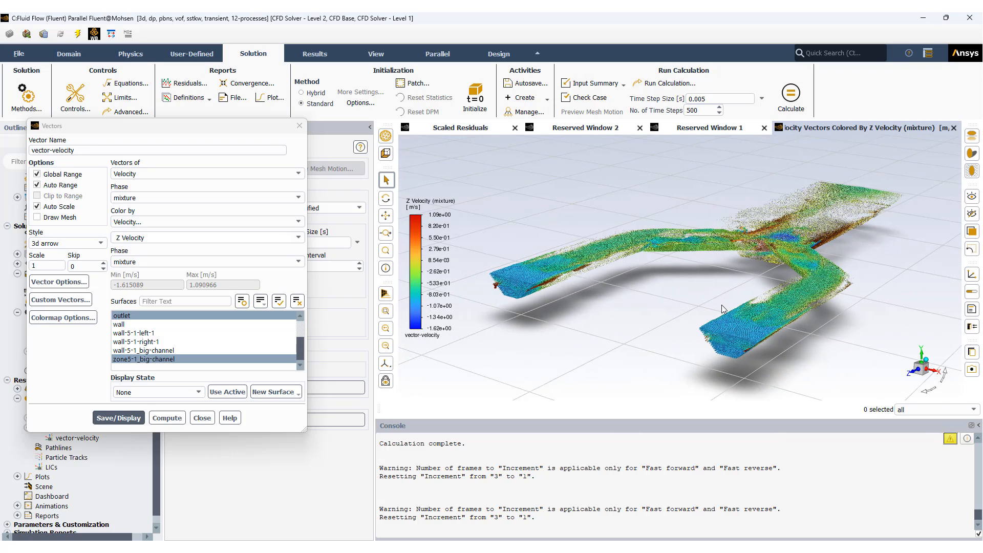
pyautogui.click(202, 418)
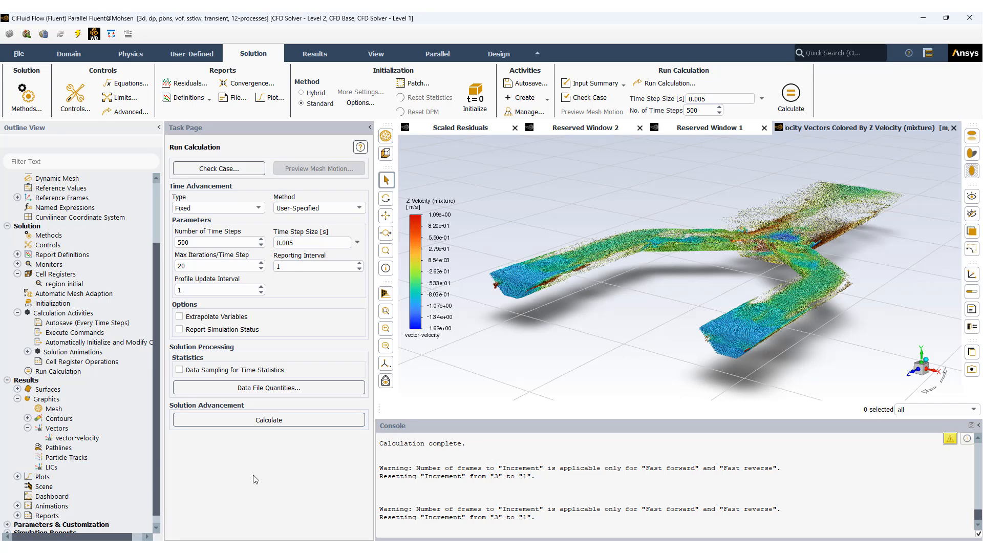